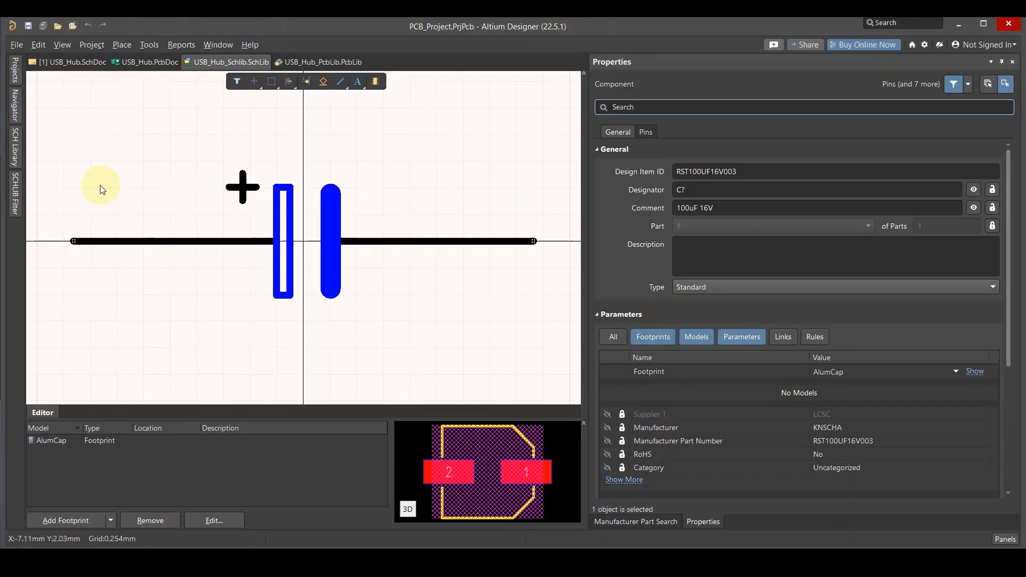
Create a component with Design Item ID 12MHz_Crystal from the SCH Library panel
left_click(16, 158)
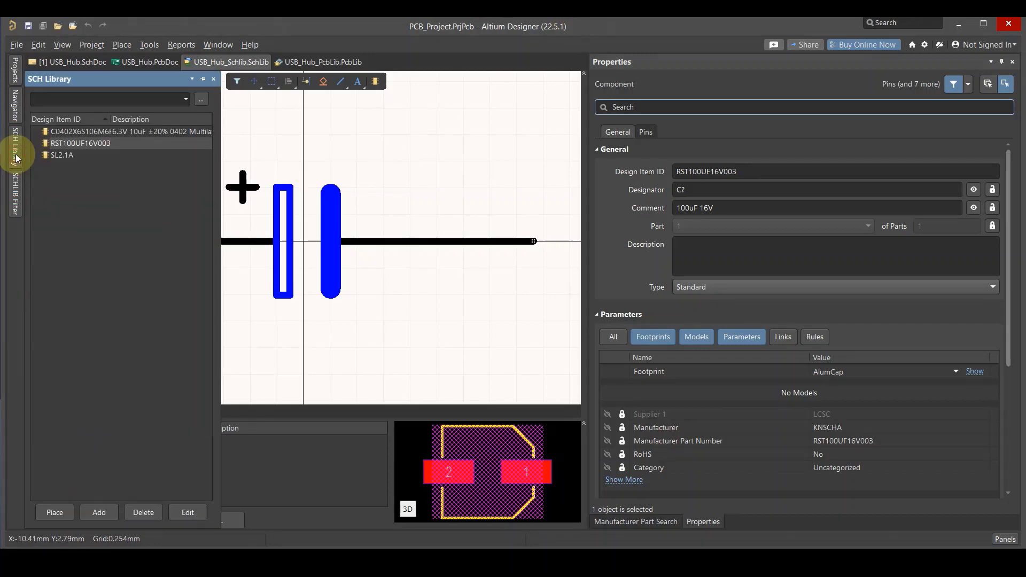
left_click(99, 513)
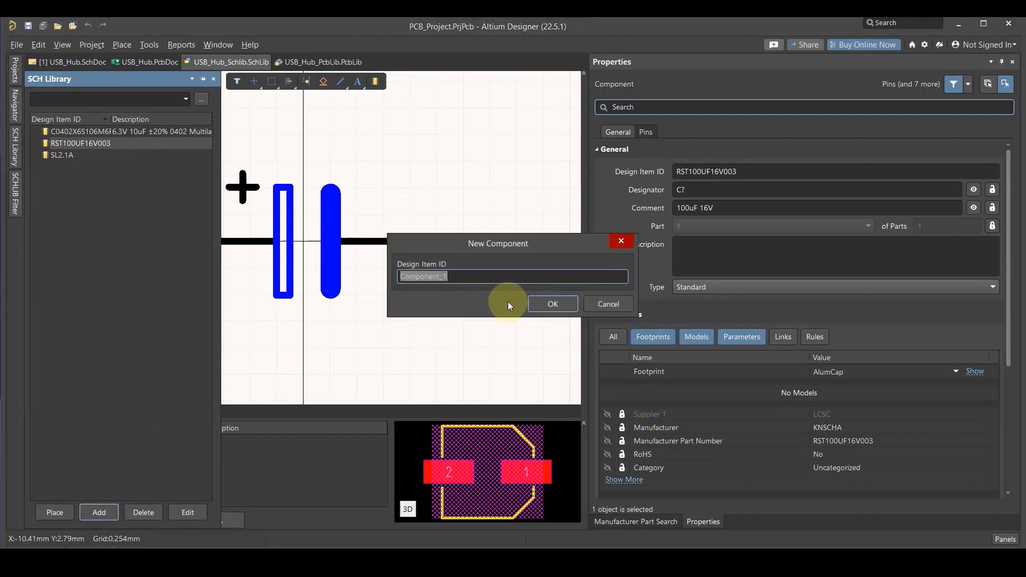
type("12")
type("MHz_Crystal")
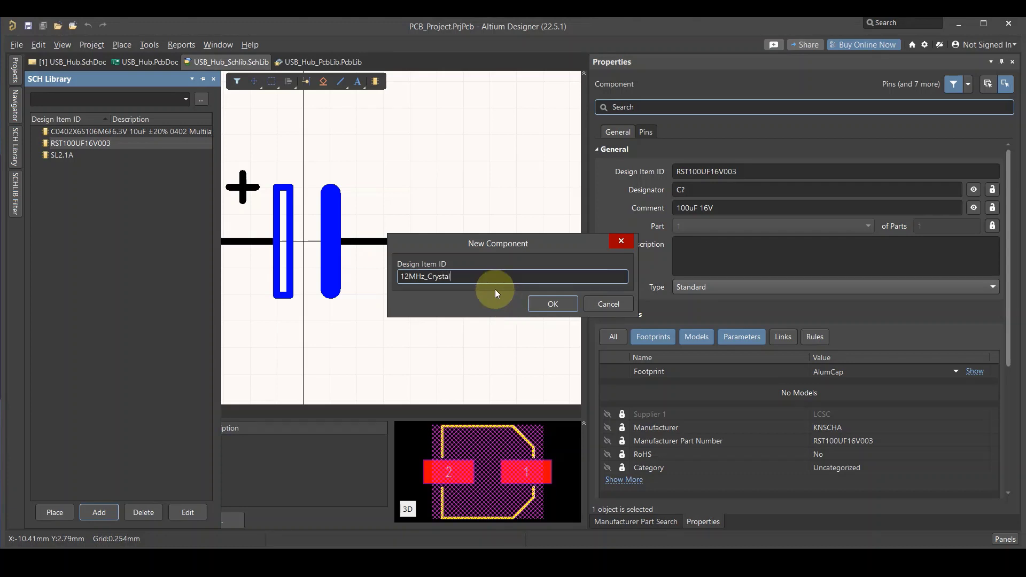
left_click(540, 297)
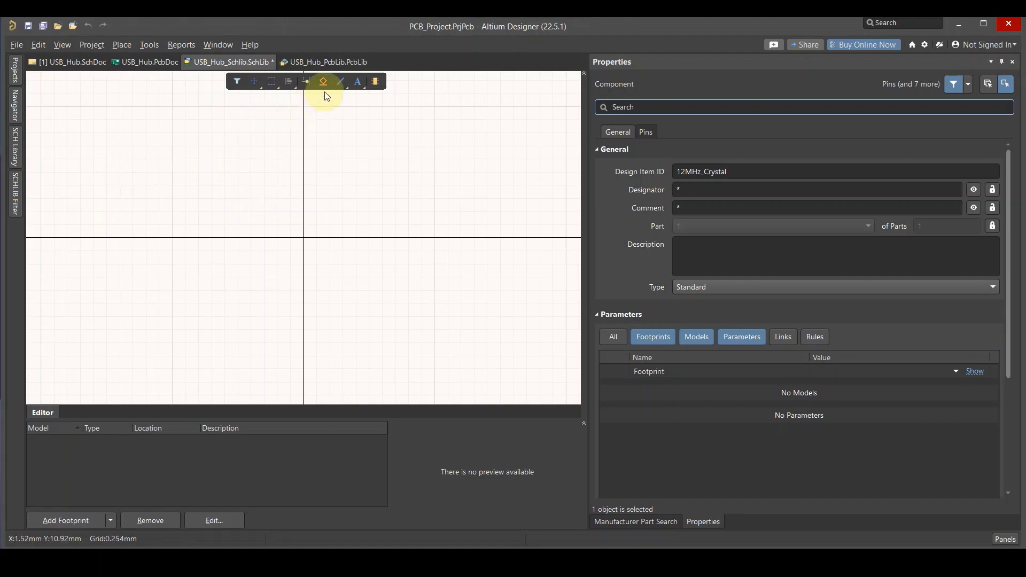
Start a pin with designator 1 and name XIN, then resume placing it
left_click(308, 81)
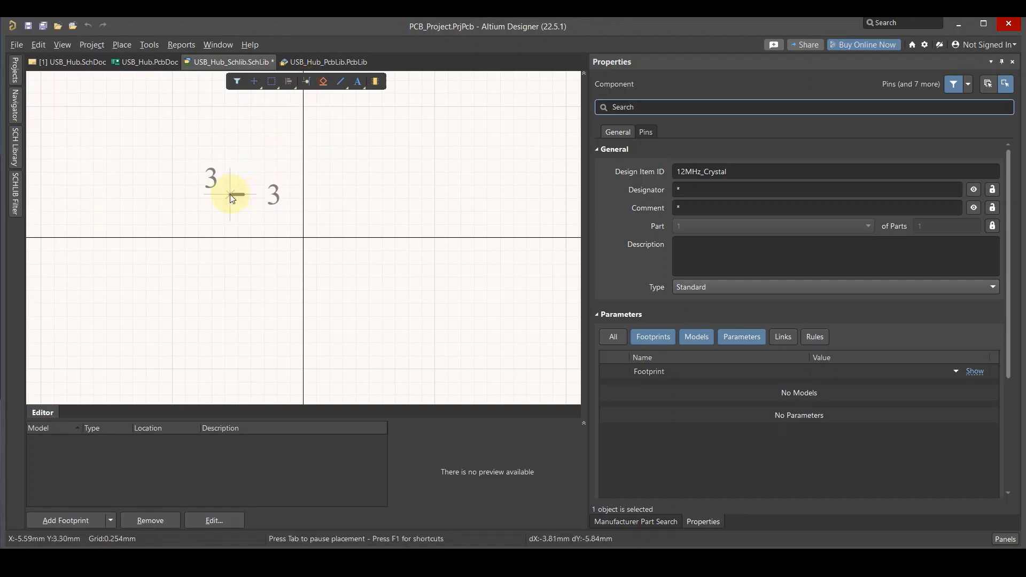
key("Tab")
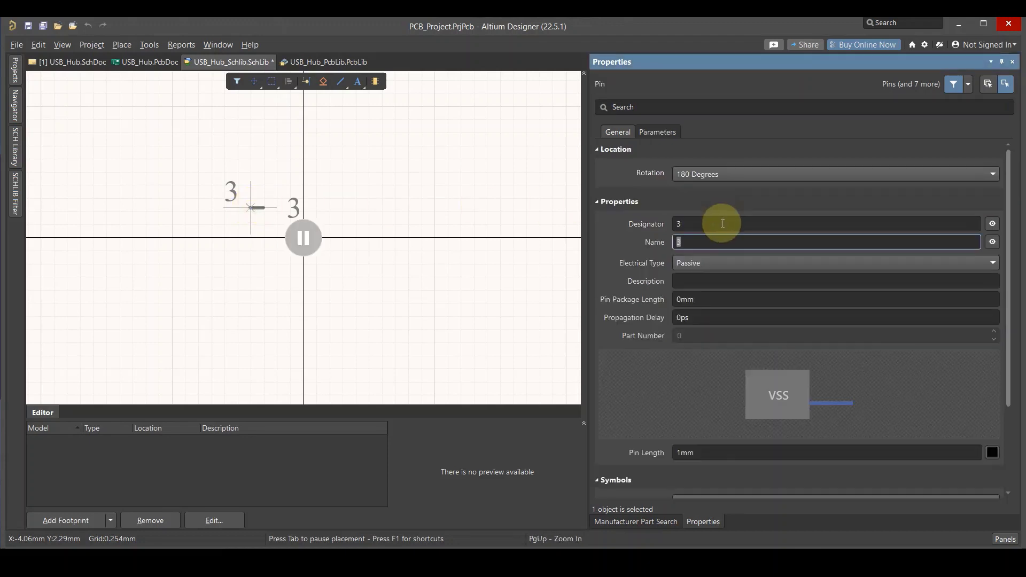
left_click(726, 241)
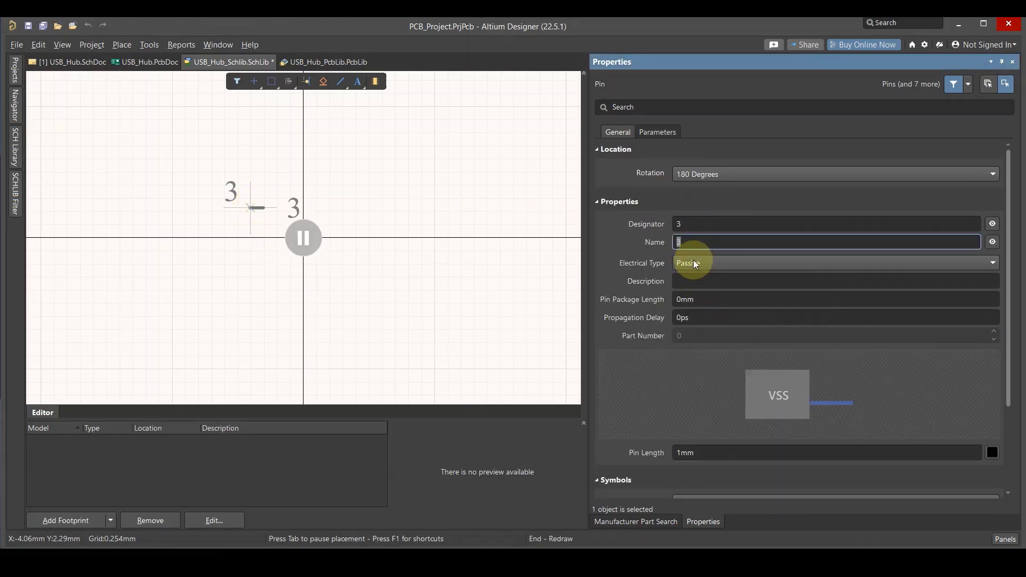
left_click(685, 225)
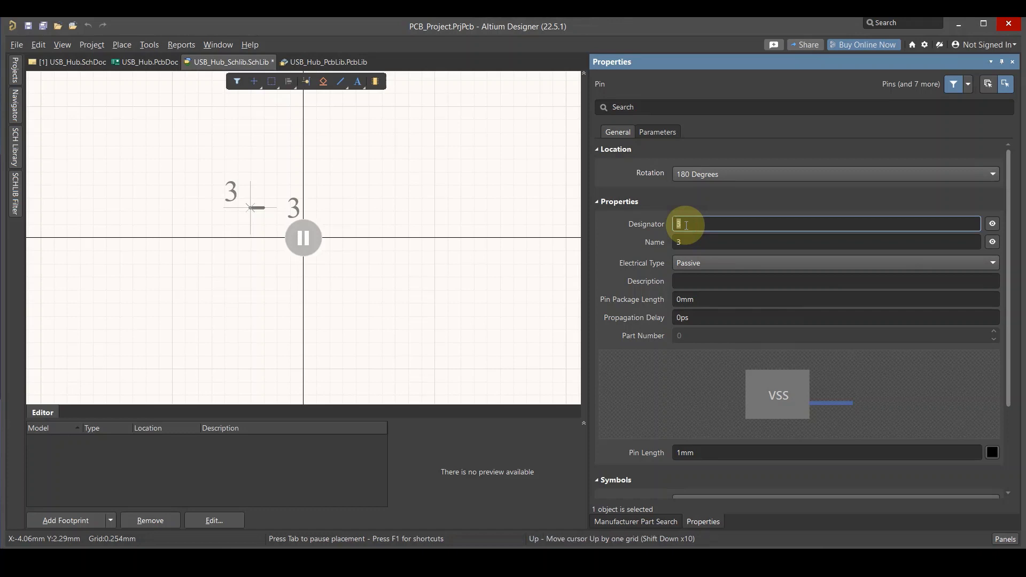
type("1")
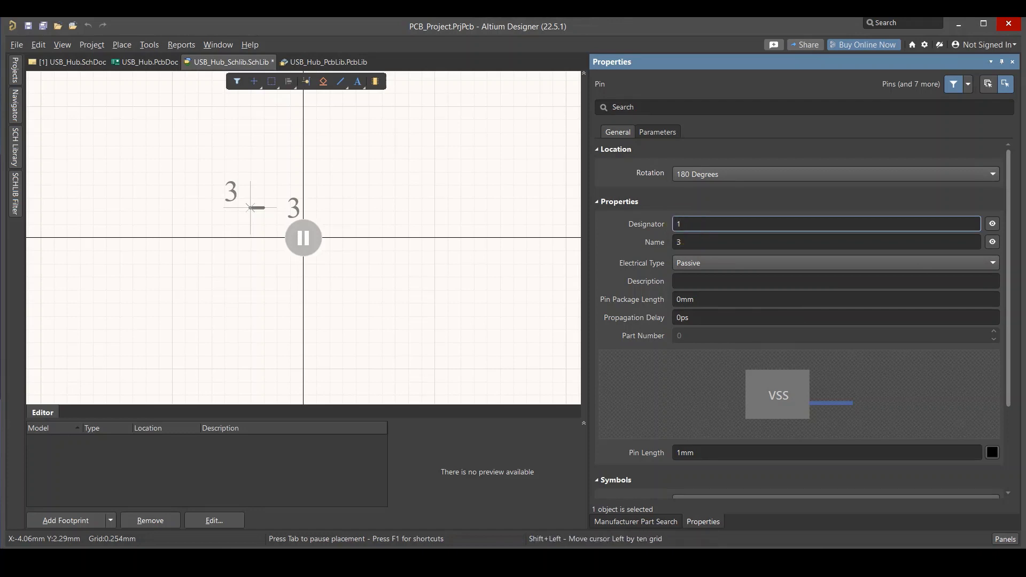
left_click(696, 241)
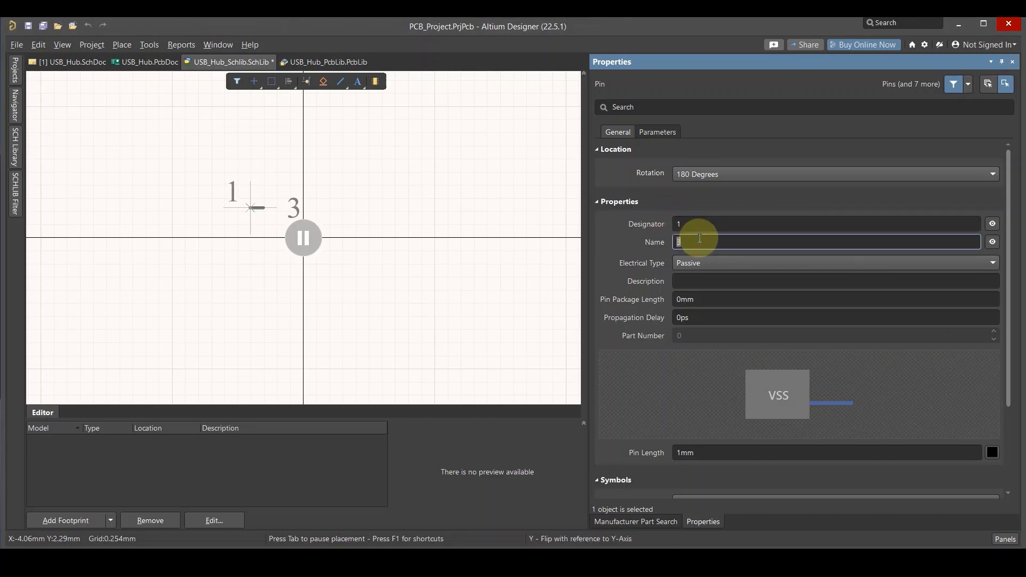
type("X")
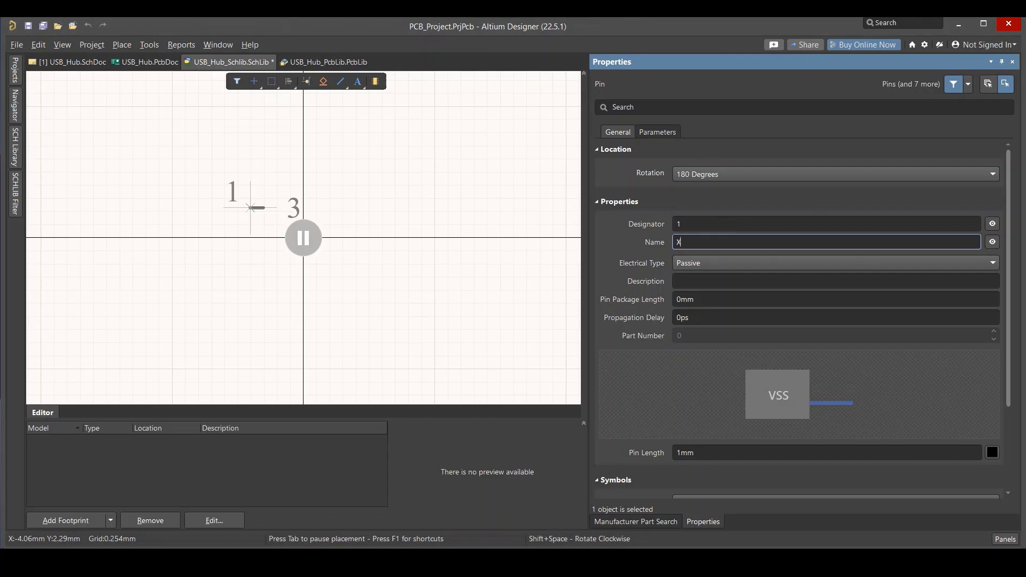
type("In")
key("BackSpace")
type("N")
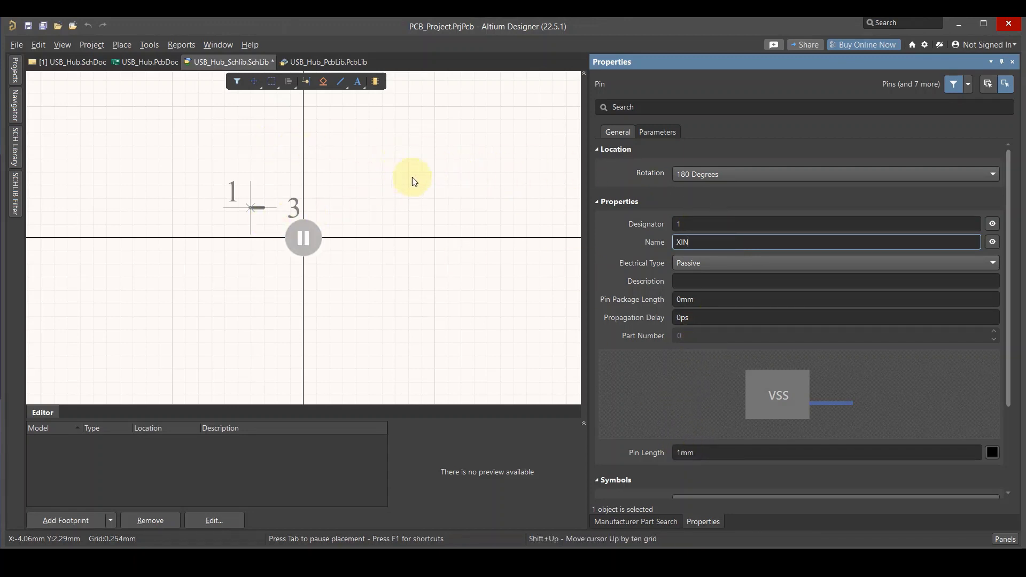
left_click(318, 235)
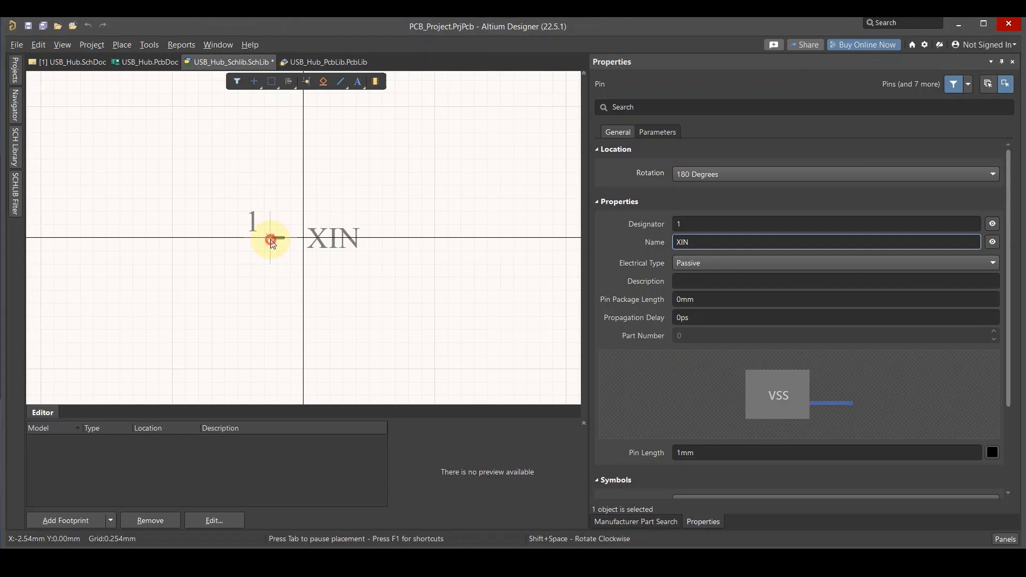
Place pin 1, then place a rotated pin 2 named XOUT
left_click(270, 239)
key("space")
key("space")
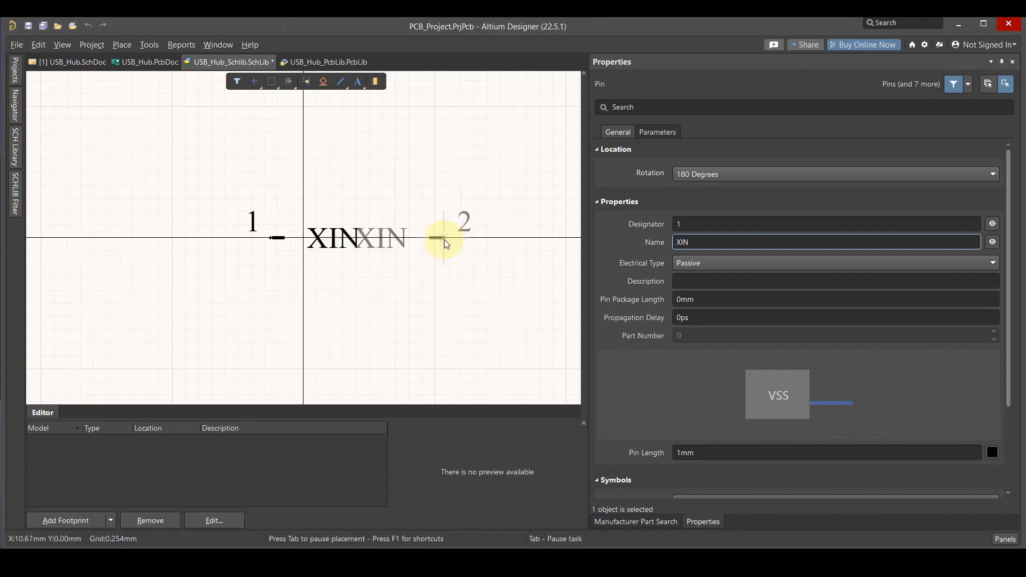
key("Tab")
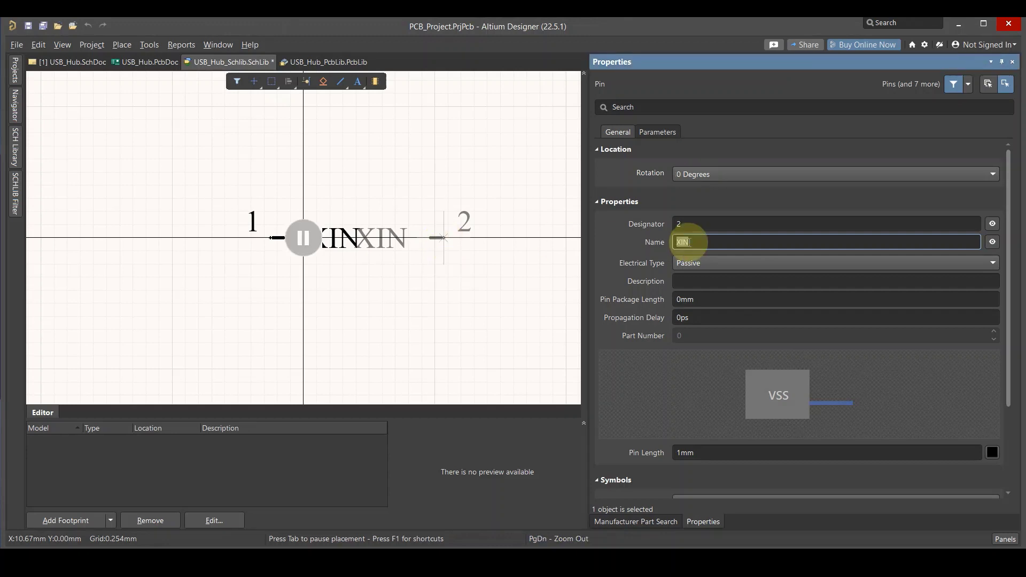
left_click(688, 250)
type("OUT")
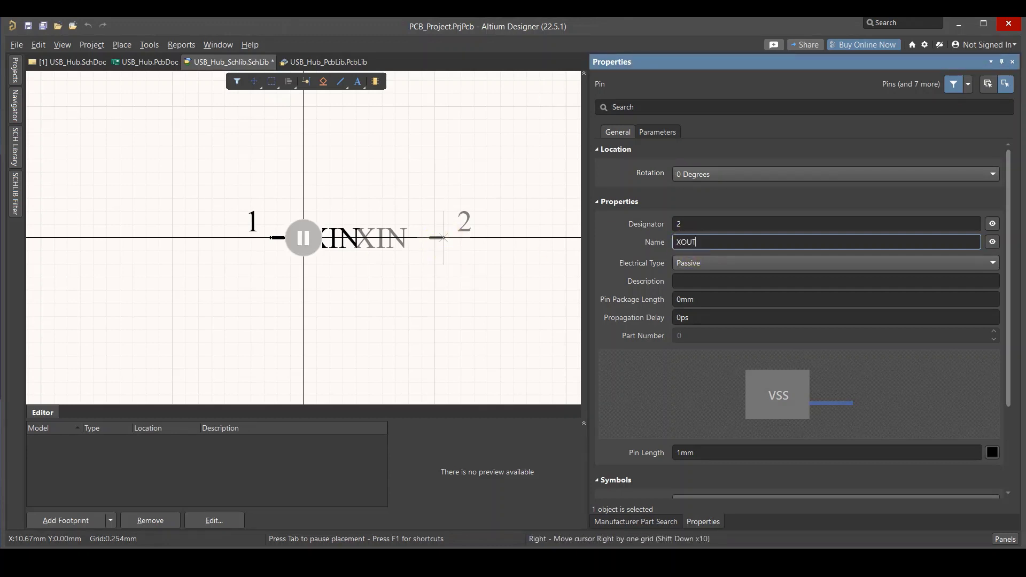
key("Return")
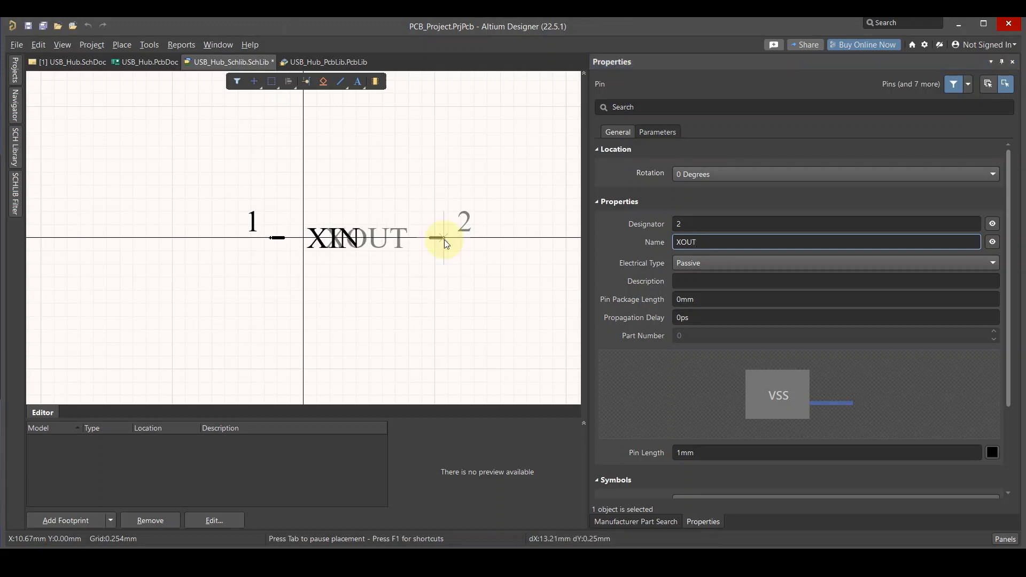
scroll(444, 240, "up", 1)
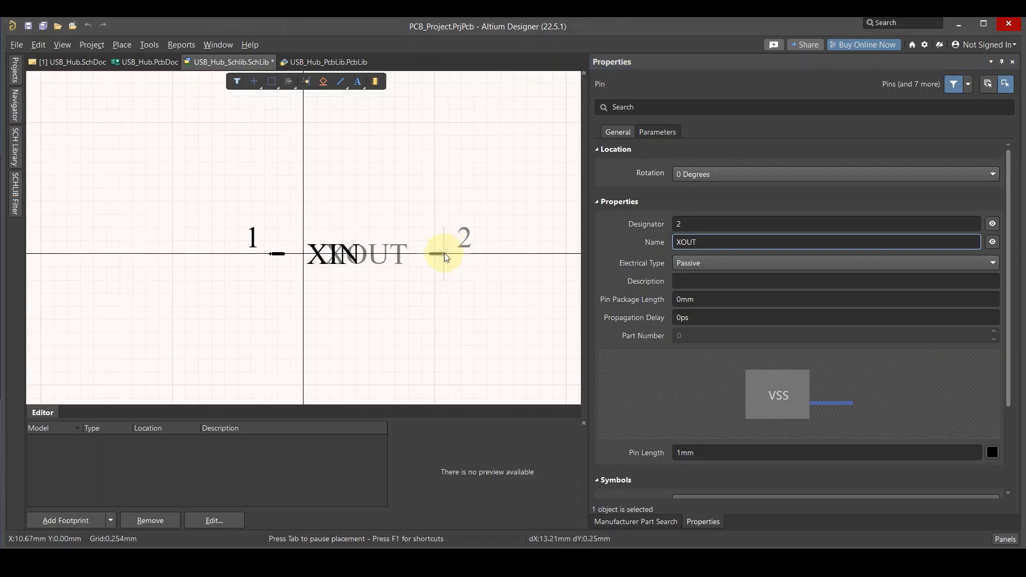
left_click(444, 253)
Move pin 2 (XOUT) further right, clear of the XIN label
key("Escape")
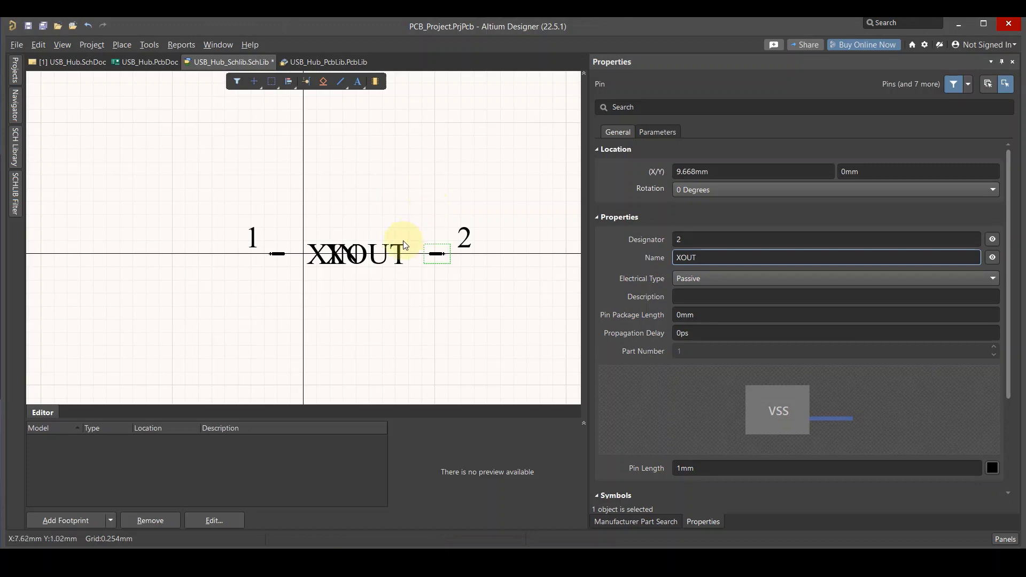
left_click(436, 255)
left_click_drag(440, 255, 468, 253)
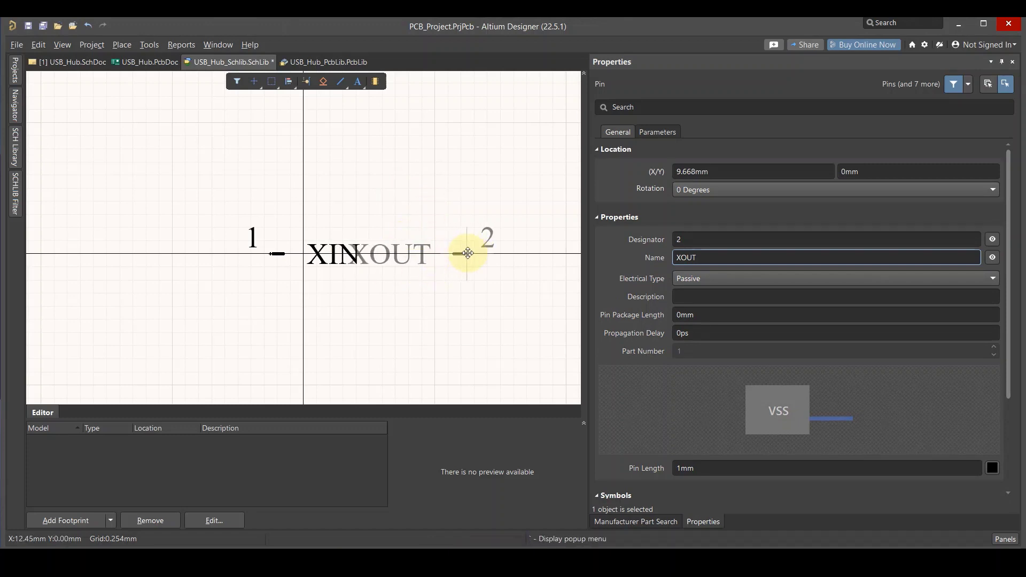
mouse_move(467, 253)
left_mouse_down()
mouse_move(488, 251)
mouse_move(472, 255)
left_mouse_up()
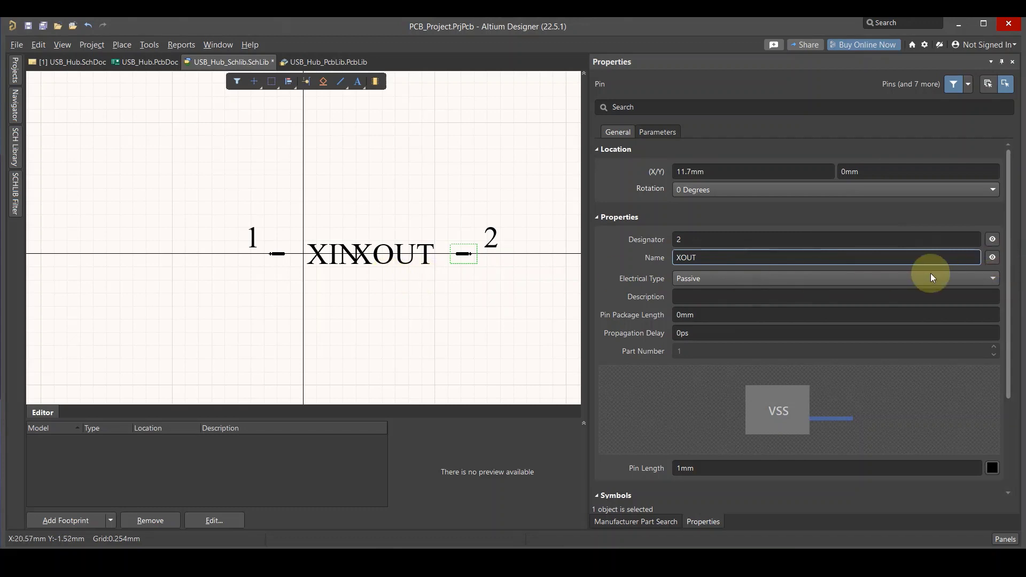
Hide the name and designator on both pins
left_click(993, 257)
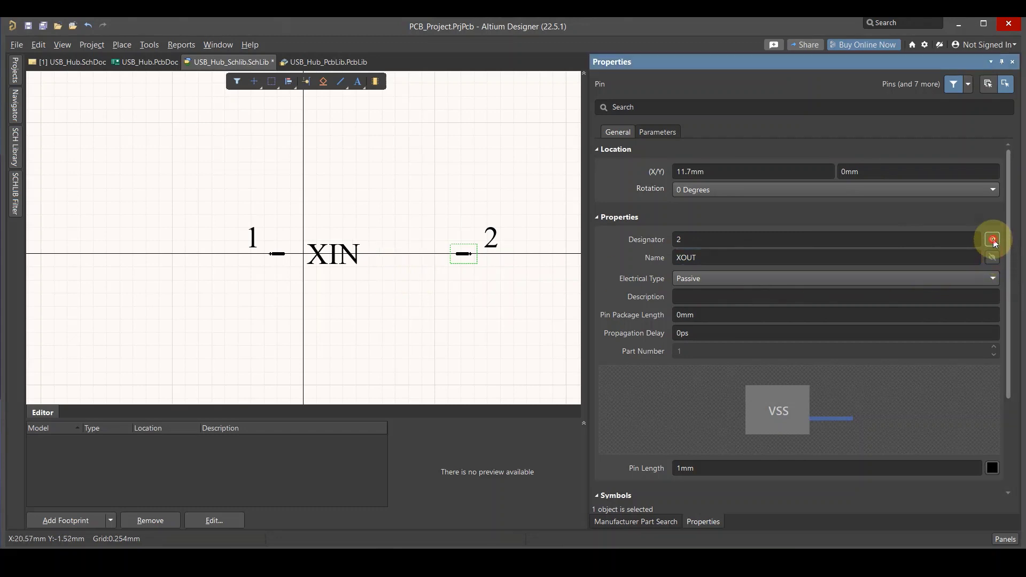
left_click(993, 239)
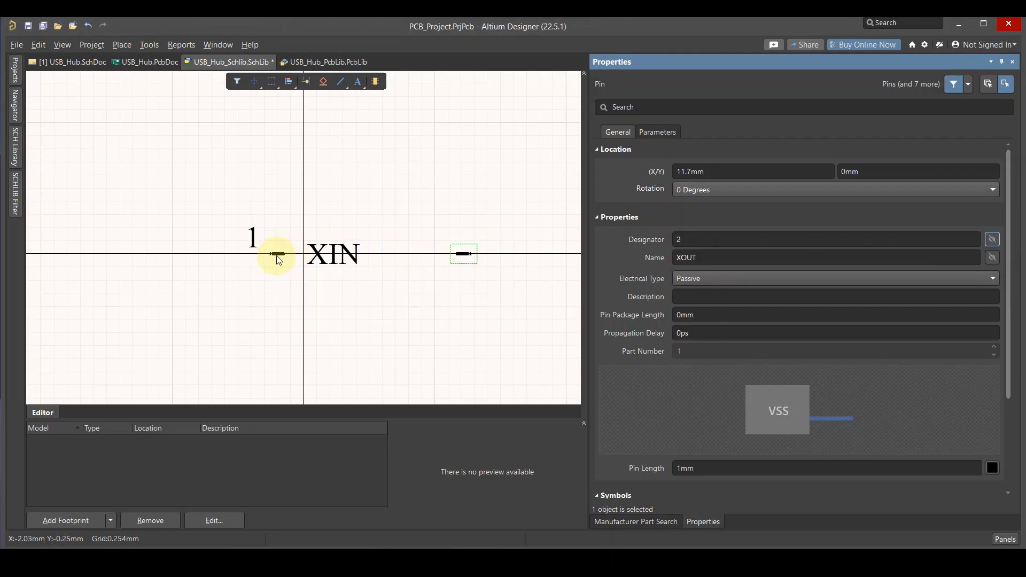
left_click(278, 255)
left_click(991, 239)
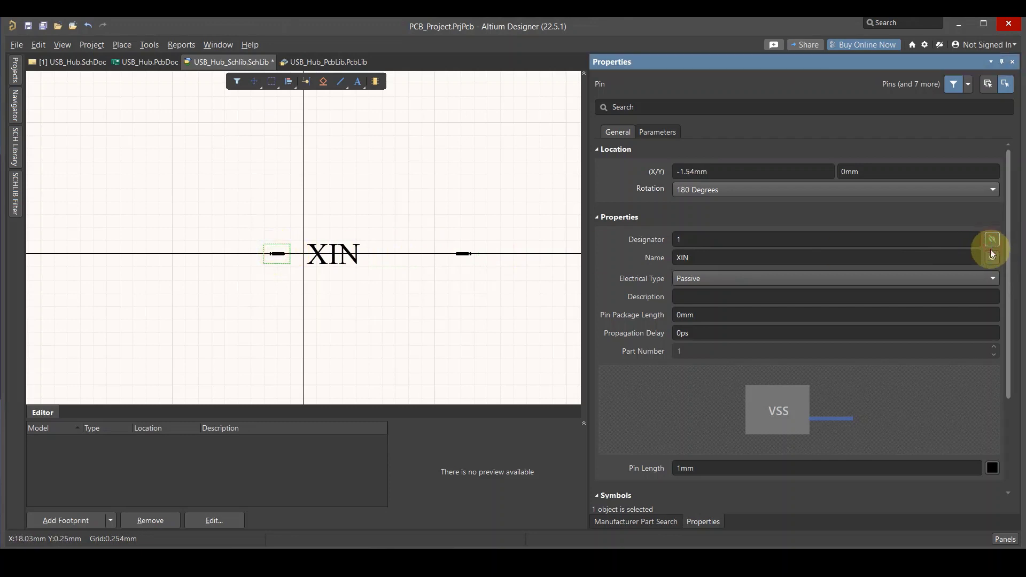
left_click(991, 257)
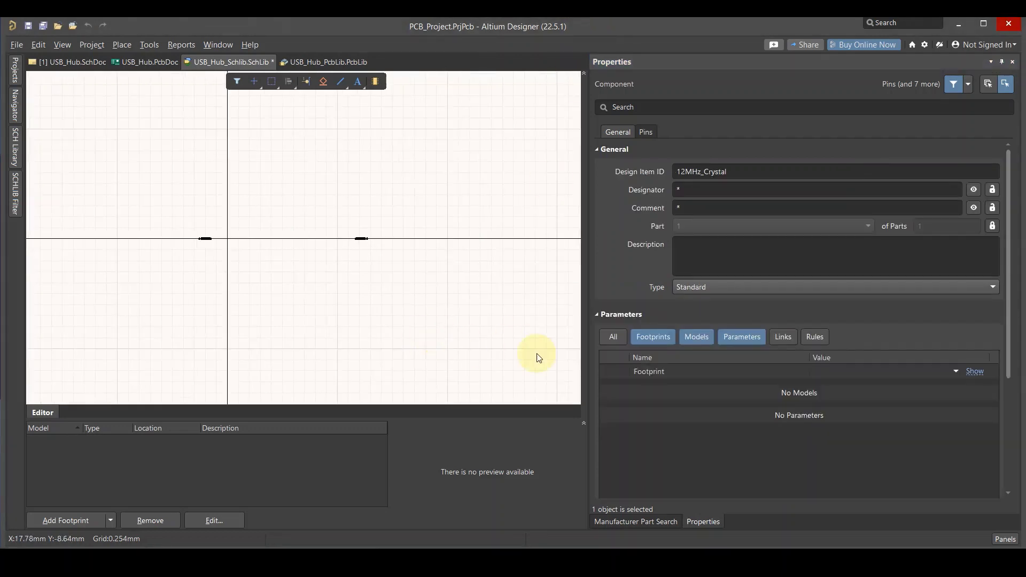
Set the pin length of XOUT and XIN to 7.62mm
left_click(363, 239)
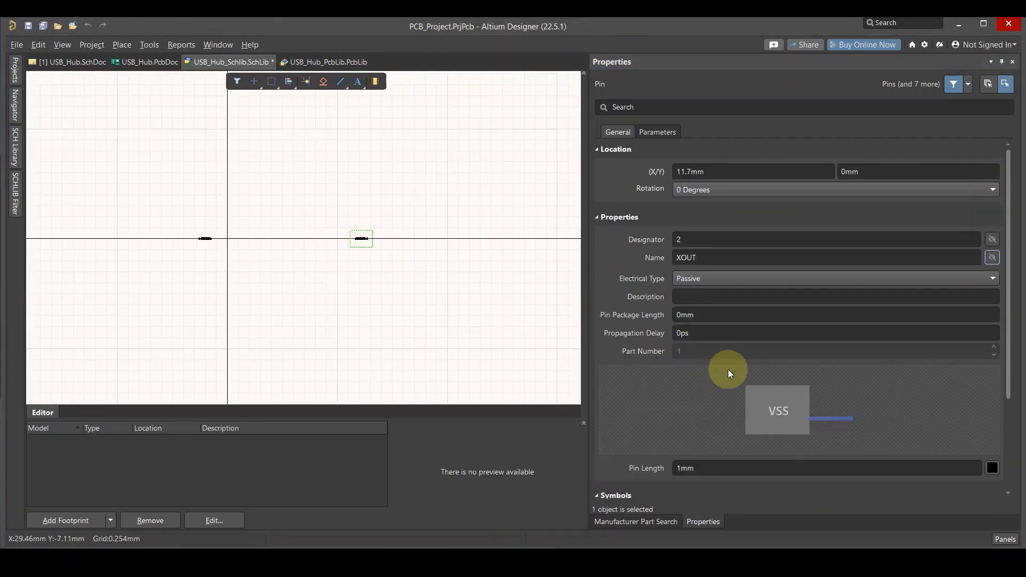
left_click(683, 468)
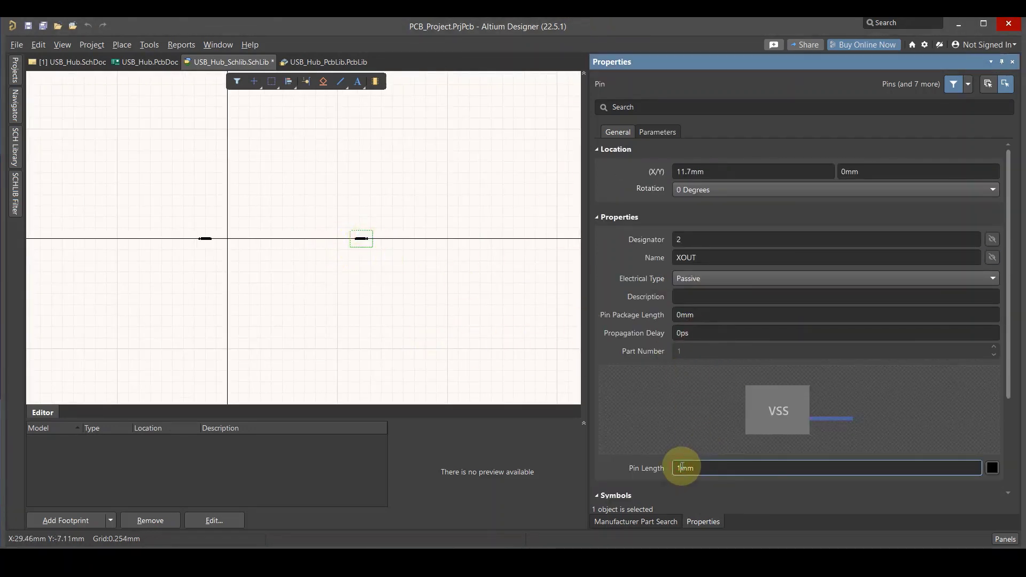
key("BackSpace")
type("7.62")
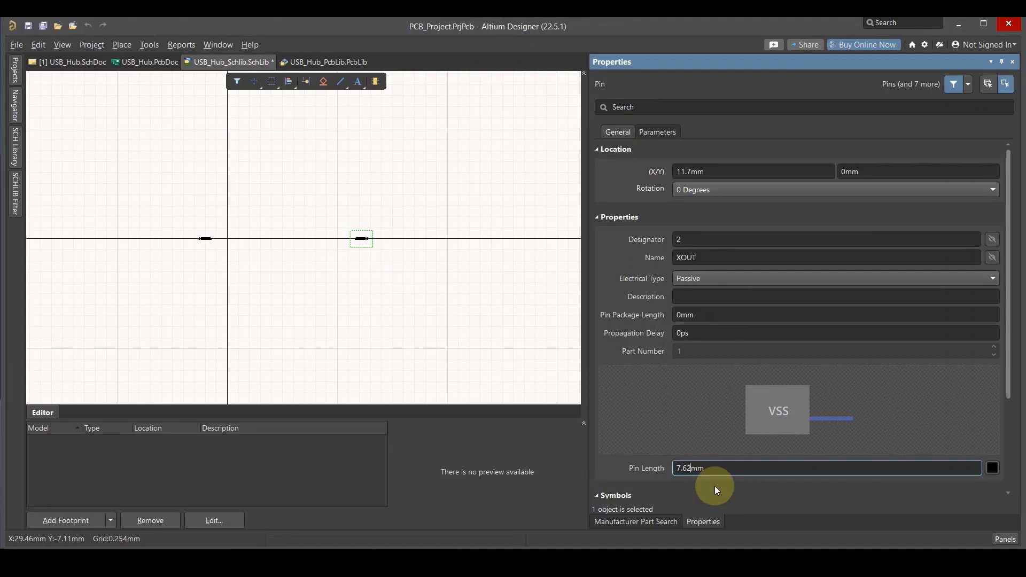
key("Return")
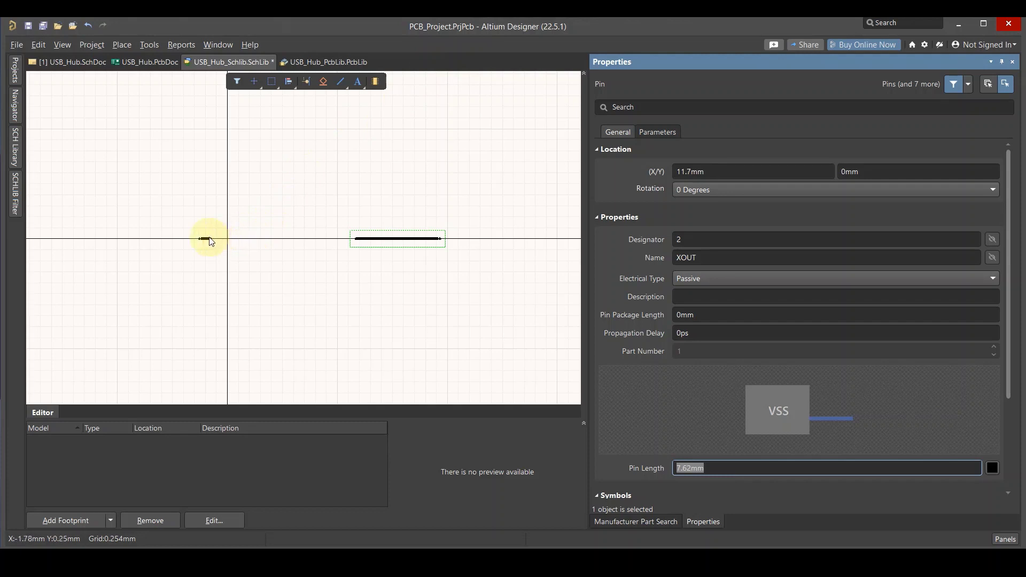
left_click(207, 239)
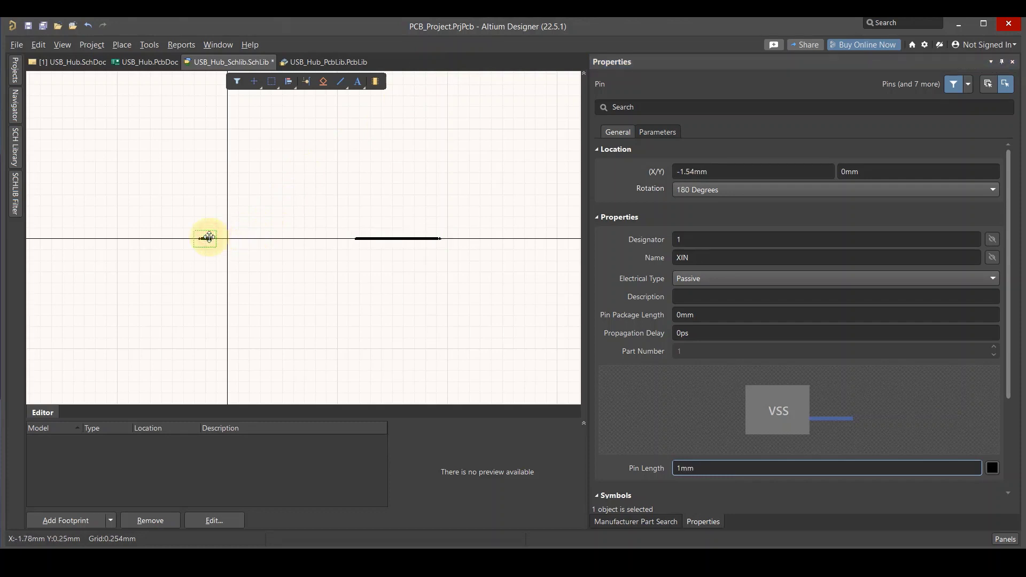
left_click(677, 468)
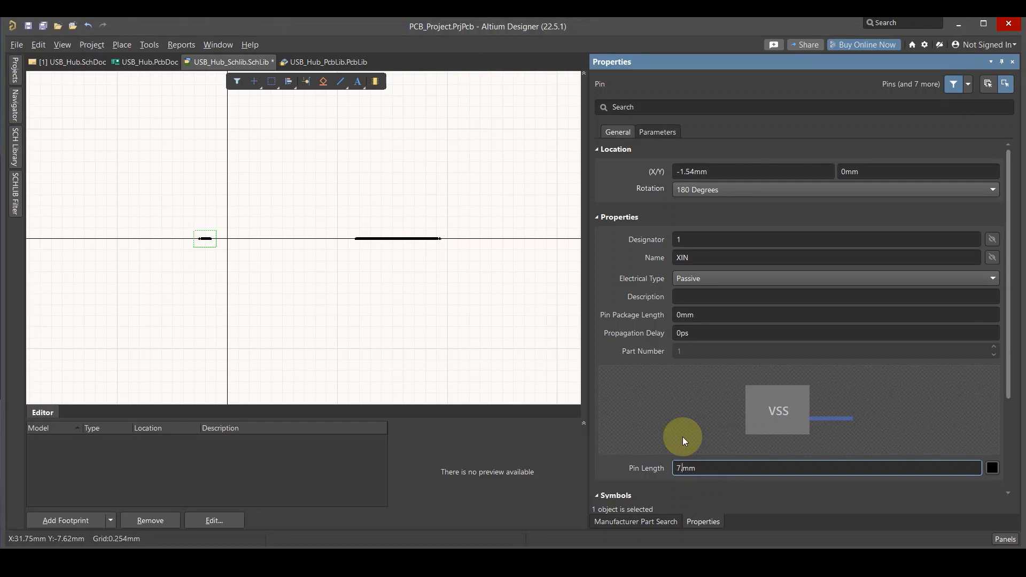
type("7.62")
key("Return")
Move both pins toward the centre so their ends face each other
left_click(303, 288)
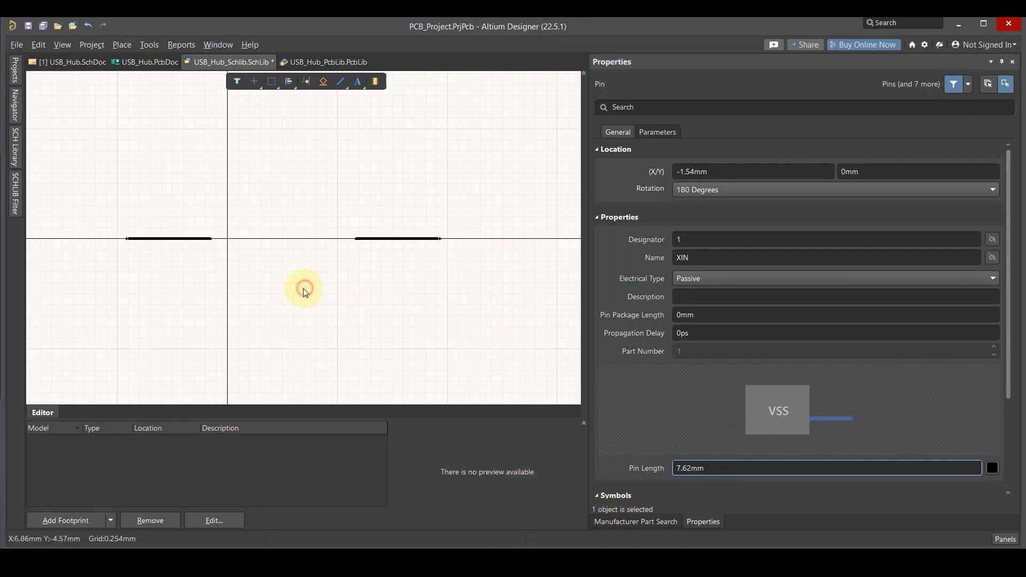
left_click(200, 240)
left_click_drag(200, 240, 119, 240)
left_click_drag(374, 238, 334, 240)
mouse_move(183, 241)
left_mouse_down()
mouse_move(124, 238)
mouse_move(132, 238)
left_mouse_up()
left_click_drag(273, 239, 322, 239)
left_click(331, 193)
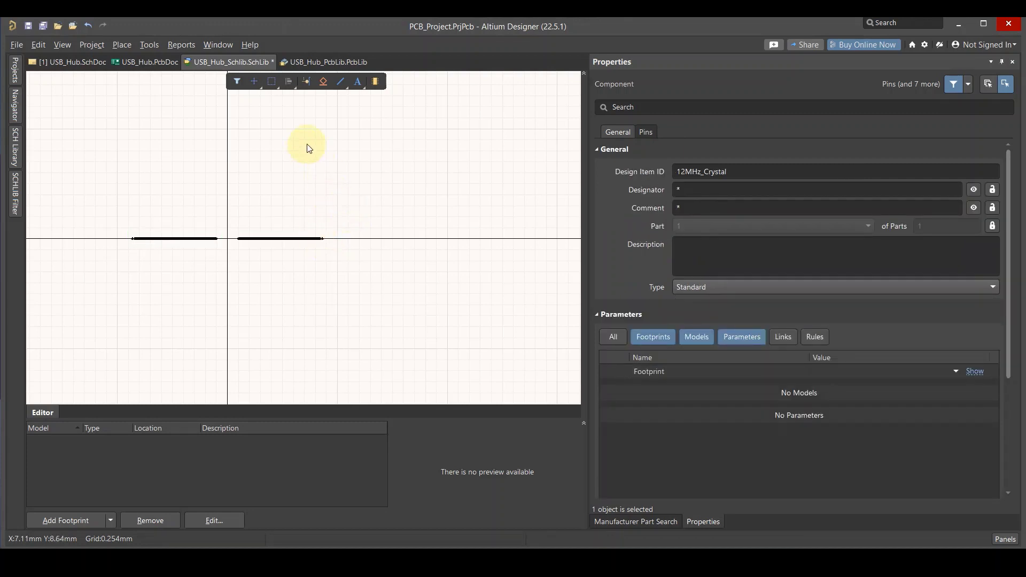
Draw the two vertical plate lines using Place > Line
left_click(120, 46)
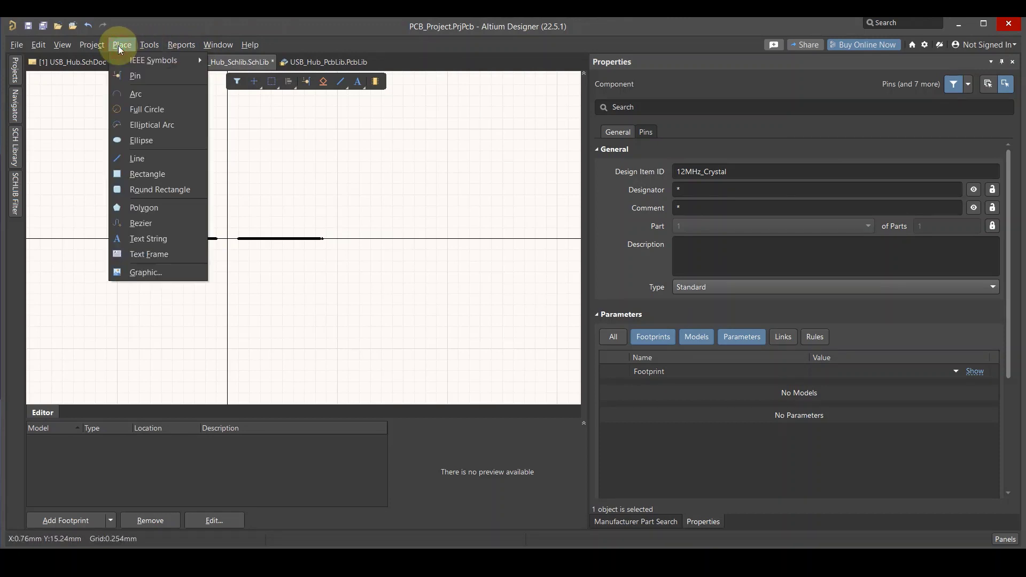
left_click(134, 159)
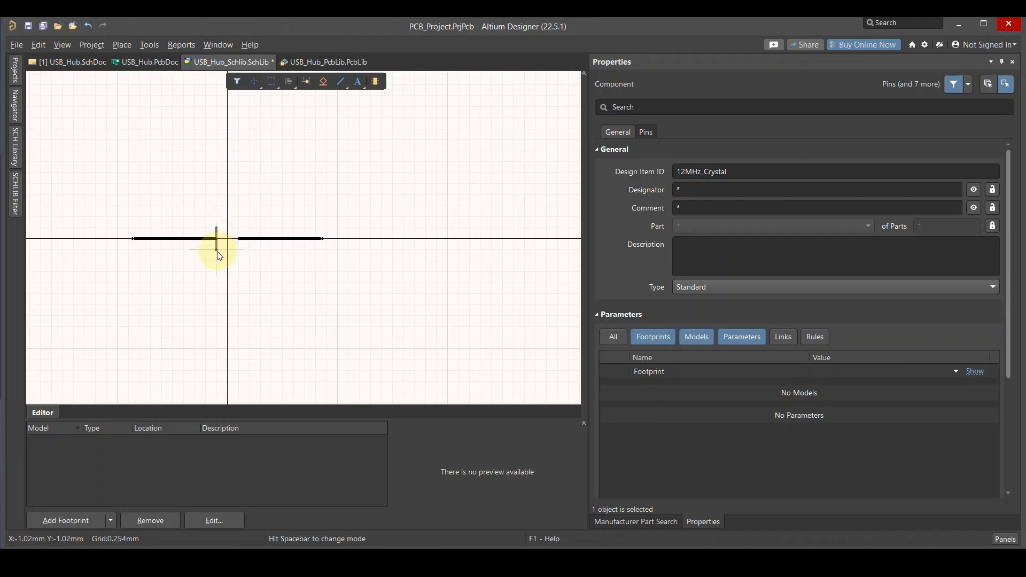
left_click(216, 250)
right_click(227, 260)
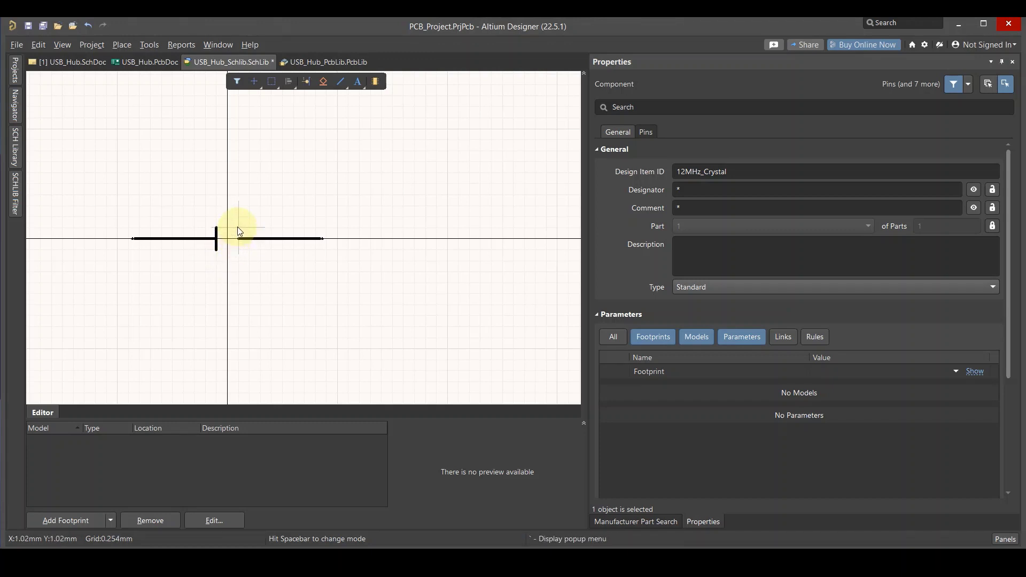
left_click(239, 253)
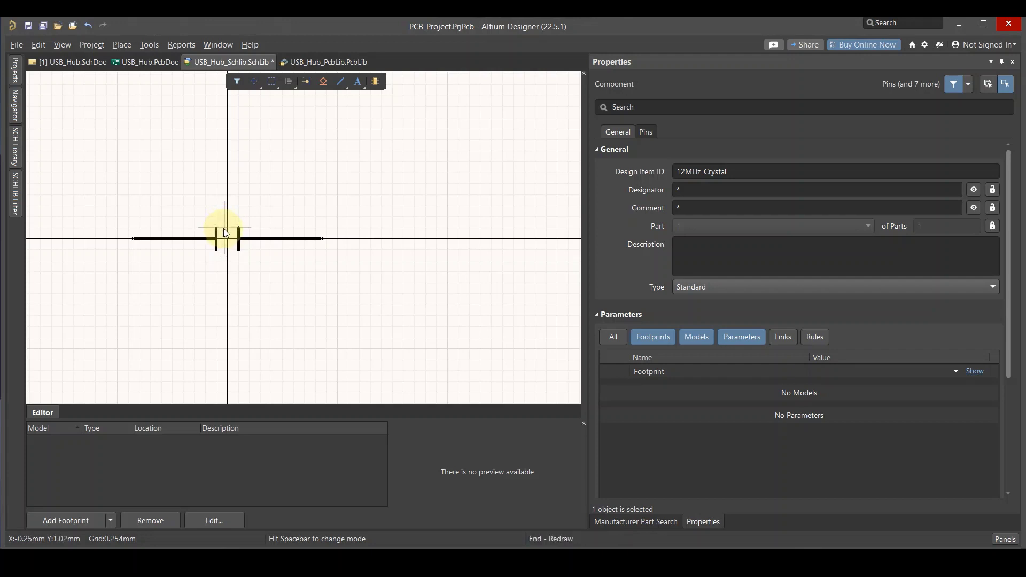
scroll(223, 228, "up", 5)
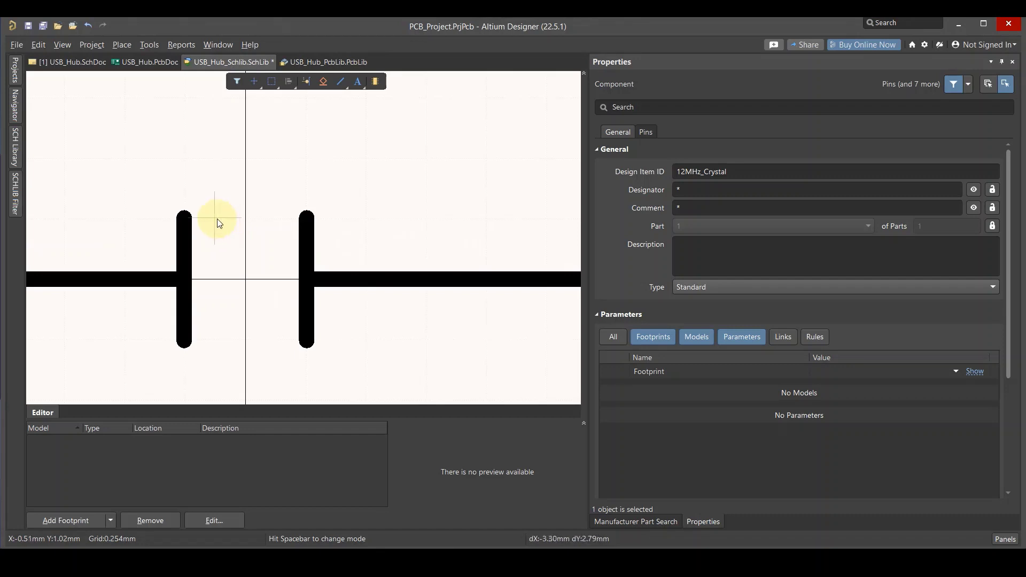
Draw a closed rectangle outline between the two plates
left_click(214, 219)
left_click(215, 341)
left_click(275, 341)
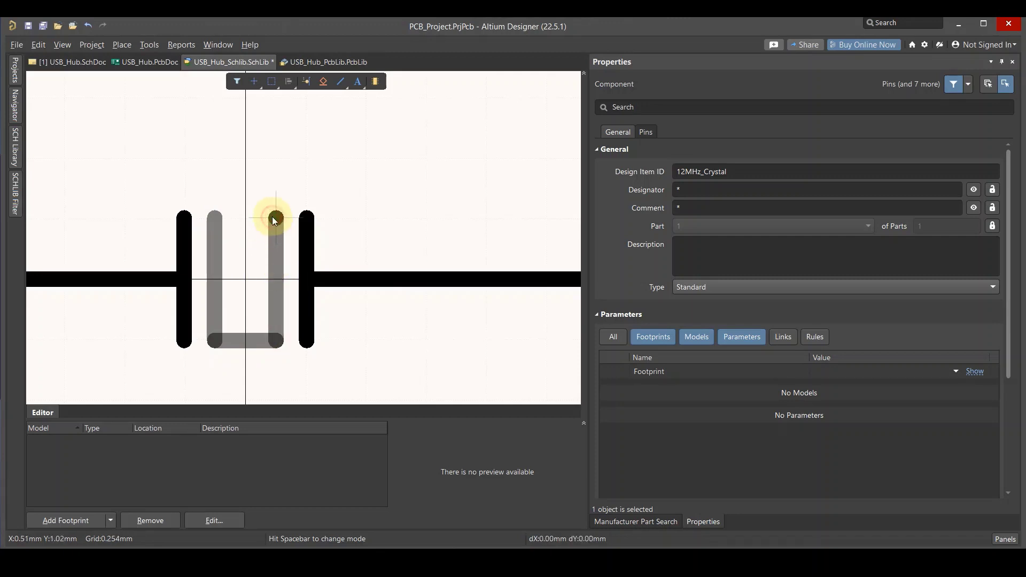
left_click(274, 218)
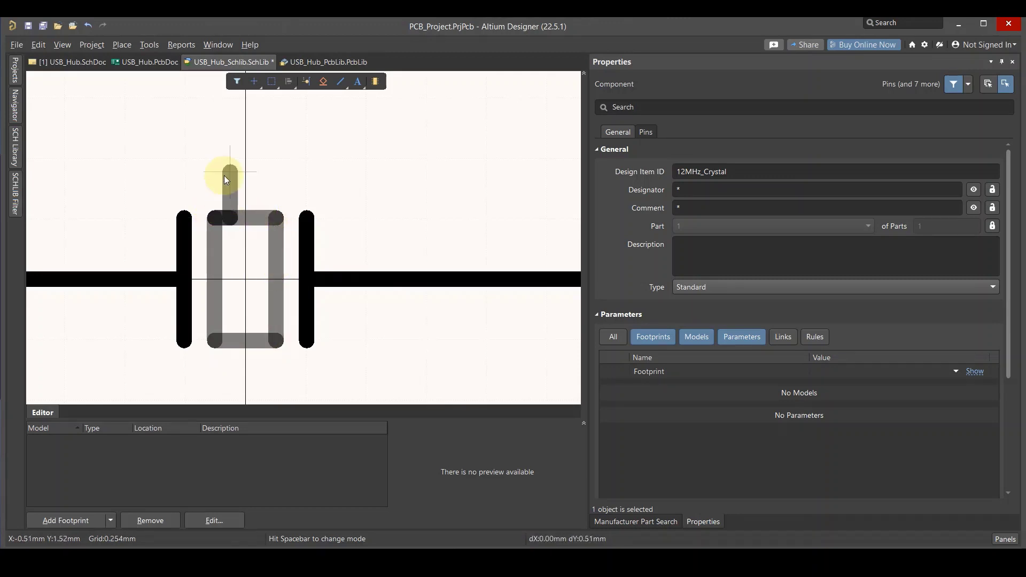
right_click(224, 176)
left_click(263, 217)
scroll(261, 207, "down", 2)
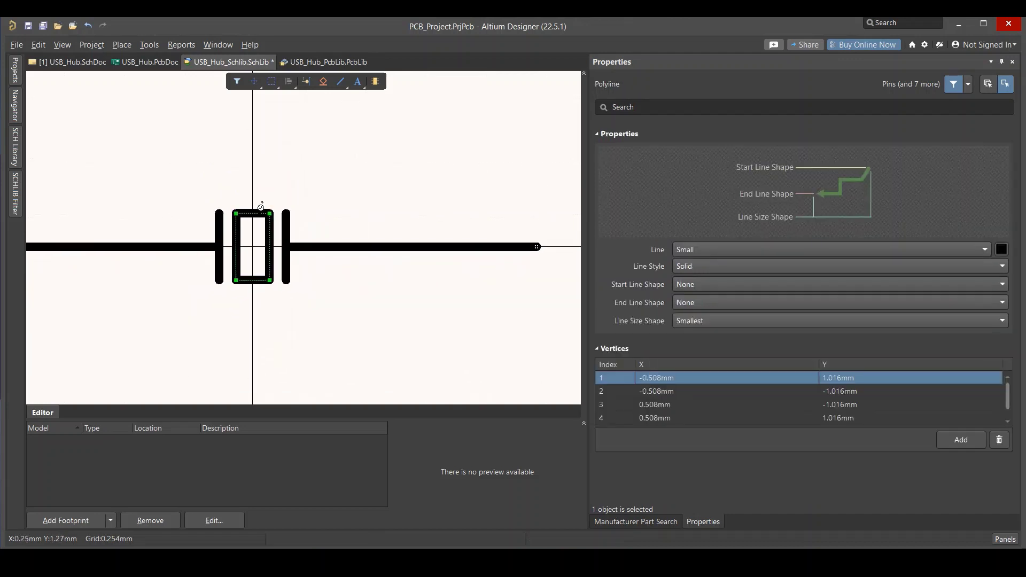
scroll(262, 207, "down", 2)
left_click(333, 198)
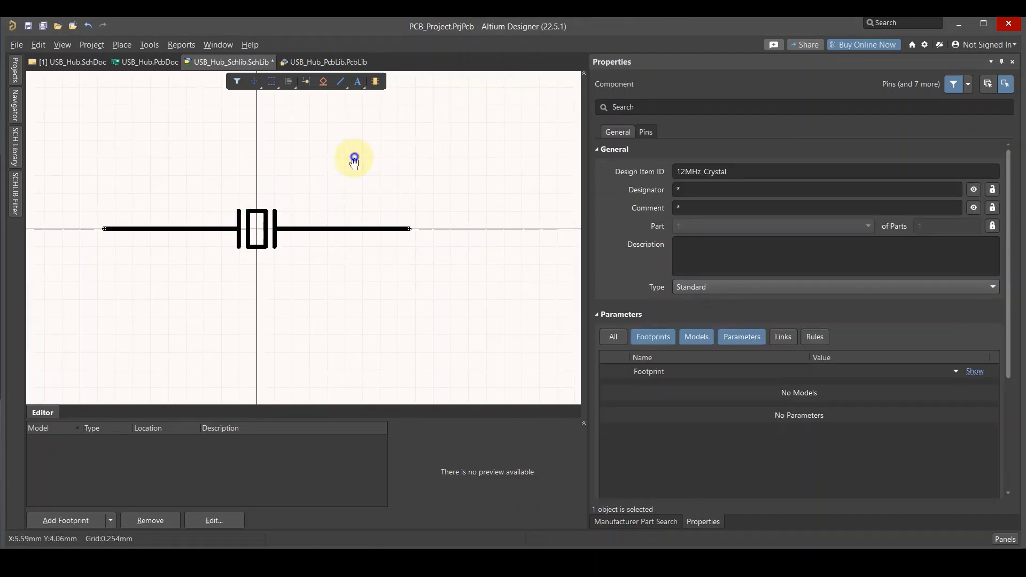
left_click_drag(355, 161, 251, 217)
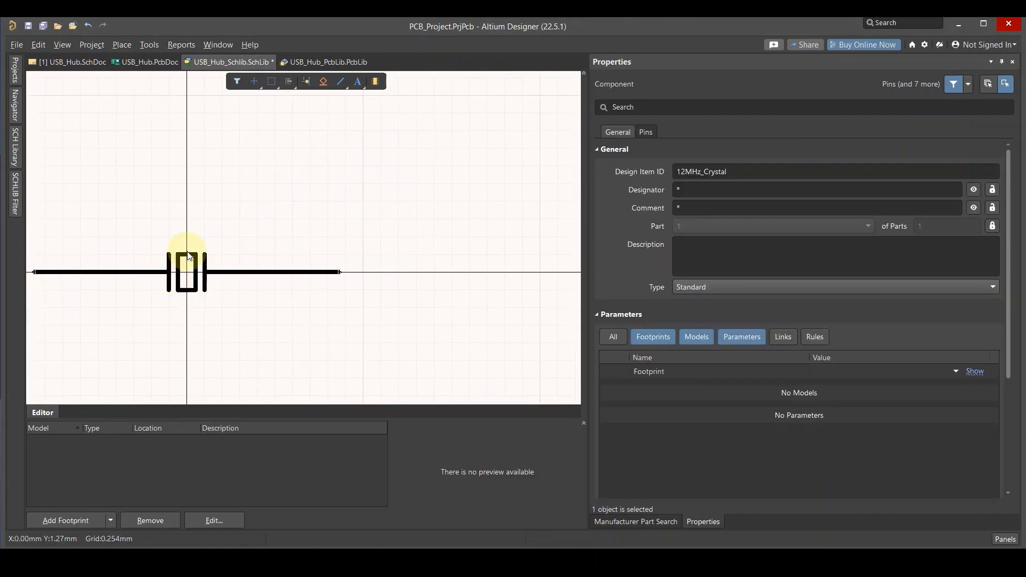
Set the line colour of the rectangle and the right plate to blue
left_click(187, 257)
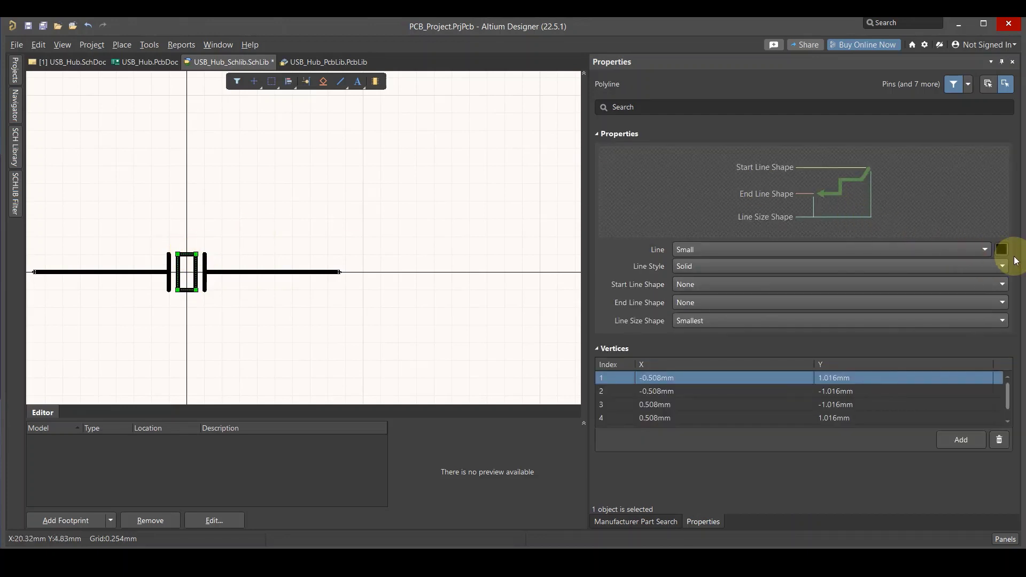
left_click(1002, 250)
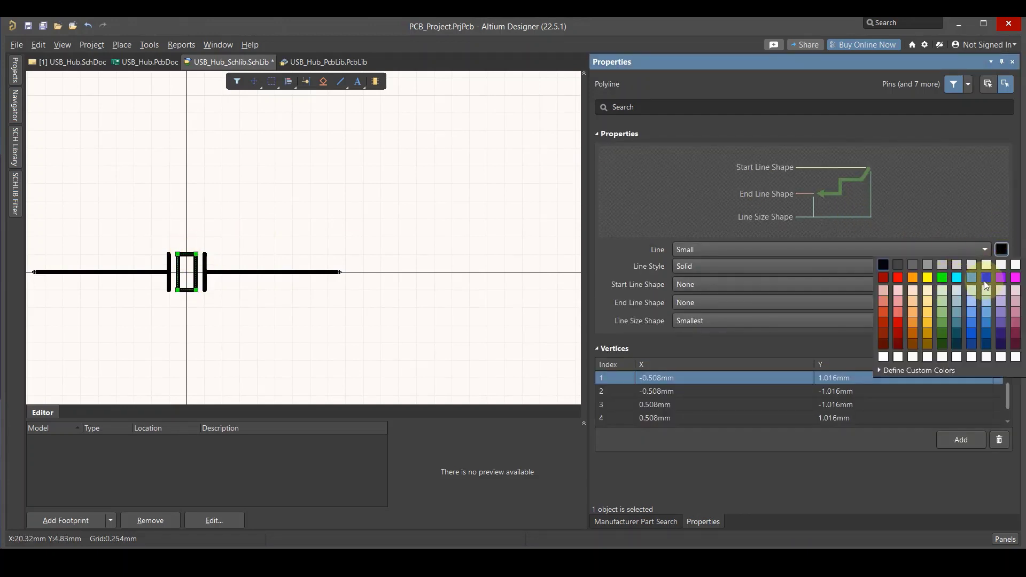
left_click(985, 278)
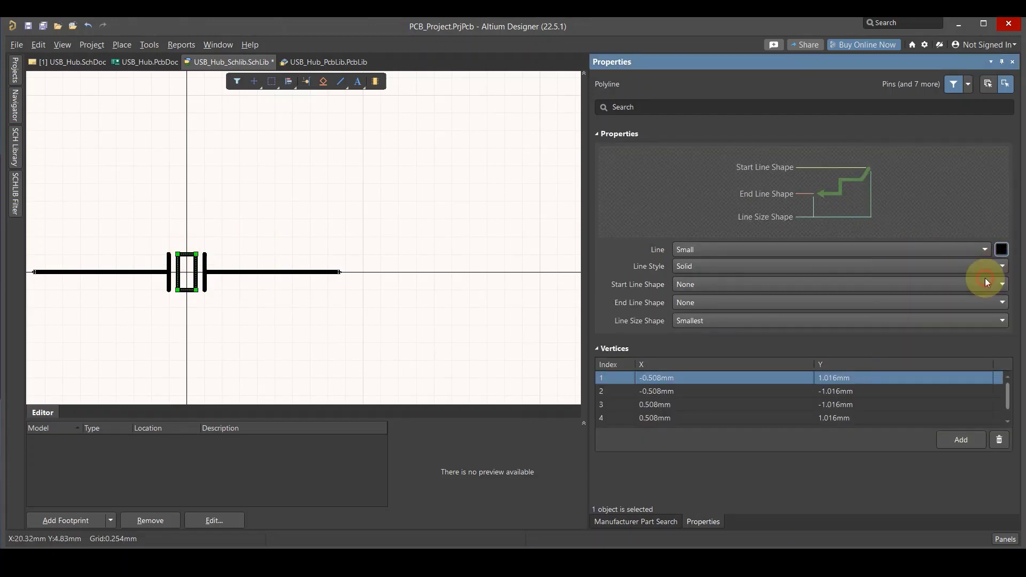
left_click(204, 255)
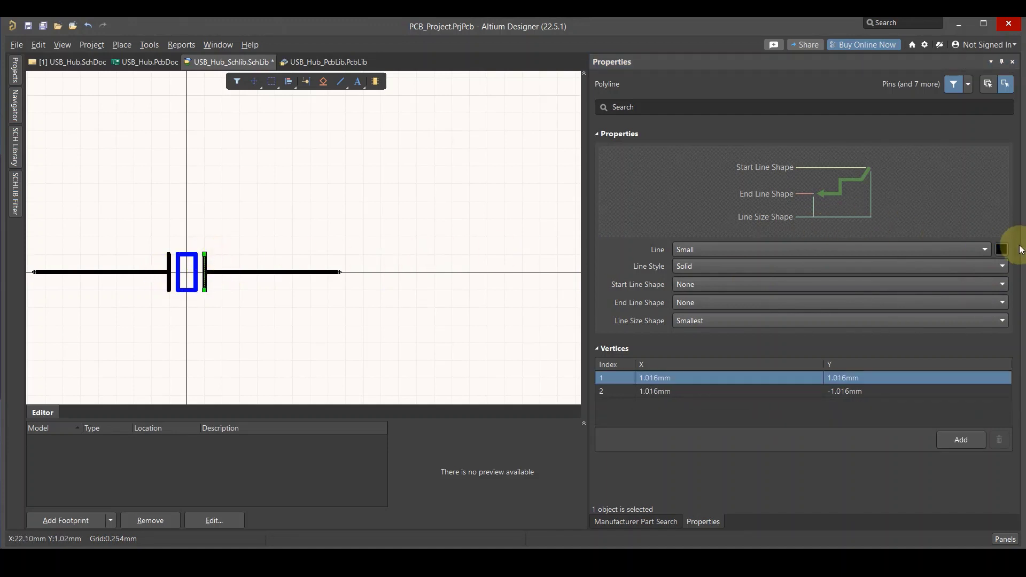
left_click(1002, 251)
left_click(882, 264)
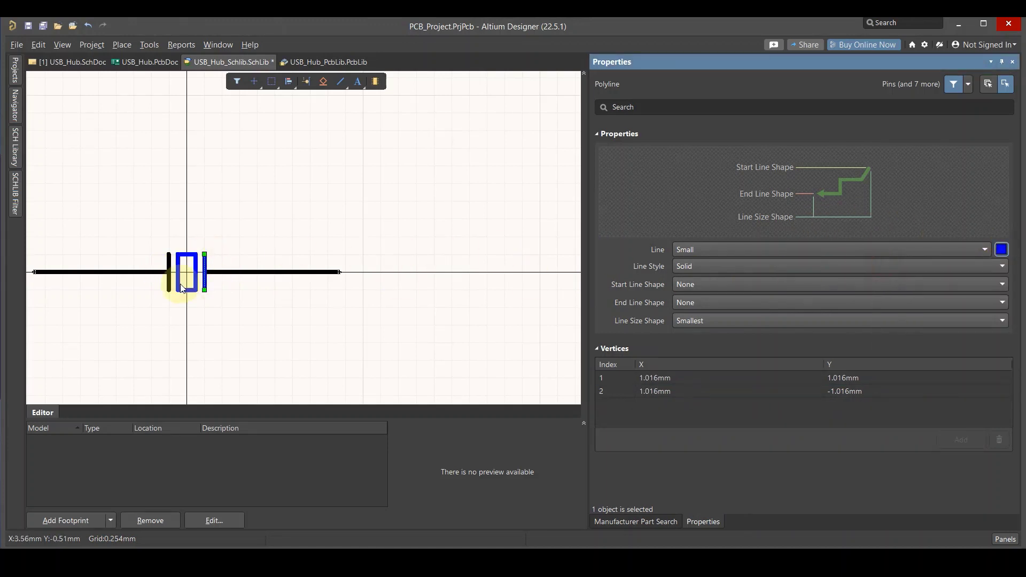
Set the left plate line's colour to blue as well
left_click(171, 258)
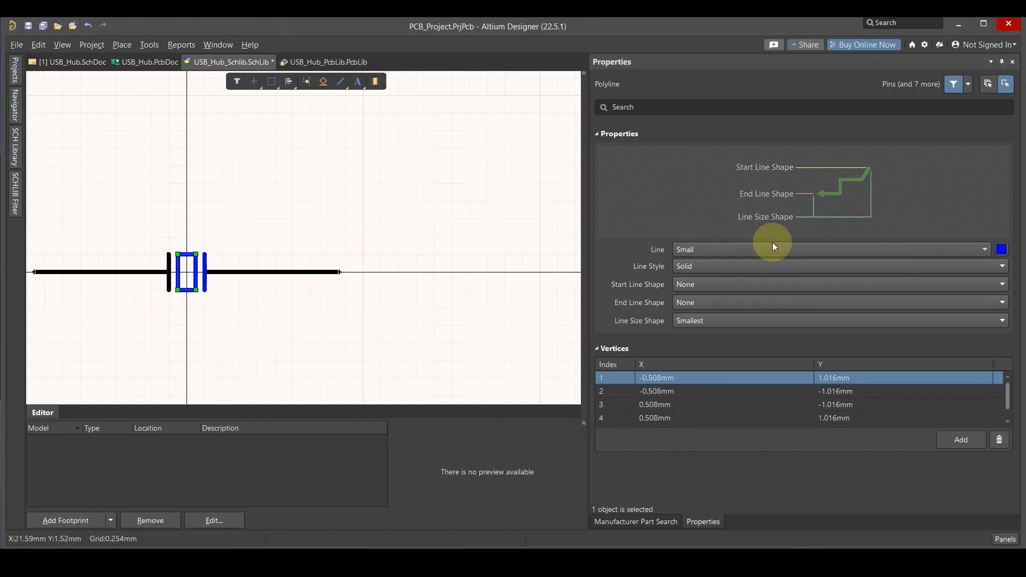
left_click(170, 261)
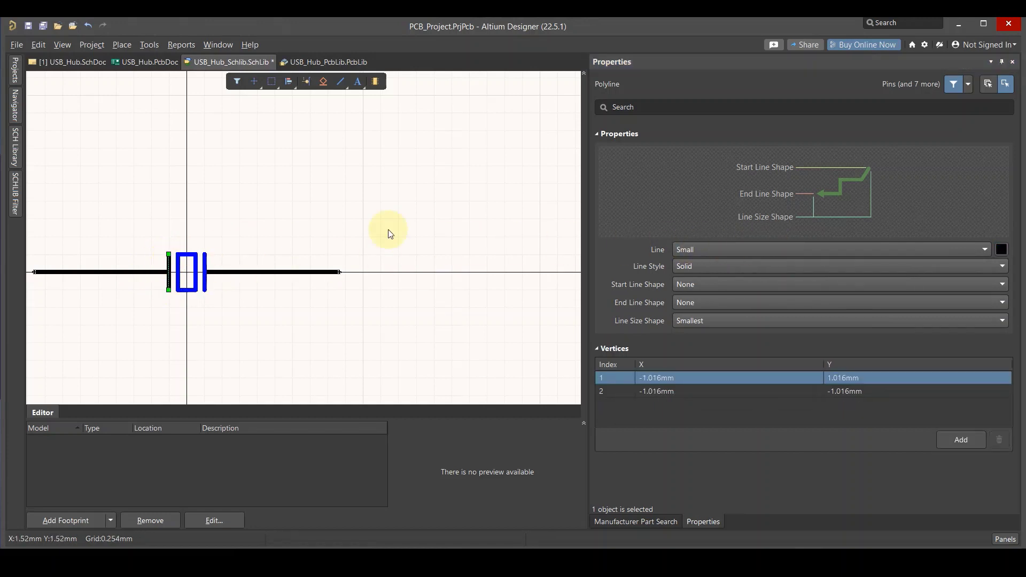
left_click(1001, 249)
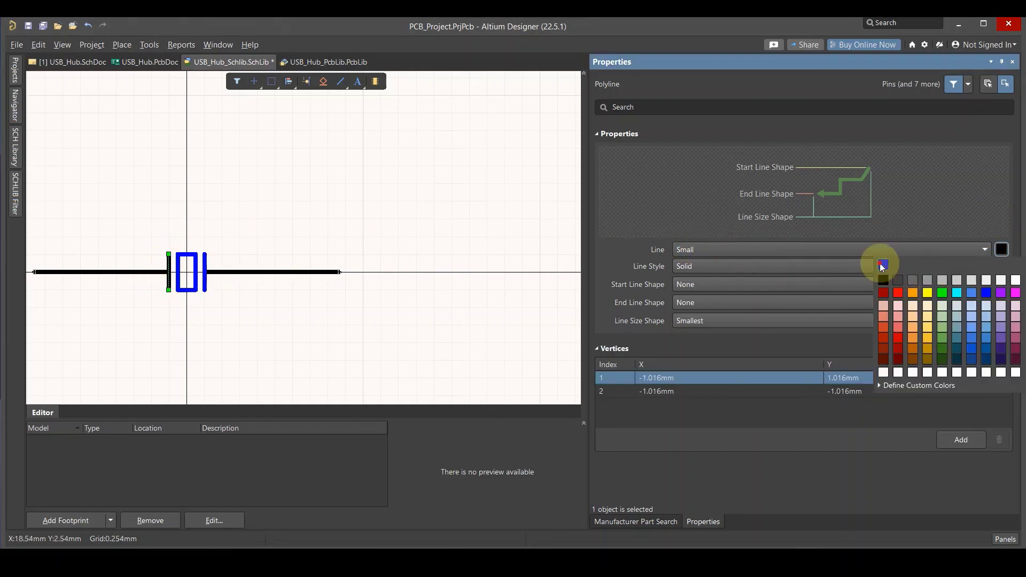
left_click(883, 264)
left_click(252, 211)
left_click_drag(253, 211, 347, 178)
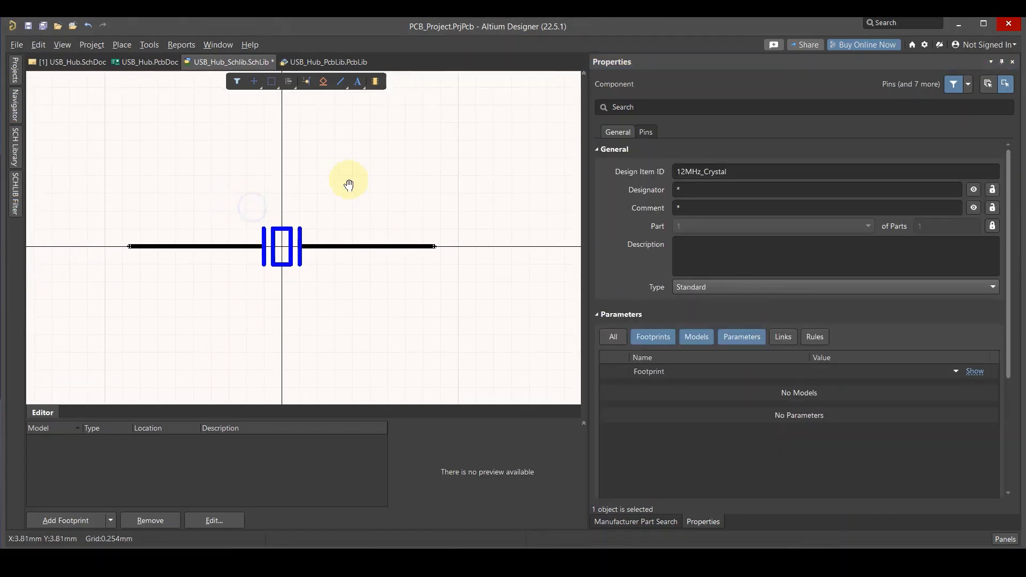
scroll(337, 184, "down", 2)
left_click_drag(311, 213, 298, 200)
Set designator Y? and comment 12MHz, then save the schematic library
left_click(690, 189)
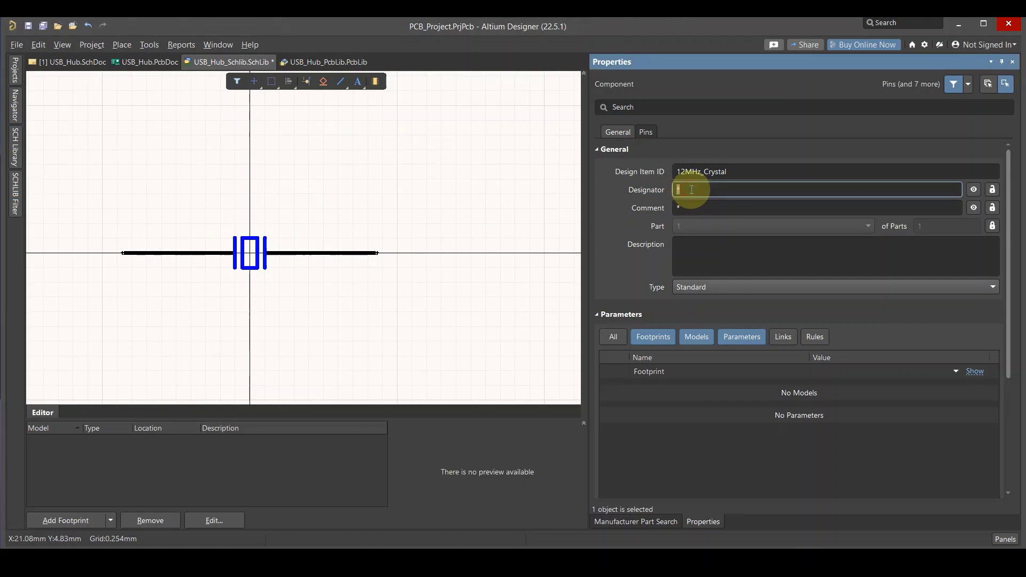
left_click(527, 193)
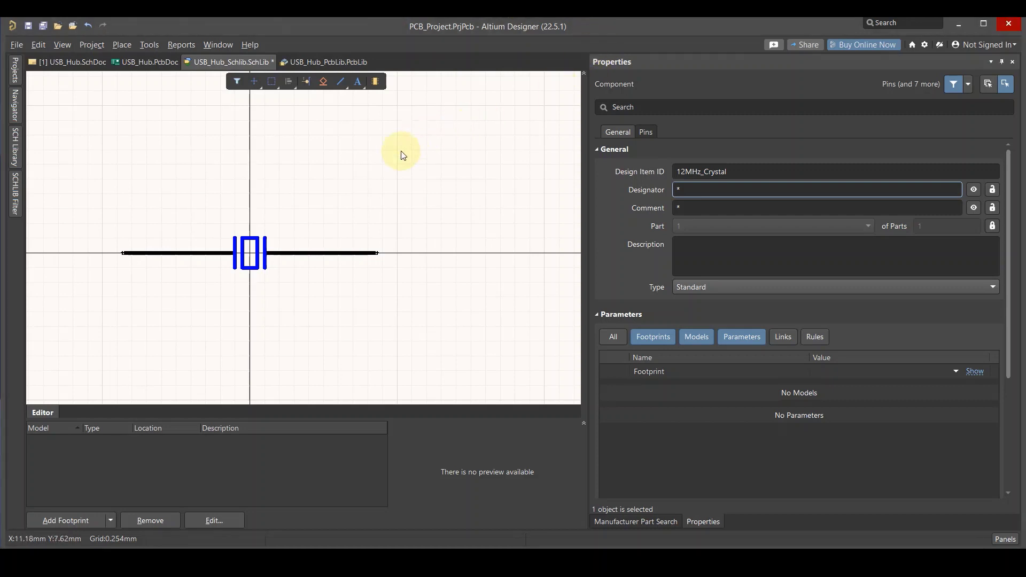
left_click(684, 190)
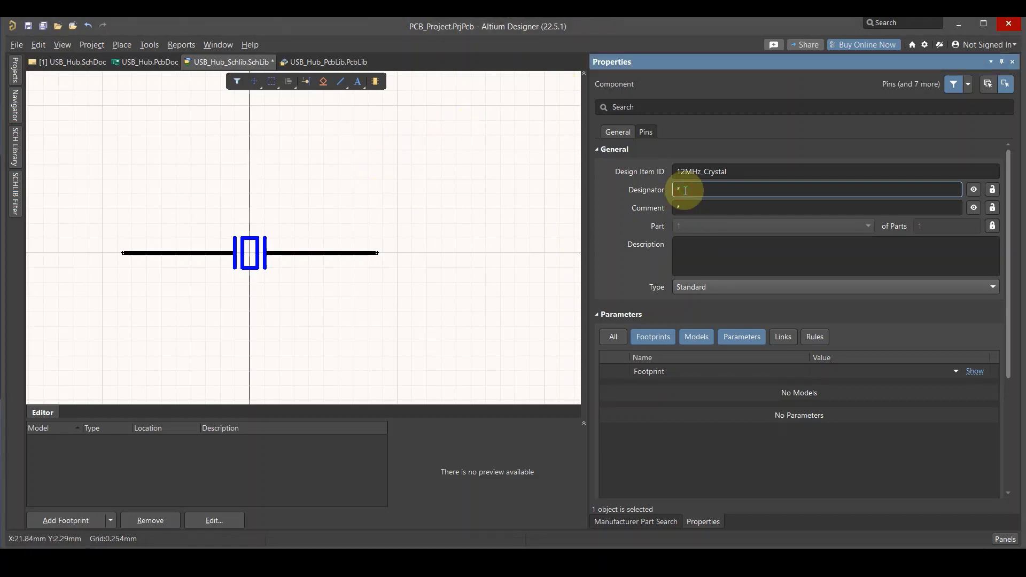
type("Y")
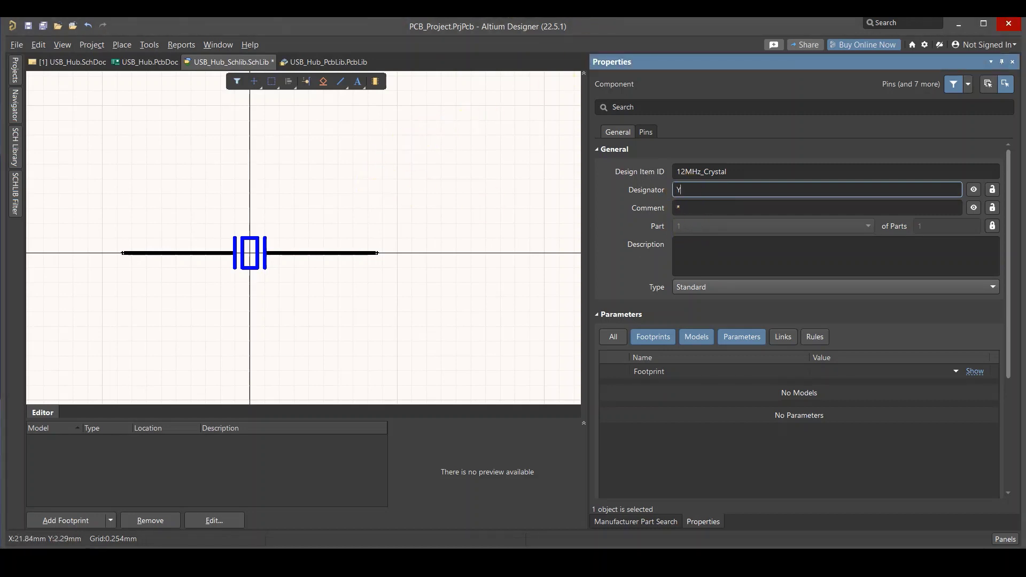
left_click(706, 206)
type("12MHz")
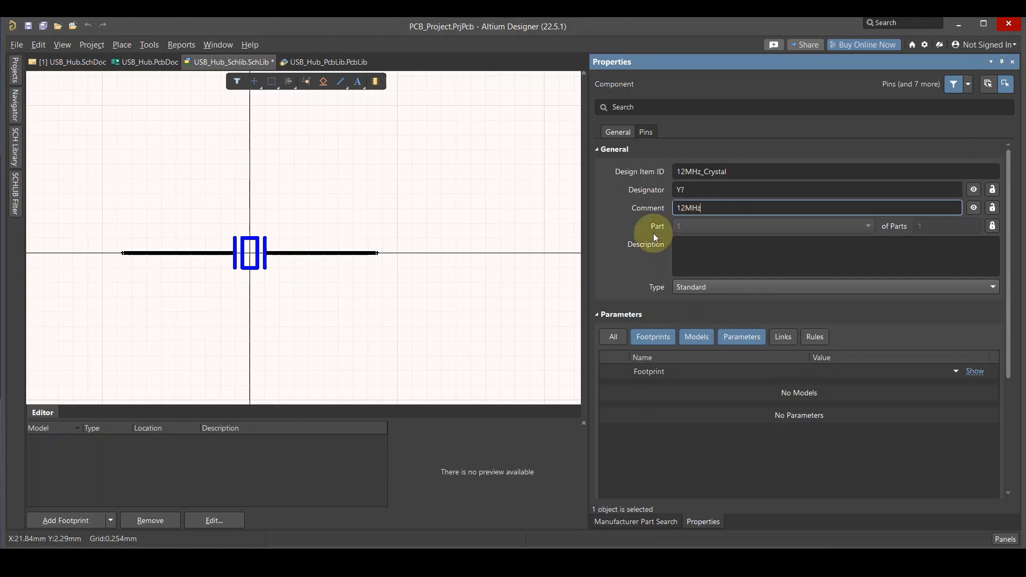
left_click(506, 212)
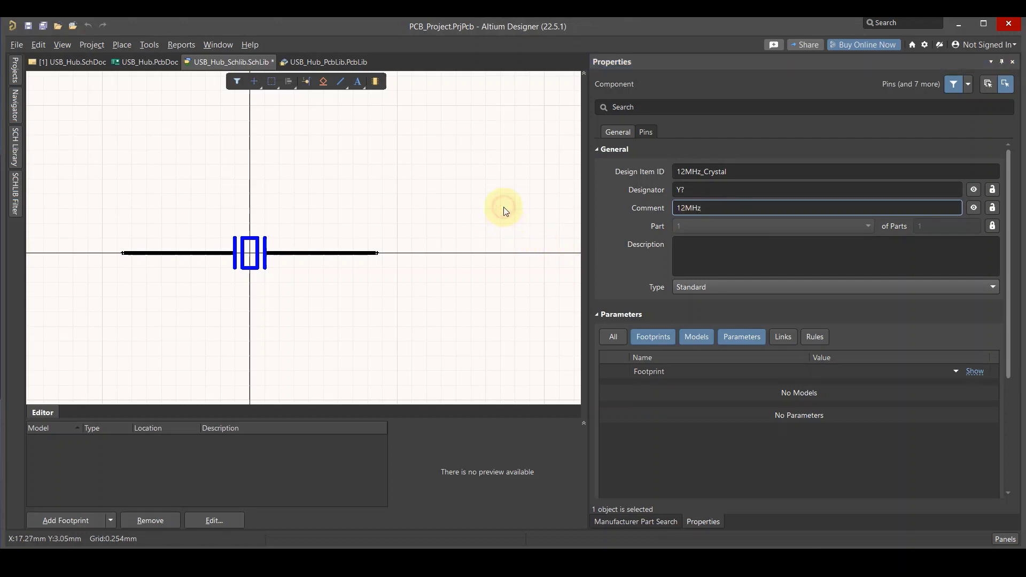
right_click(227, 71)
left_click(284, 134)
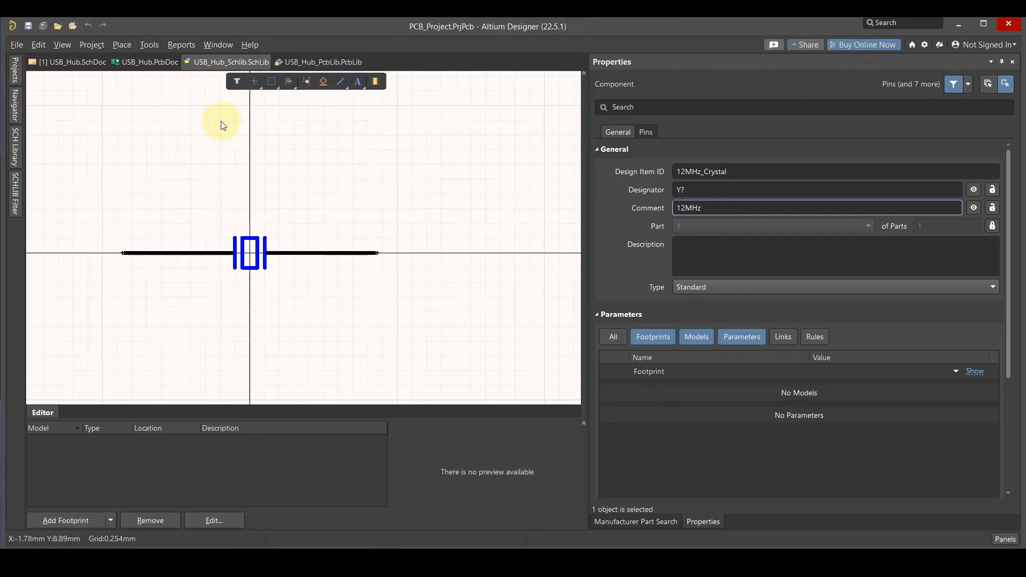
Switch to USB_Hub.SchDoc and open the Components panel
left_click(77, 64)
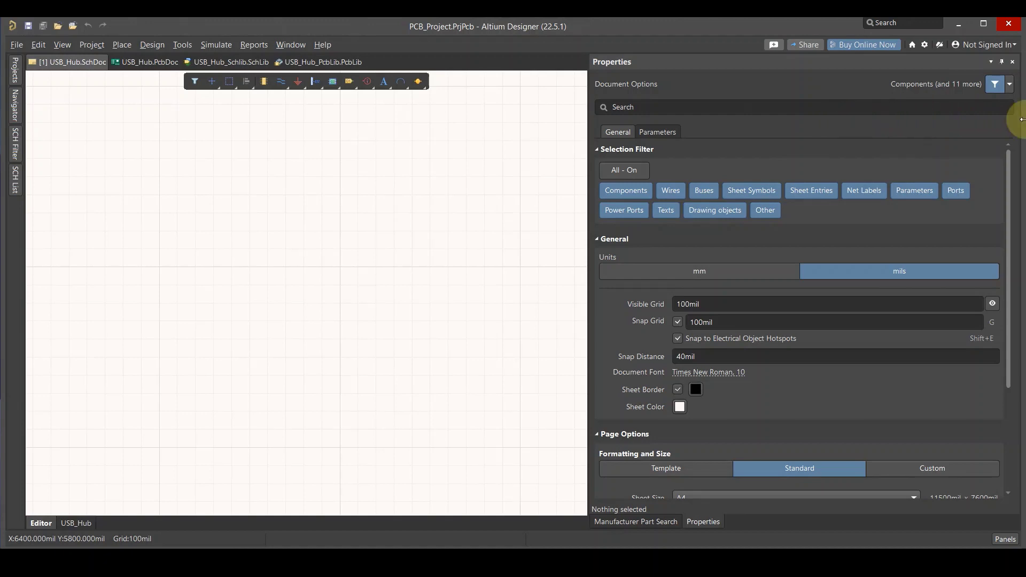
left_click(1001, 62)
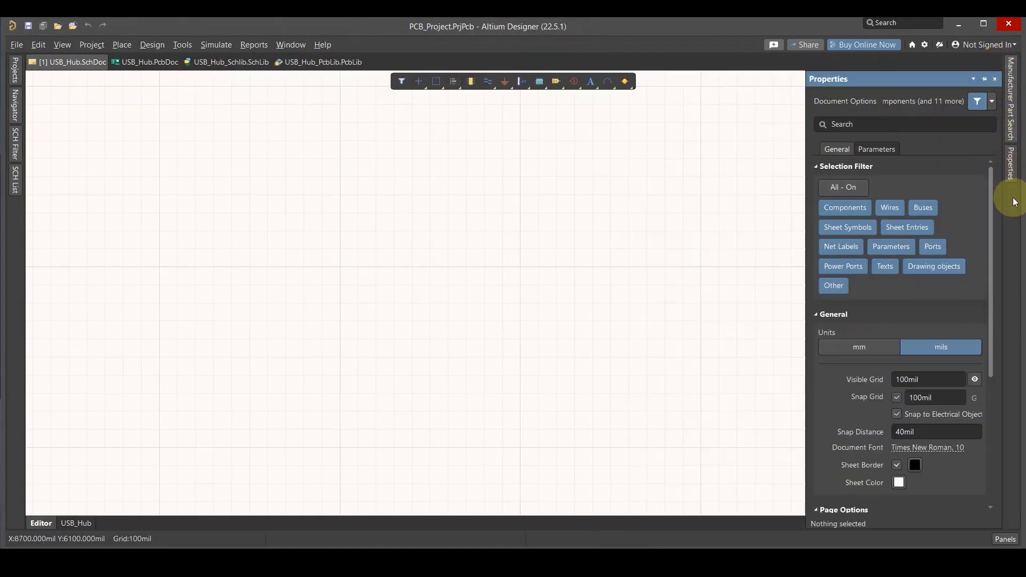
left_click(1006, 539)
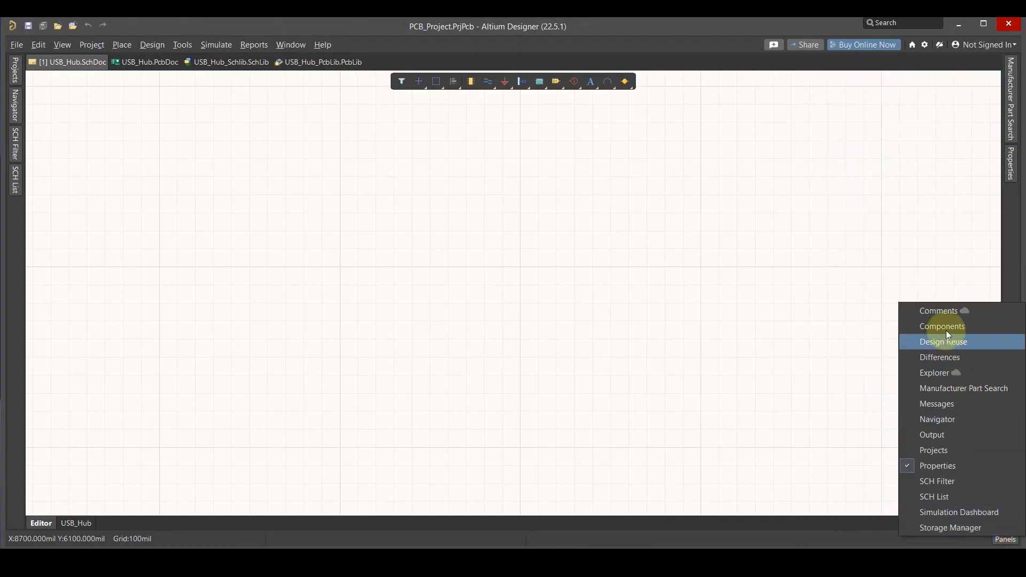
left_click(945, 326)
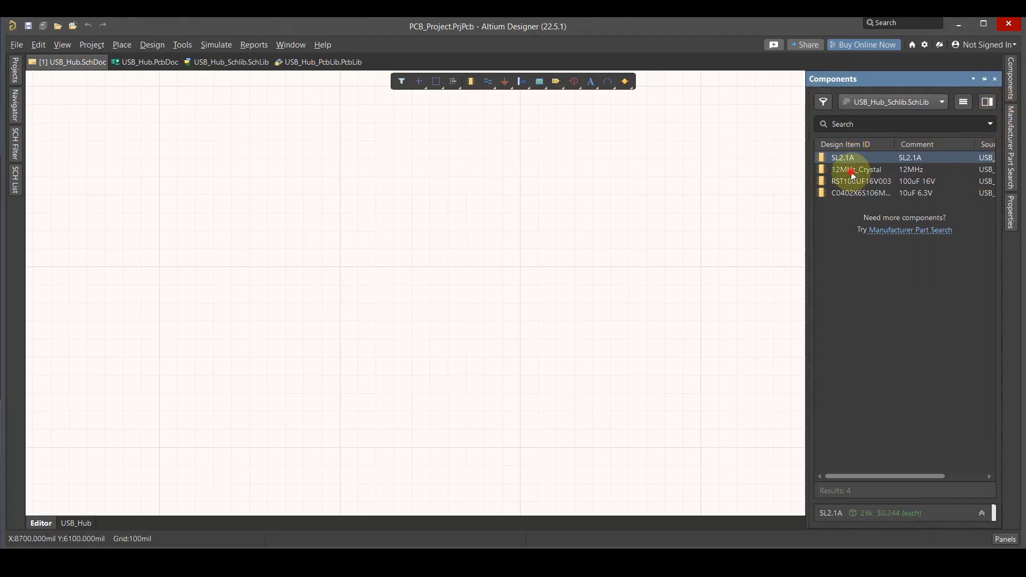
Place 12MHz_Crystal on the sheet as a trial, then delete it
left_click(851, 172)
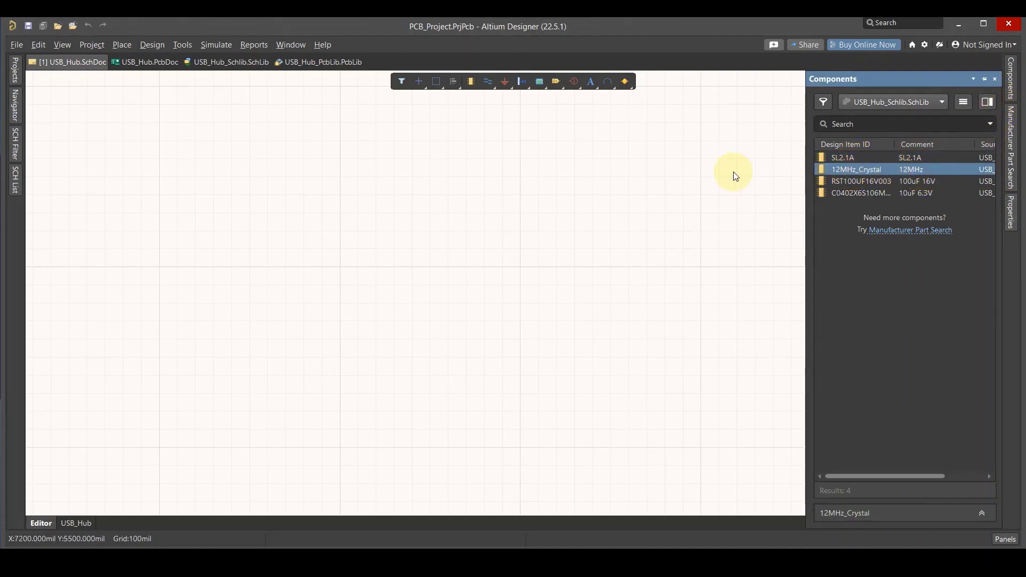
right_click(833, 173)
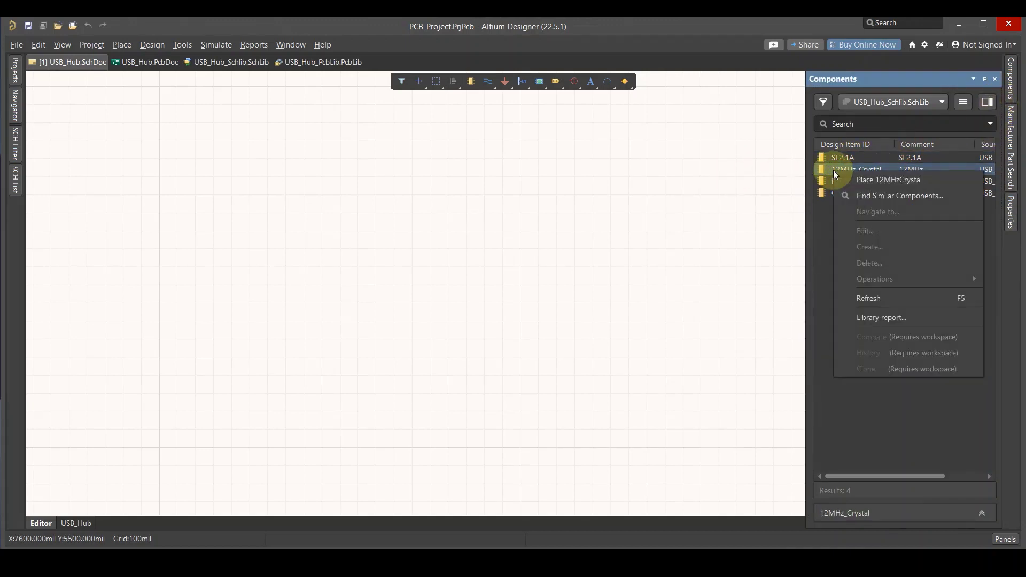
left_click(888, 182)
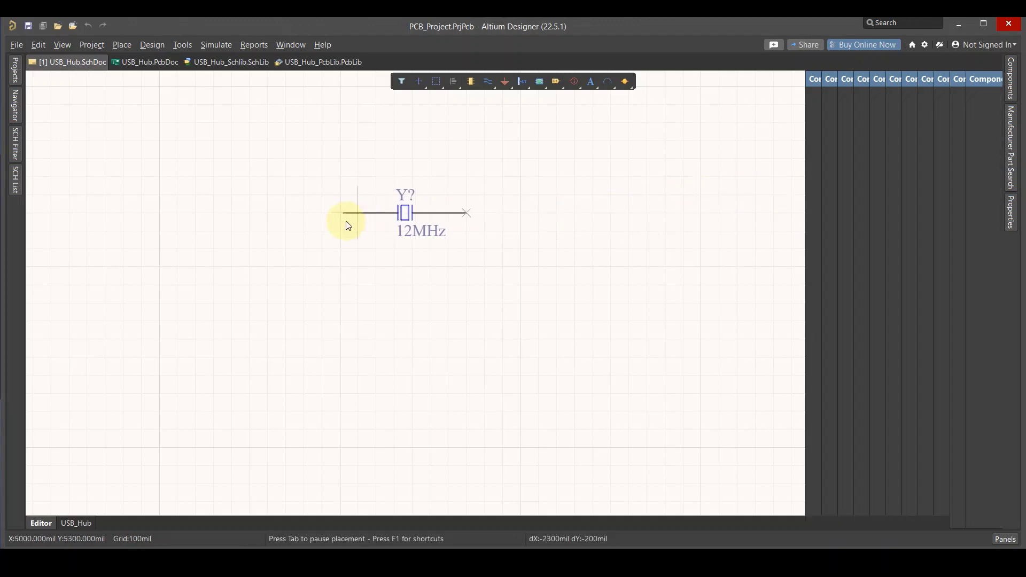
left_click(346, 223)
key("Escape")
left_click(343, 222)
scroll(467, 213, "down", 5)
scroll(469, 217, "up", 2)
scroll(471, 219, "up", 2)
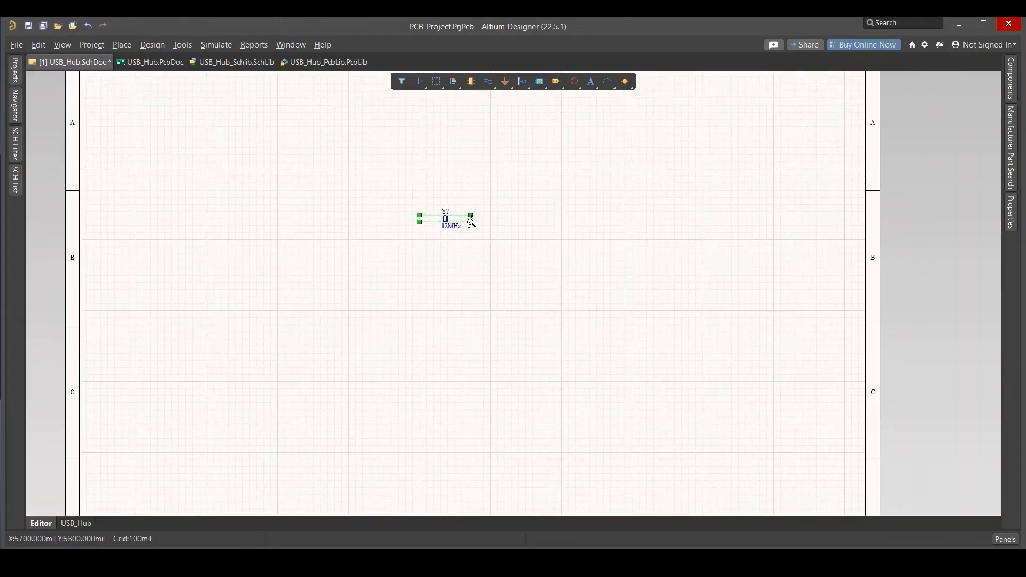
scroll(471, 224, "up", 2)
scroll(390, 202, "up", 2)
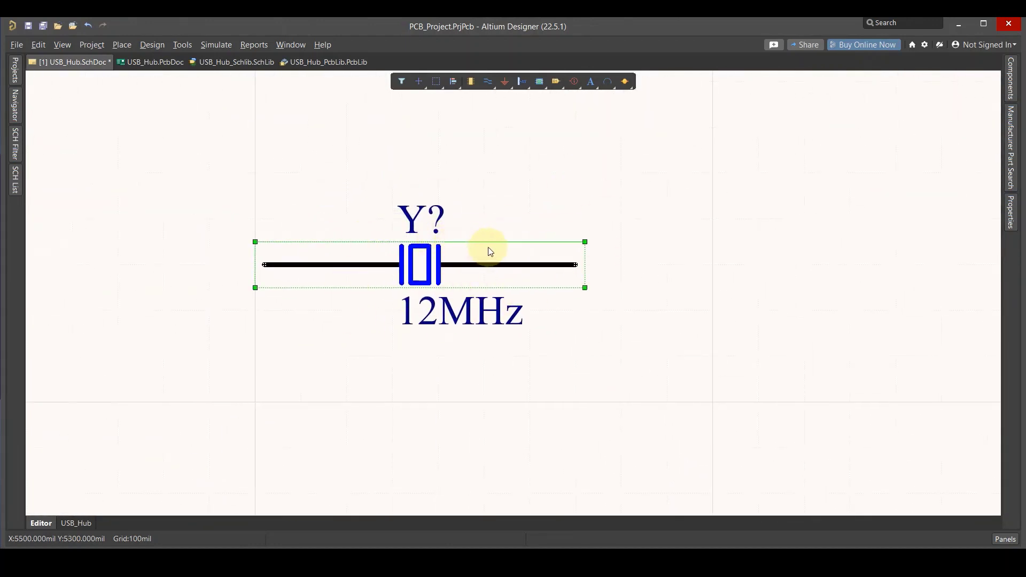
scroll(488, 256, "down", 2)
scroll(487, 255, "down", 1)
key("Delete")
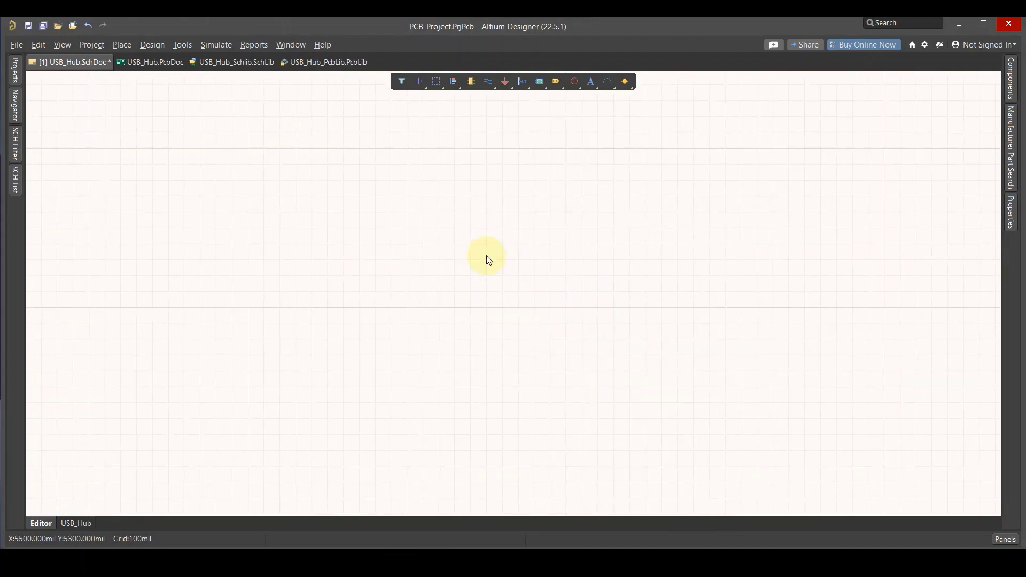
Add footprint PCBCOMPONENT_1 to USB_Hub_PcbLib.PcbLib from the PCB Library panel
left_click(236, 63)
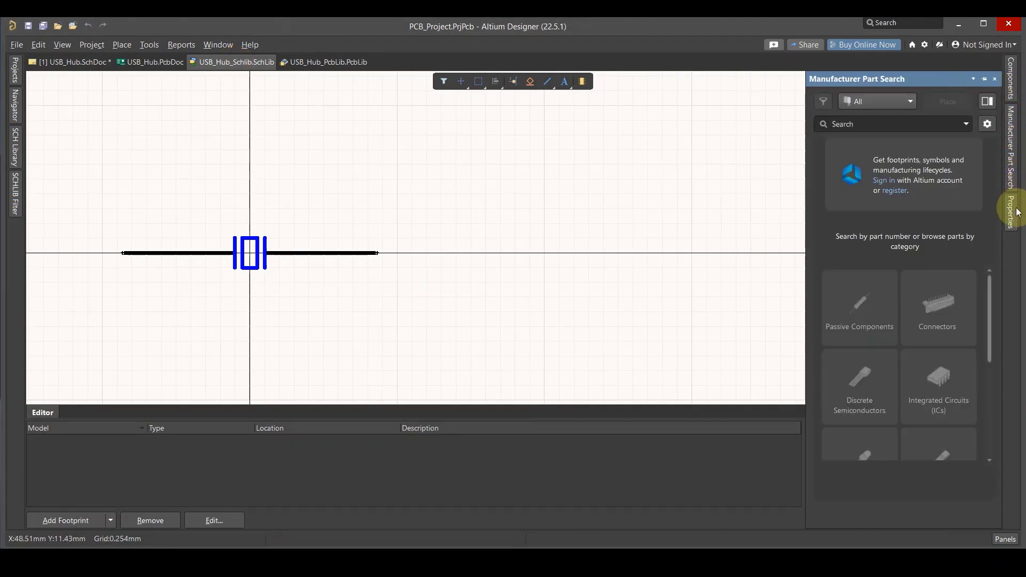
mouse_move(1011, 211)
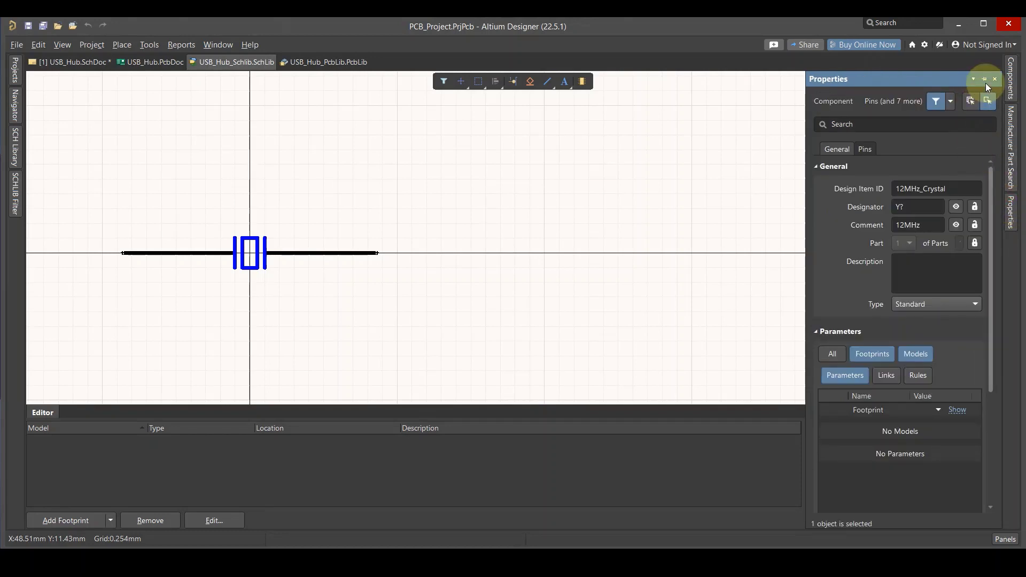
left_click(985, 79)
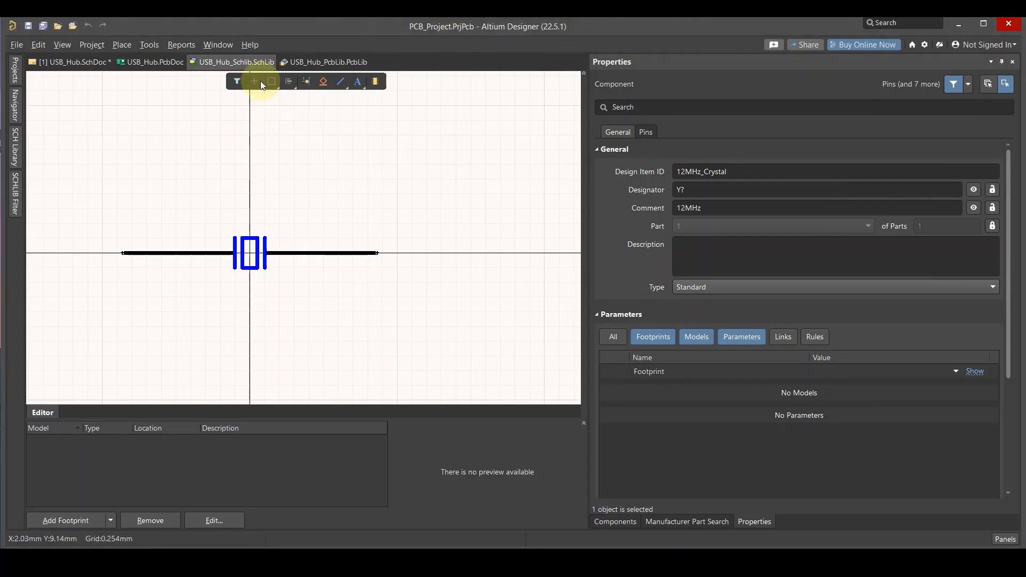
left_click(318, 60)
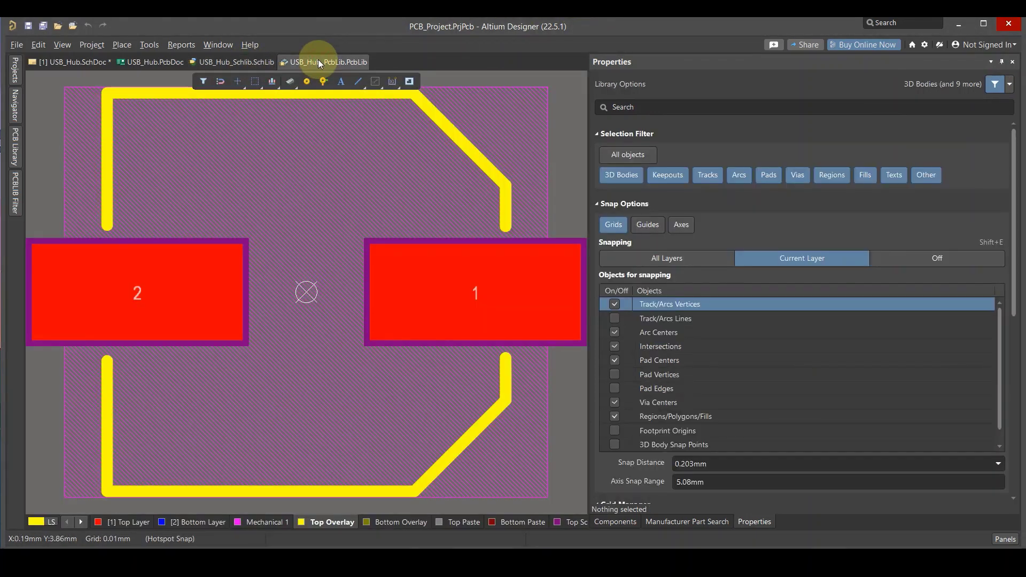
left_click(15, 151)
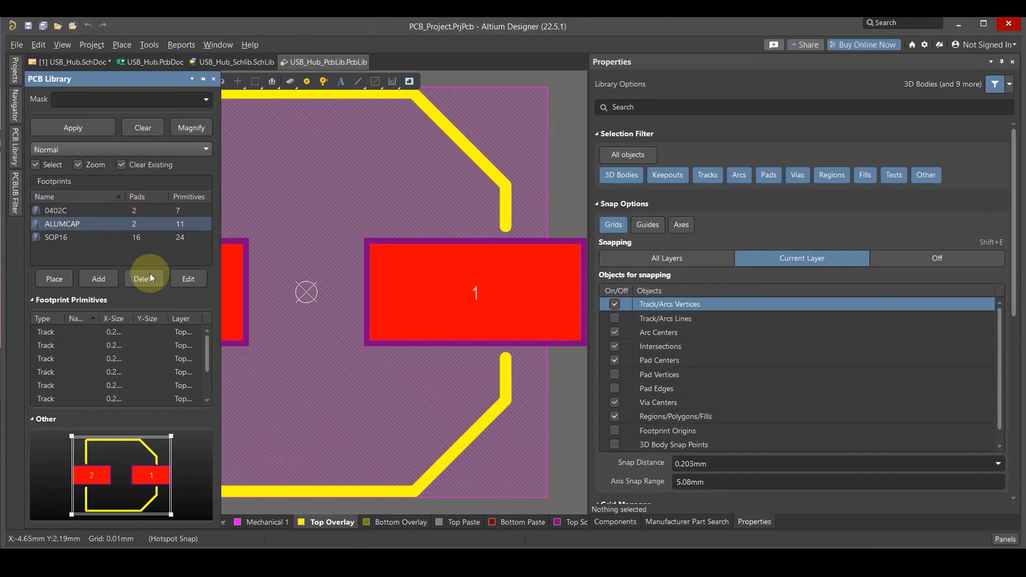
left_click(98, 278)
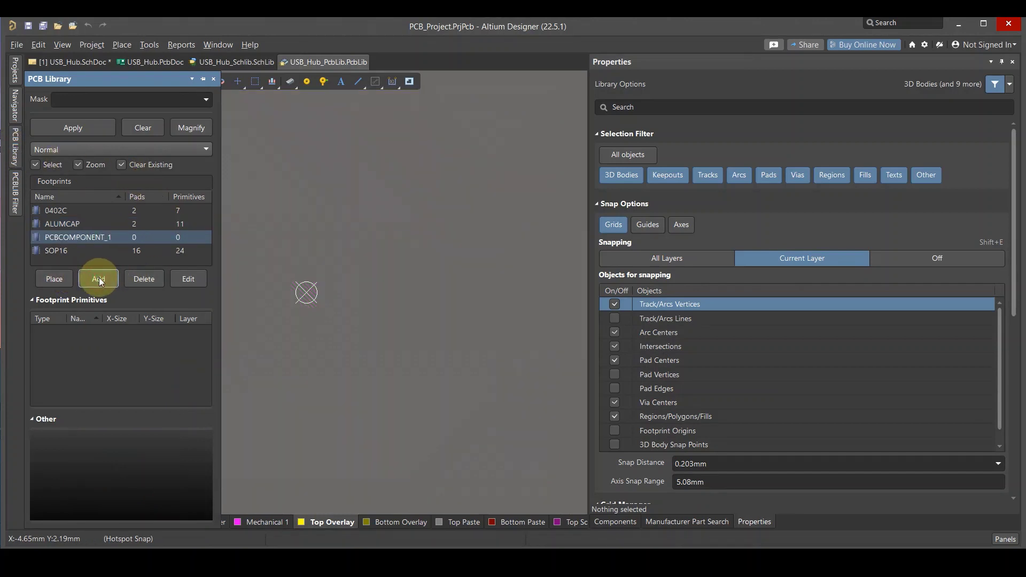
Open PCBCOMPONENT_1's properties and copy the HC-49S package name from LCSC
double_click(96, 240)
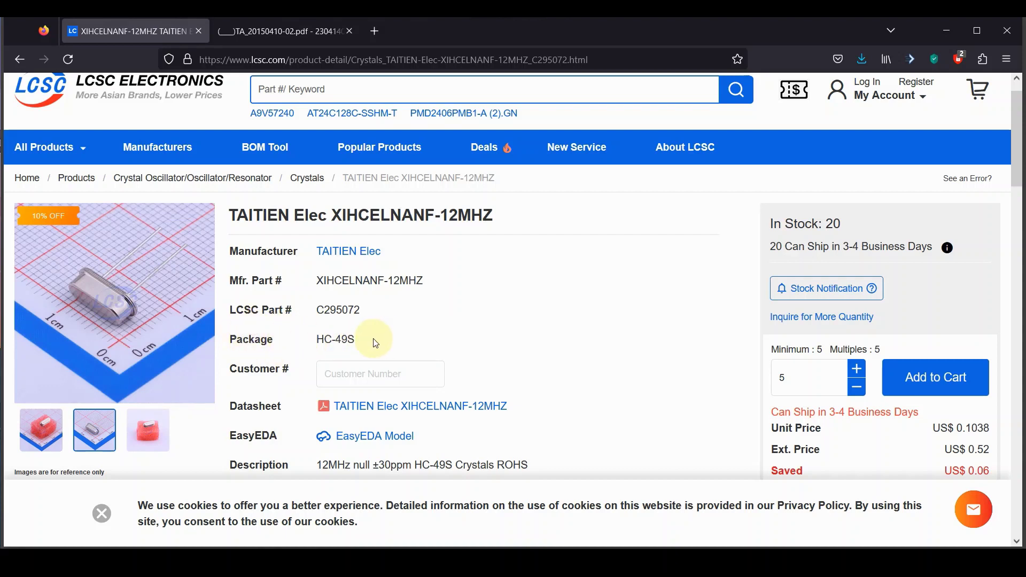
left_click_drag(316, 339, 363, 340)
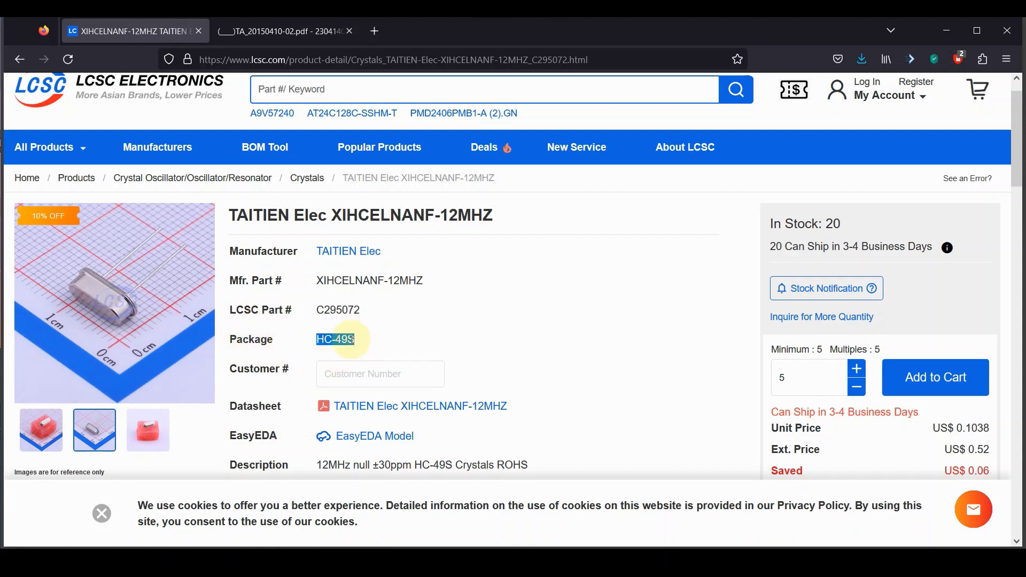
right_click(350, 339)
left_click(390, 354)
Paste 'HC-49S' into the footprint Name field and confirm the dialog
left_click(516, 327)
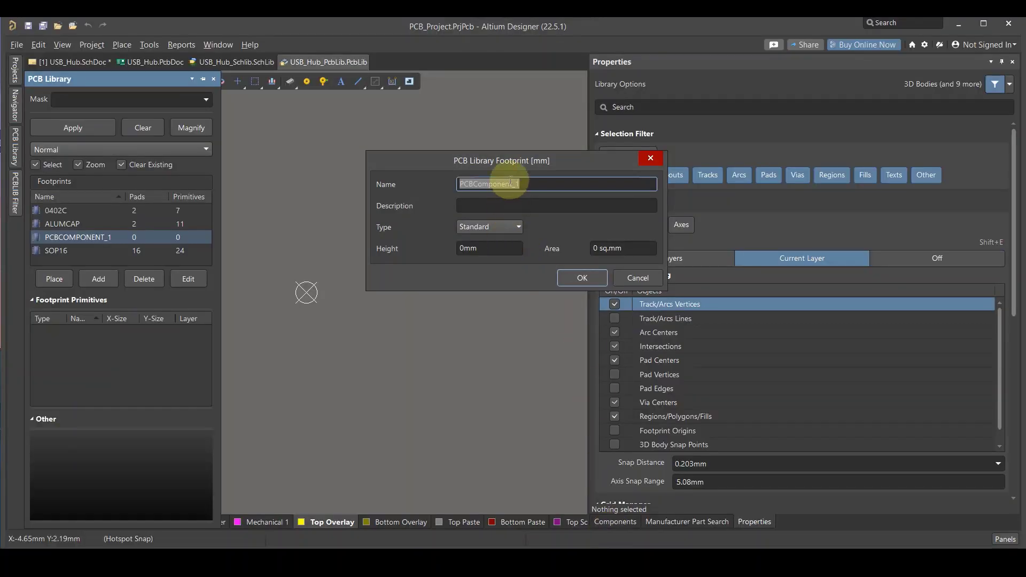
right_click(510, 184)
left_click(544, 239)
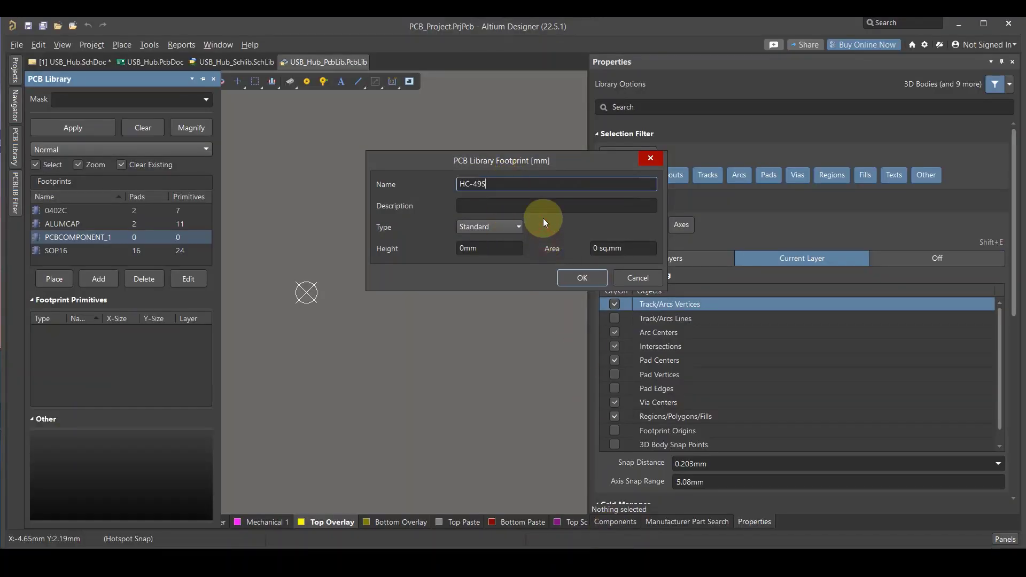
left_click(460, 186)
left_click(588, 277)
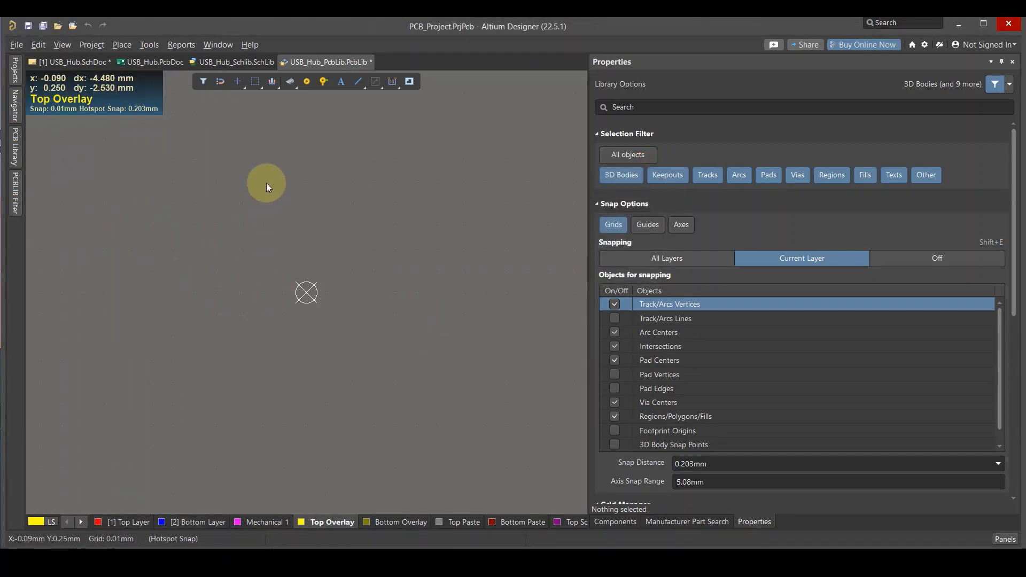
Start placing a pad, set its designator to 1 and adjust its hole size
left_click(306, 81)
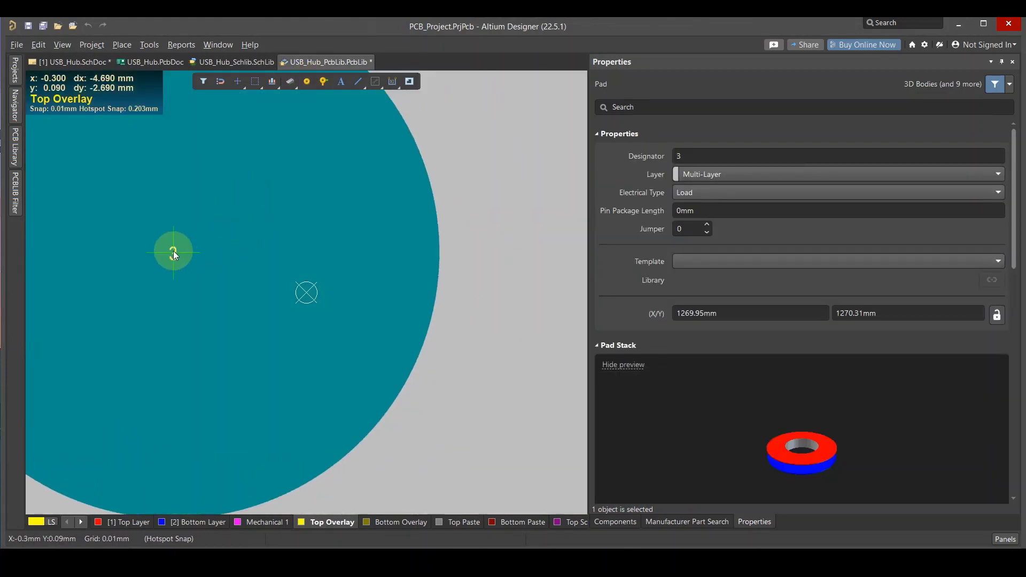
scroll(174, 254, "down", 2, "ctrl")
scroll(174, 254, "down", 2, "ctrl")
scroll(173, 255, "down", 1, "ctrl")
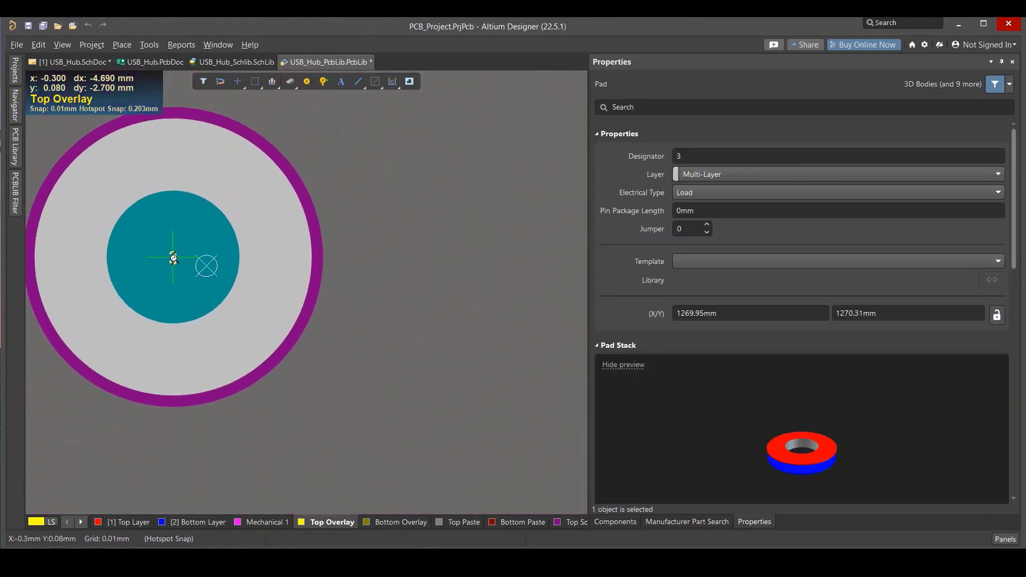
scroll(173, 257, "down", 1, "ctrl")
scroll(173, 257, "down", 2, "ctrl")
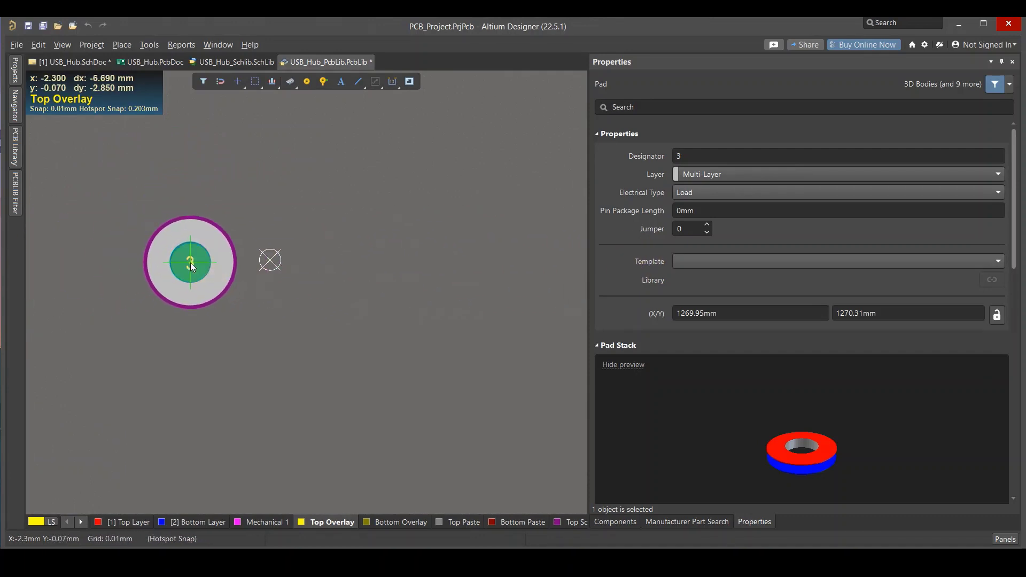
key("Tab")
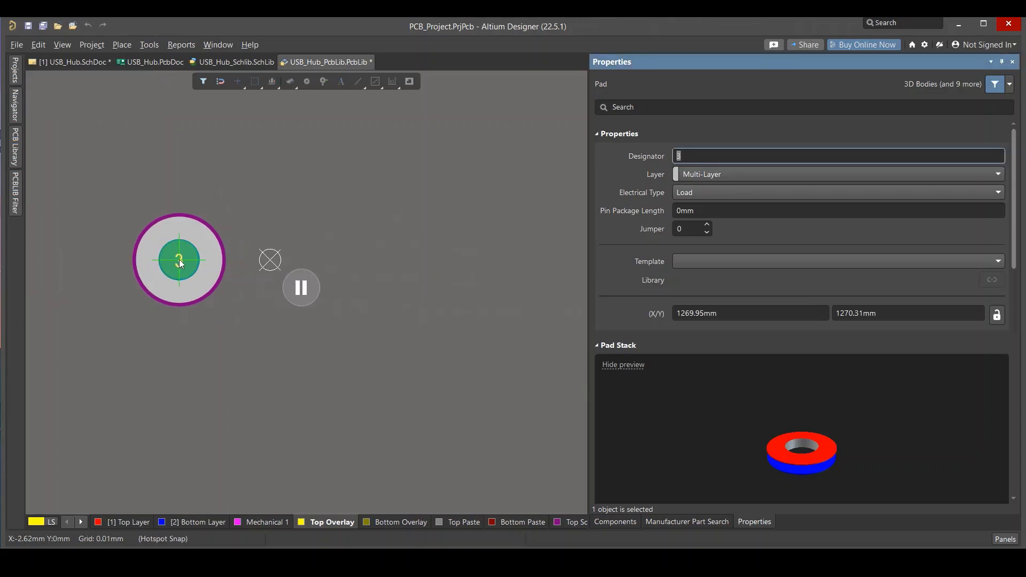
left_click(701, 156)
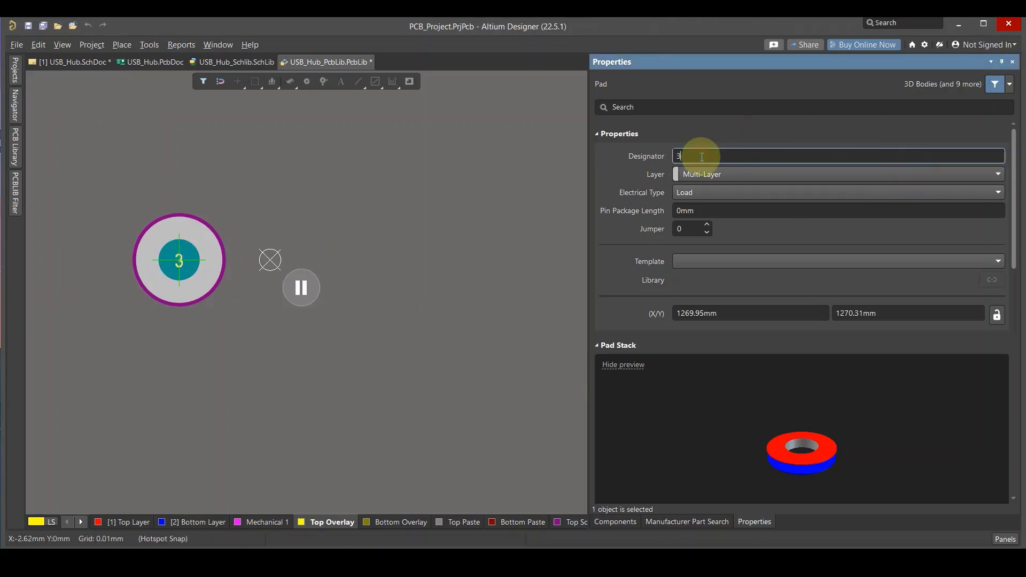
key("BackSpace")
type("1")
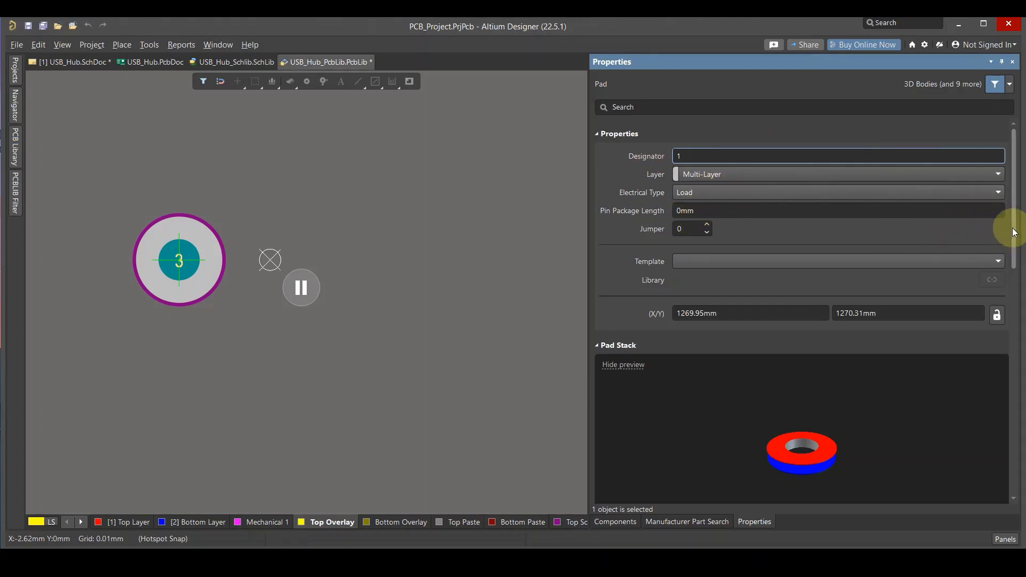
left_click_drag(1014, 233, 1011, 353)
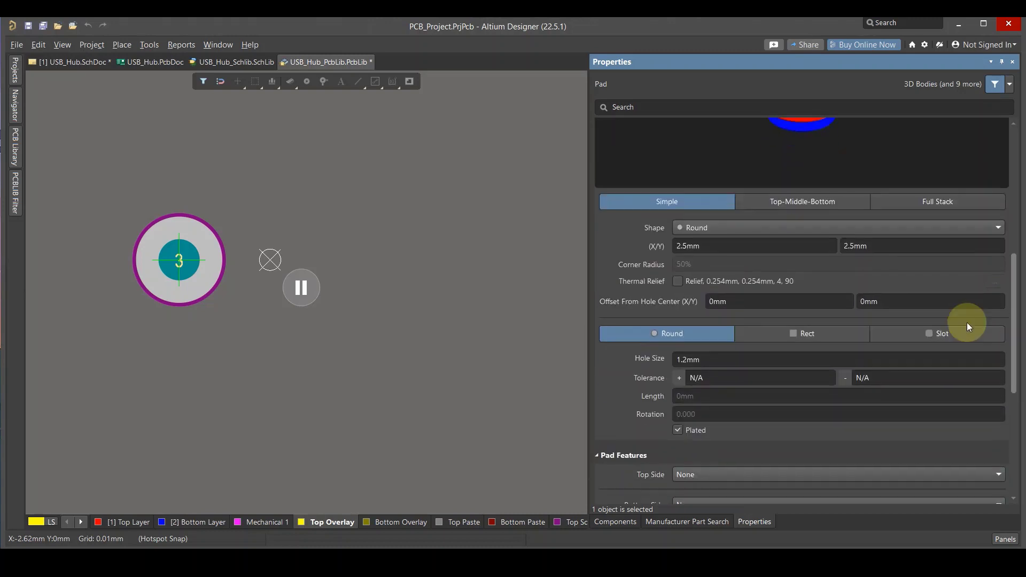
left_click(688, 360)
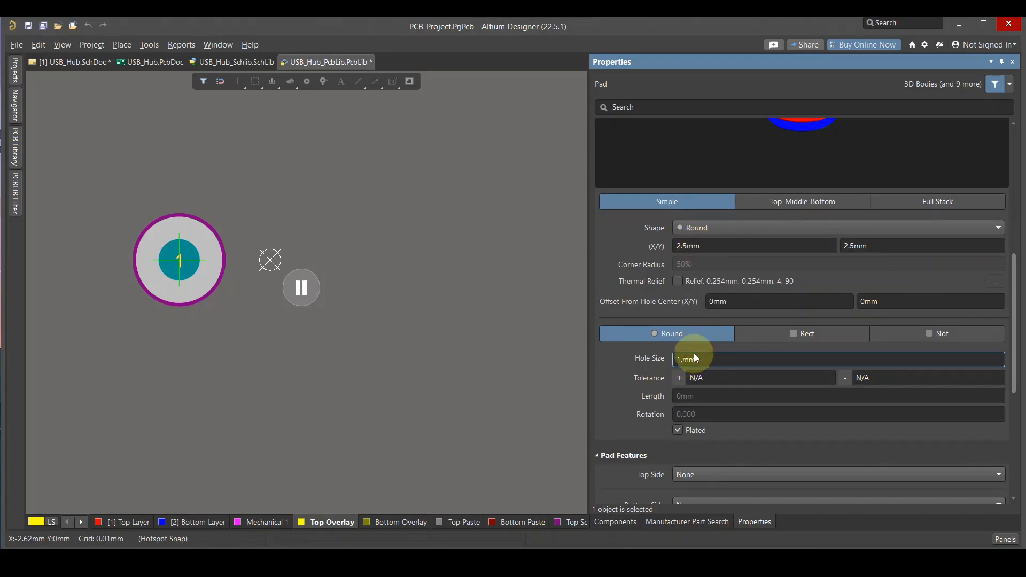
key("Left")
key("Left")
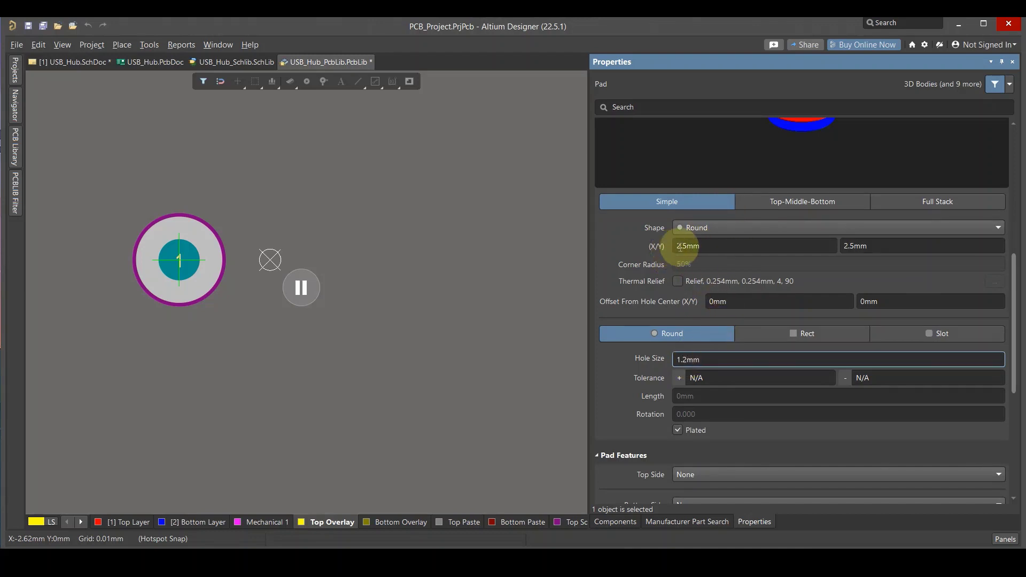
Set the pad's X and Y size to 2.4 mm
left_click(688, 246)
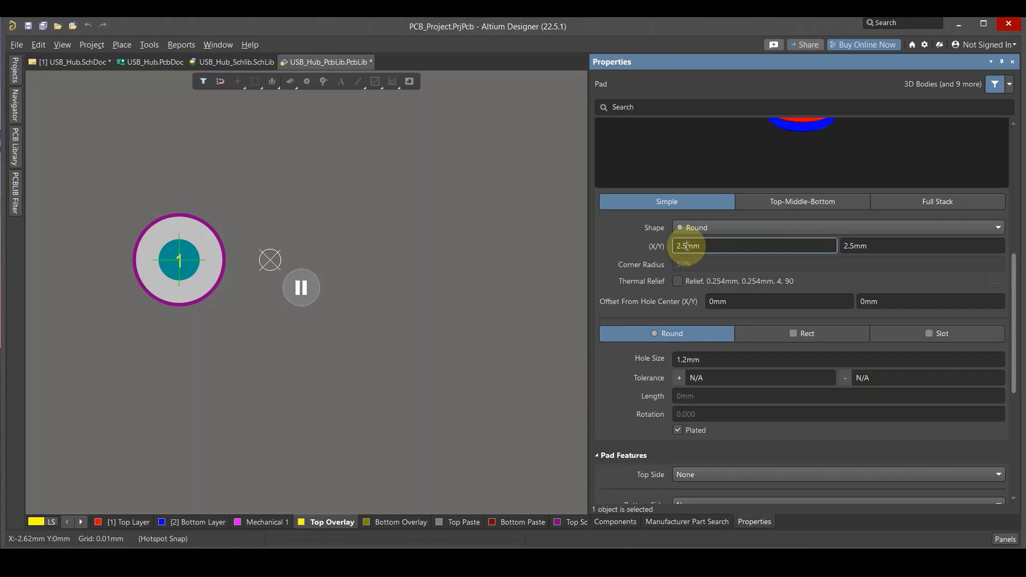
key("BackSpace")
type("4")
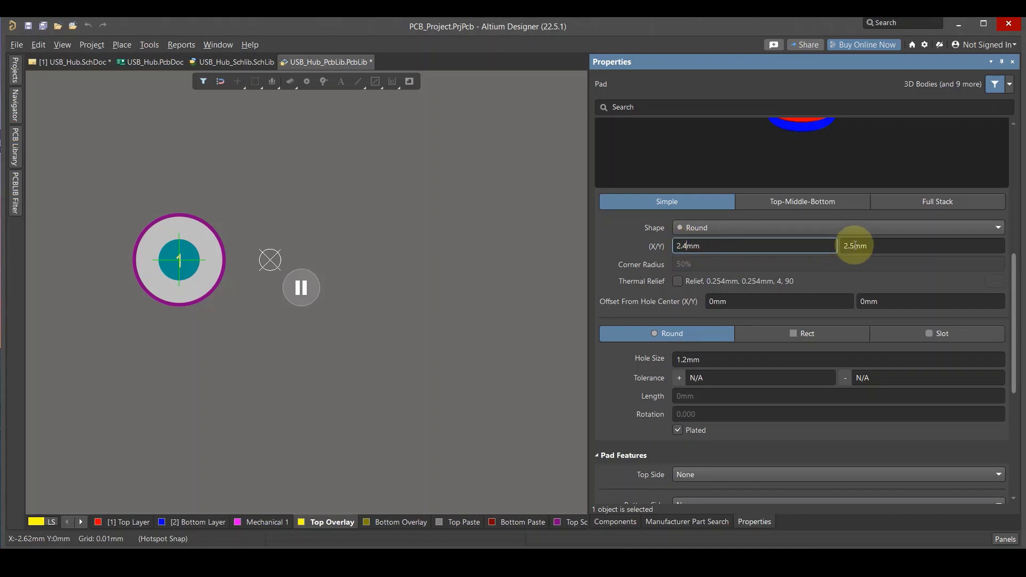
left_click(853, 246)
key("BackSpace")
type("4")
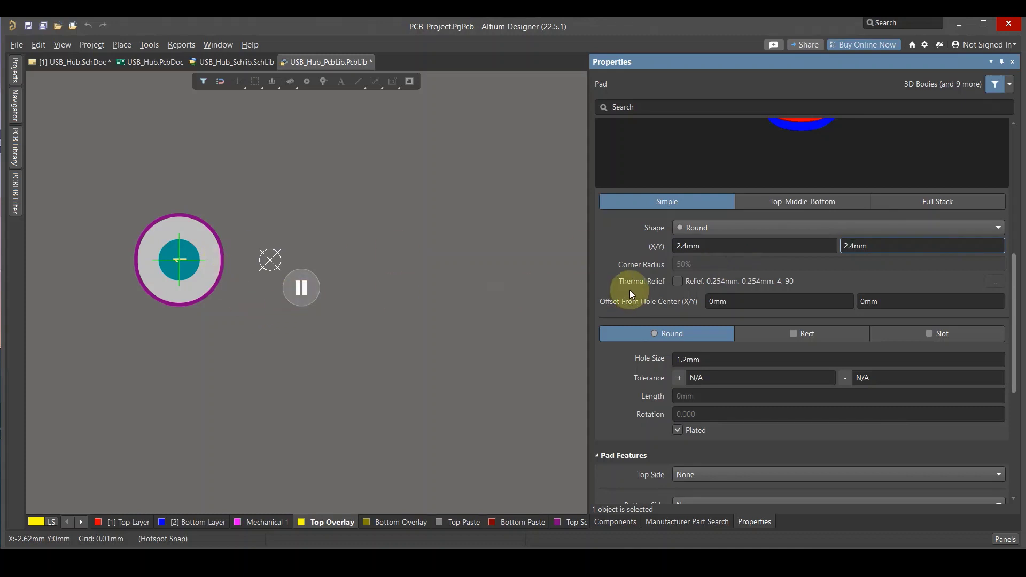
left_click(721, 245)
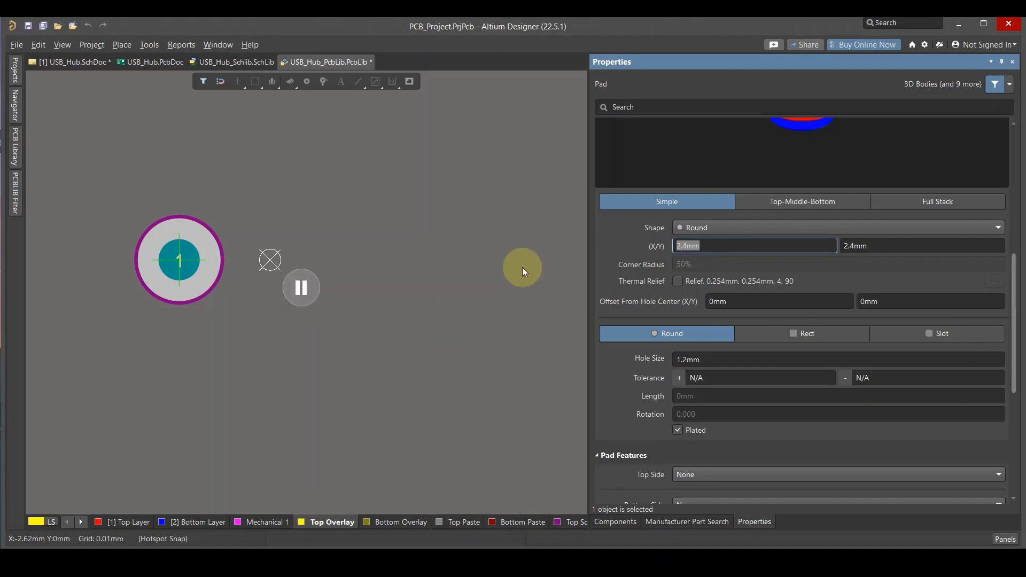
Drop pad 1 left and pad 2 right of the origin, then end pad placement
left_click_drag(200, 227, 158, 259)
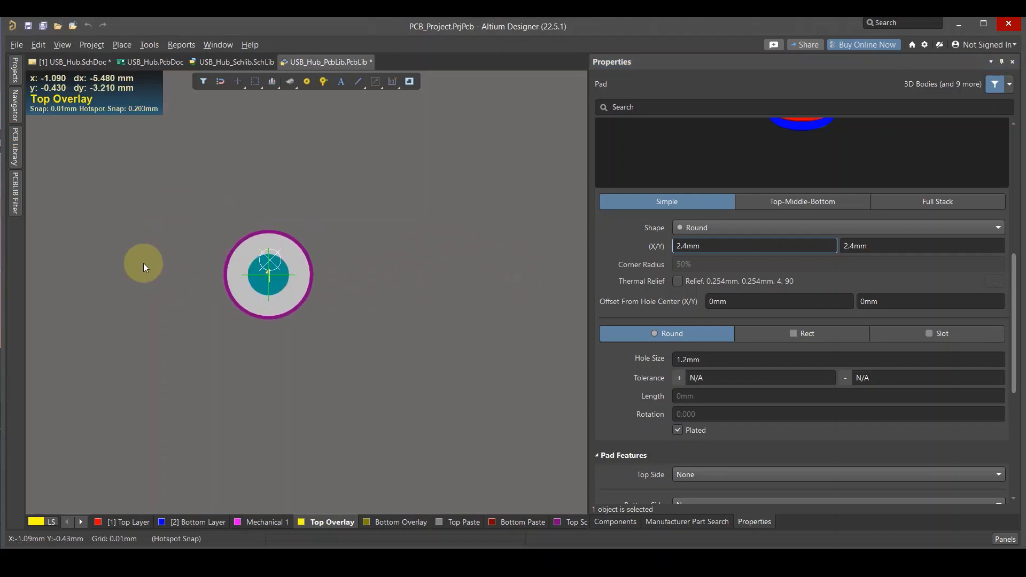
left_click(159, 258)
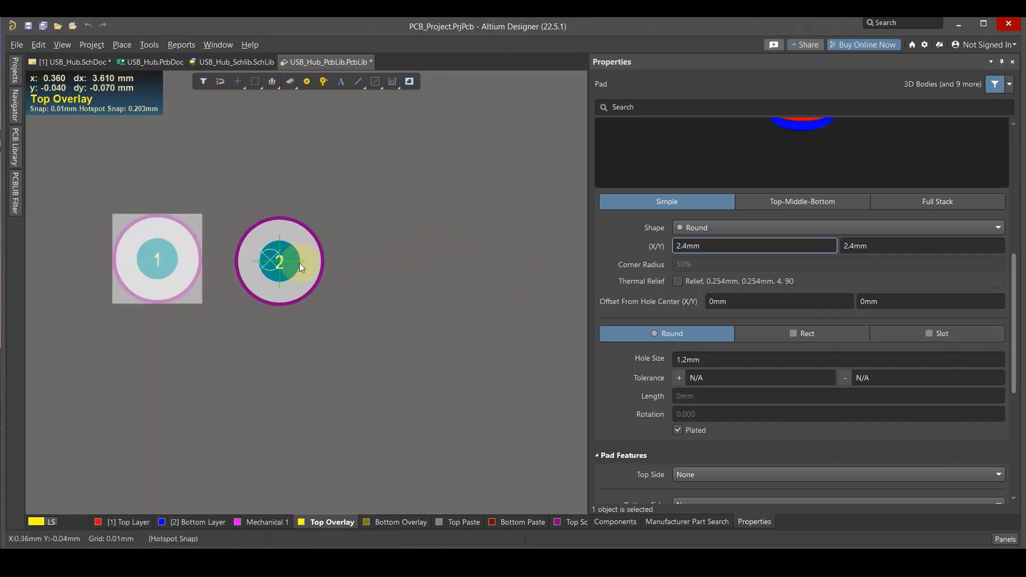
left_click(382, 263)
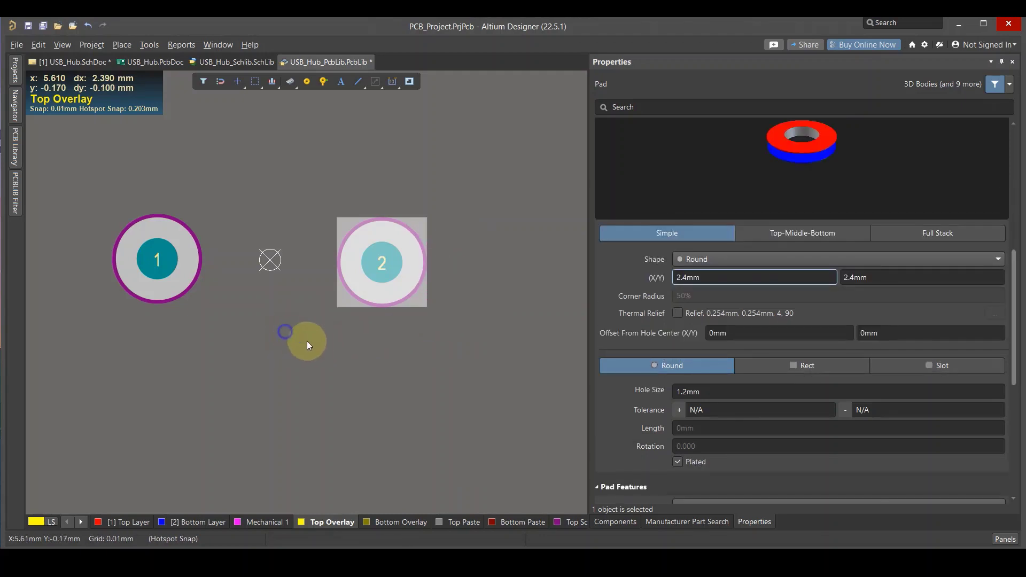
right_click(317, 345)
left_click(252, 329)
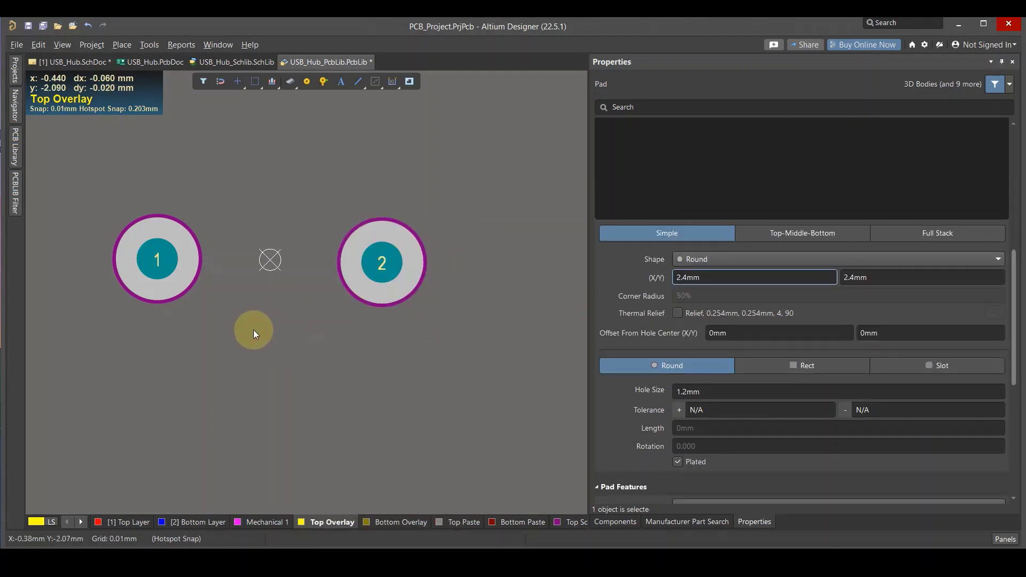
left_click_drag(241, 307, 287, 324)
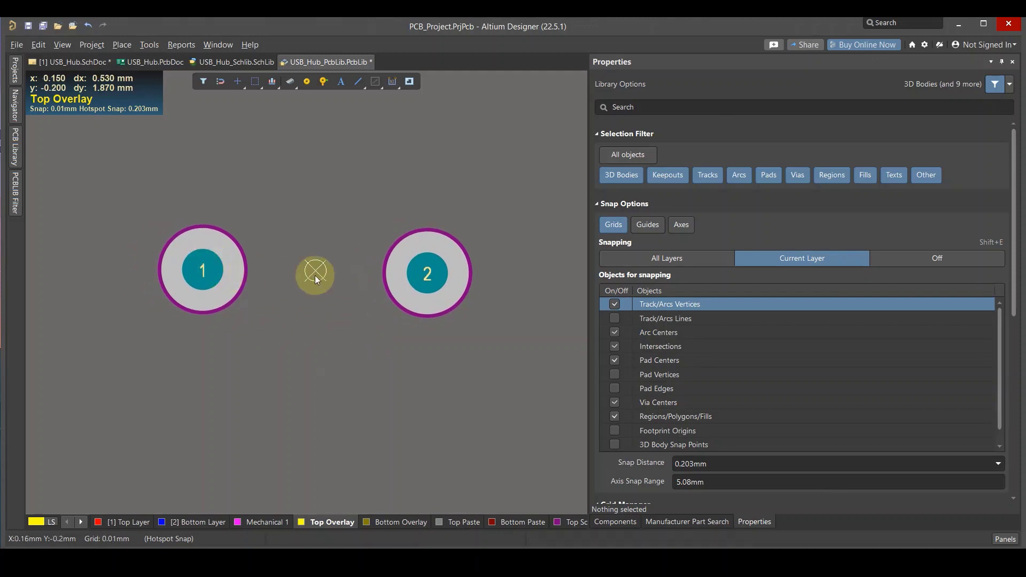
Set the Y position of pads 1 and 2 to 0 mm
left_click(239, 272)
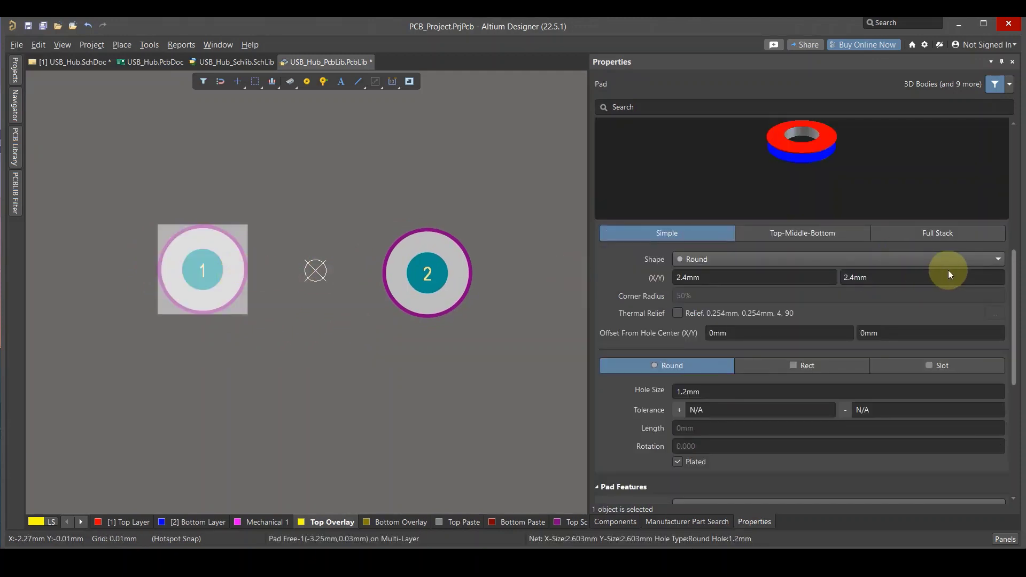
left_click_drag(1014, 257, 1011, 377)
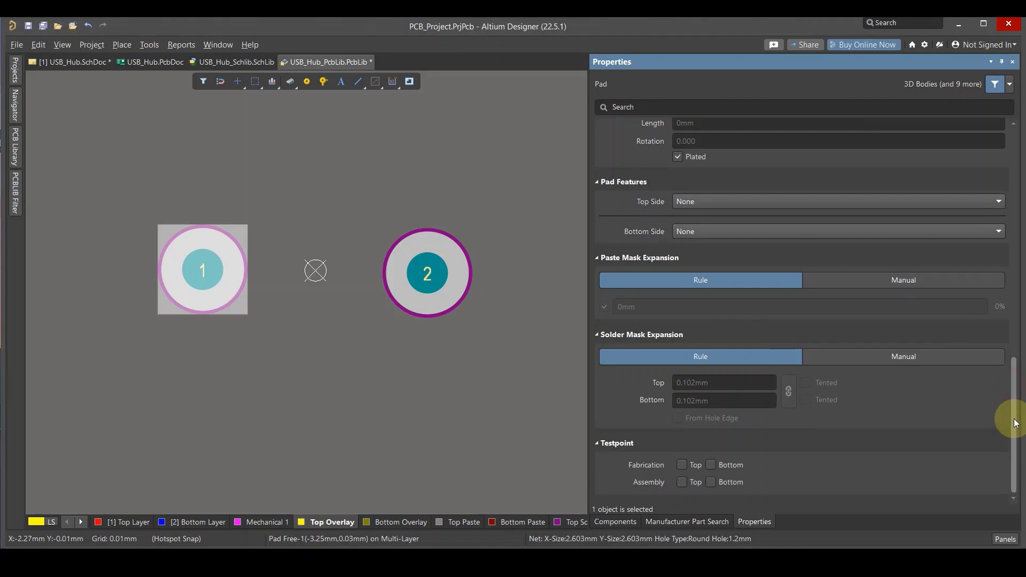
left_click_drag(1014, 419, 1018, 152)
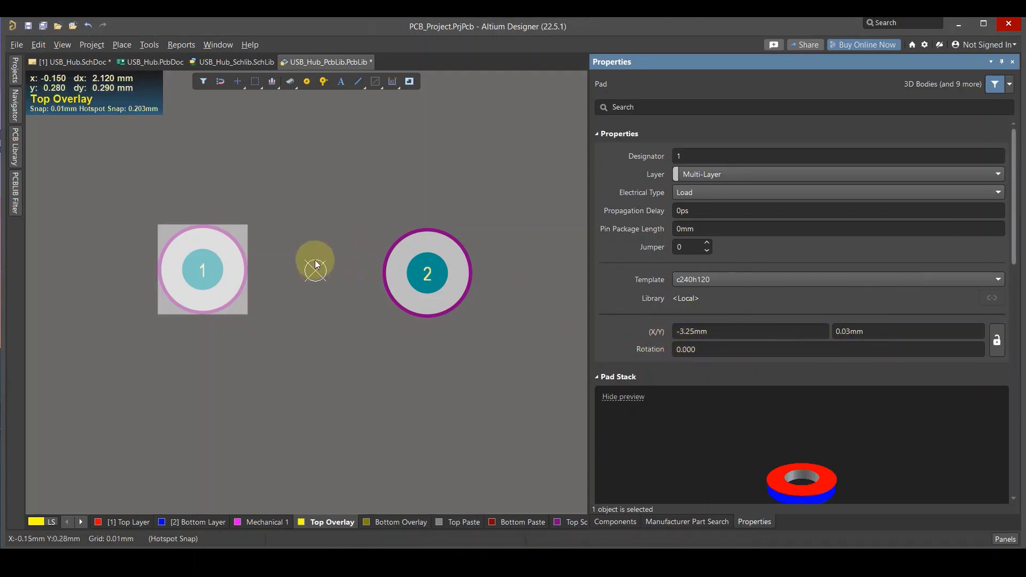
left_click_drag(849, 335, 821, 328)
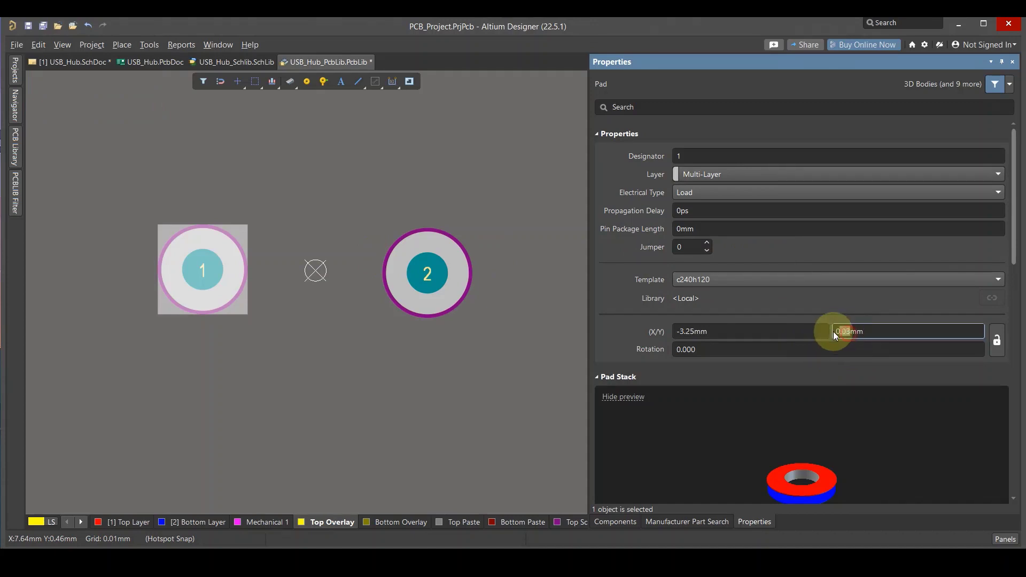
type("0")
key("Return")
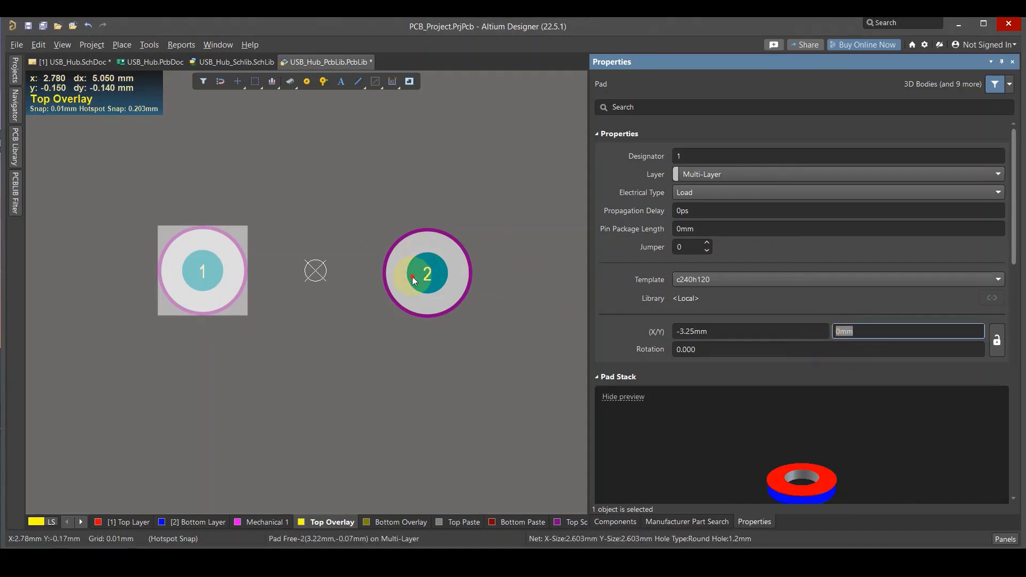
left_click(423, 275)
left_click(852, 331)
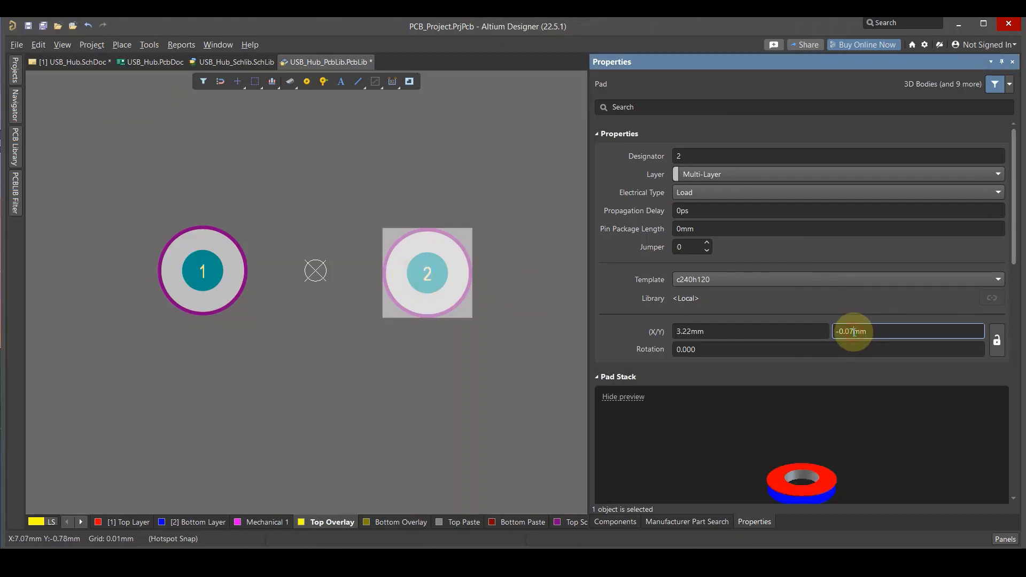
left_click_drag(852, 331, 810, 330)
type("0")
key("Return")
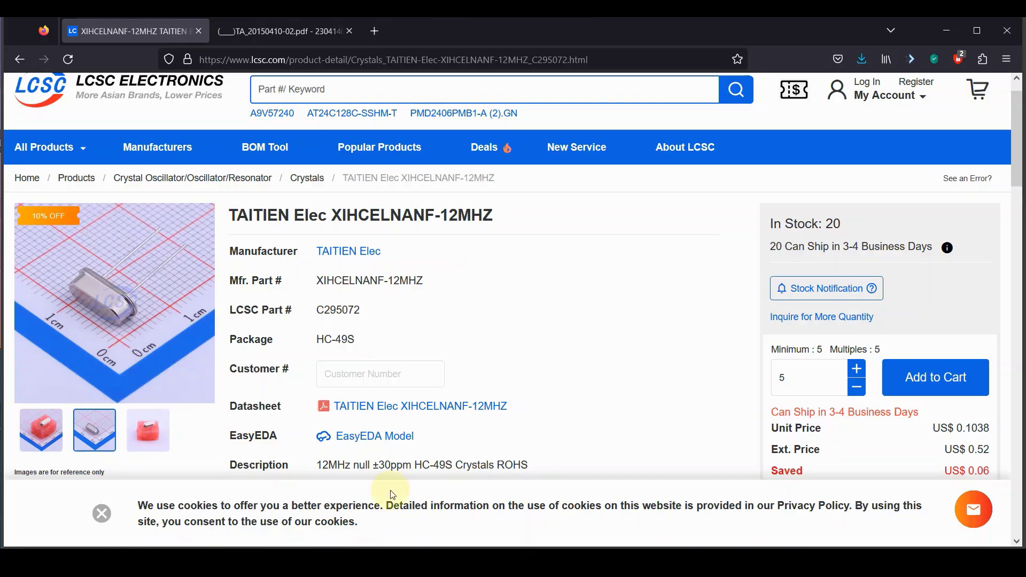
Check the pad spacing in the crystal datasheet and set pad 2's X to 2.44 mm
key("alt+Tab")
left_click(292, 32)
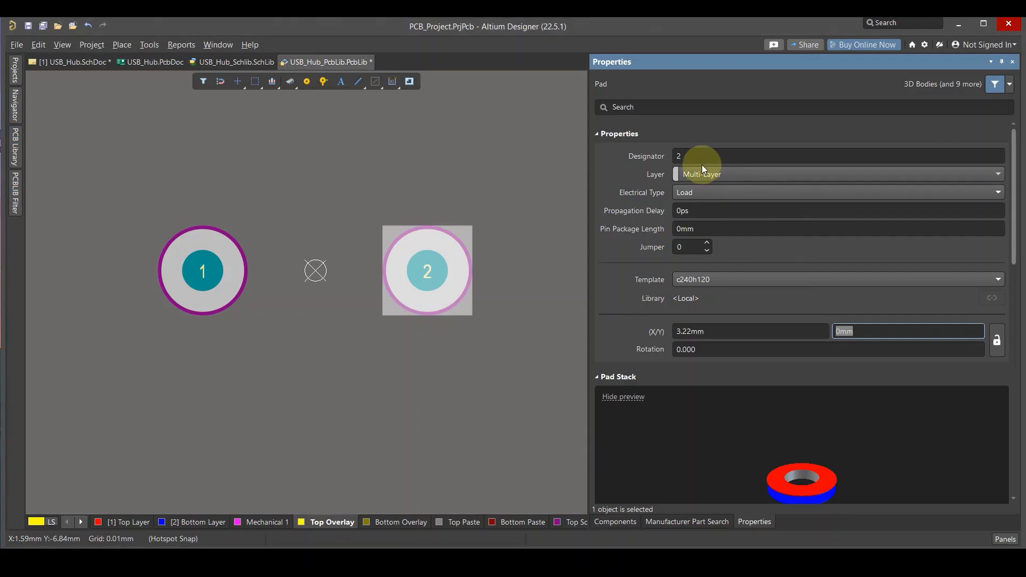
left_click(692, 332)
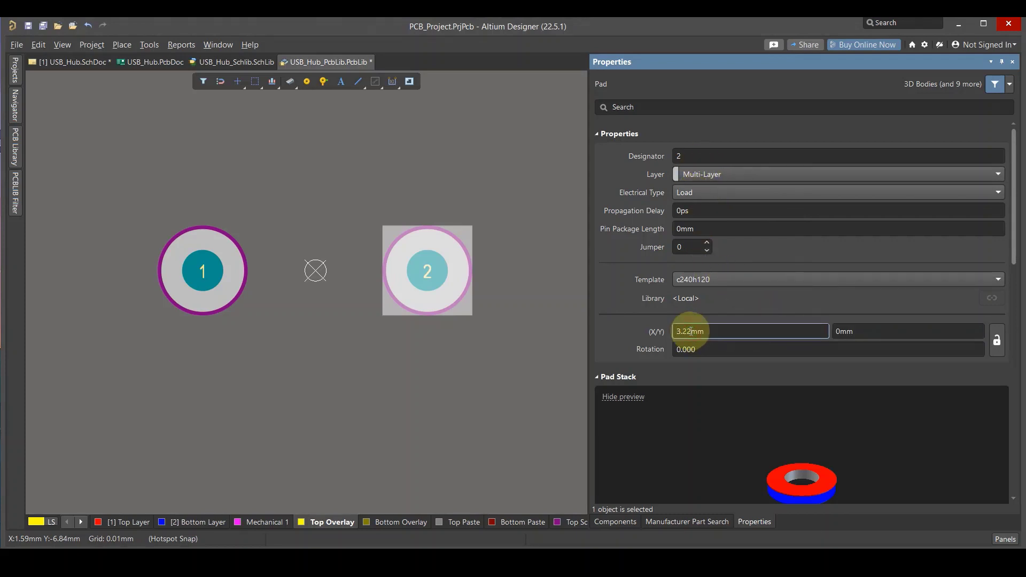
left_click_drag(690, 331, 670, 331)
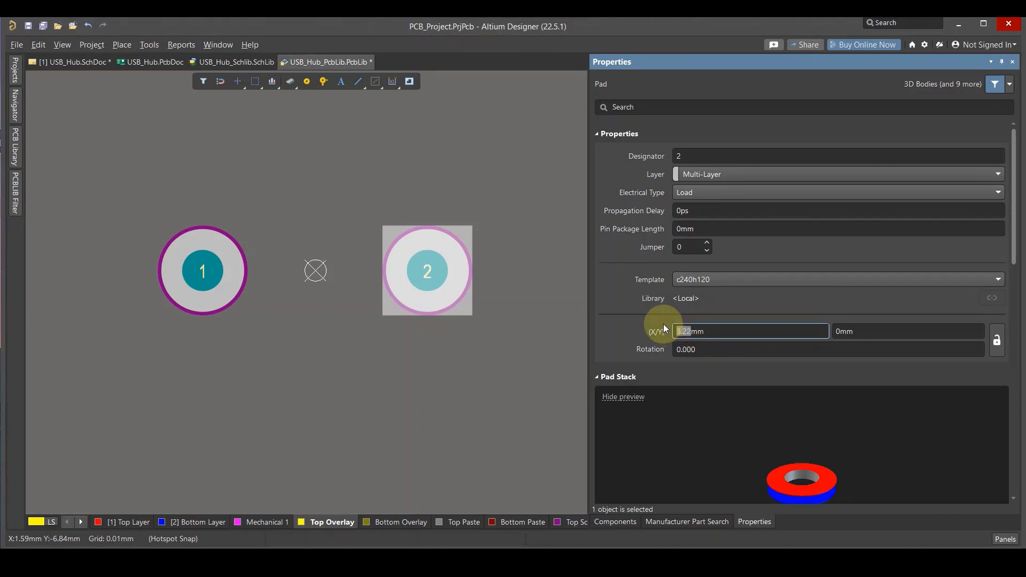
type("2")
key("Return")
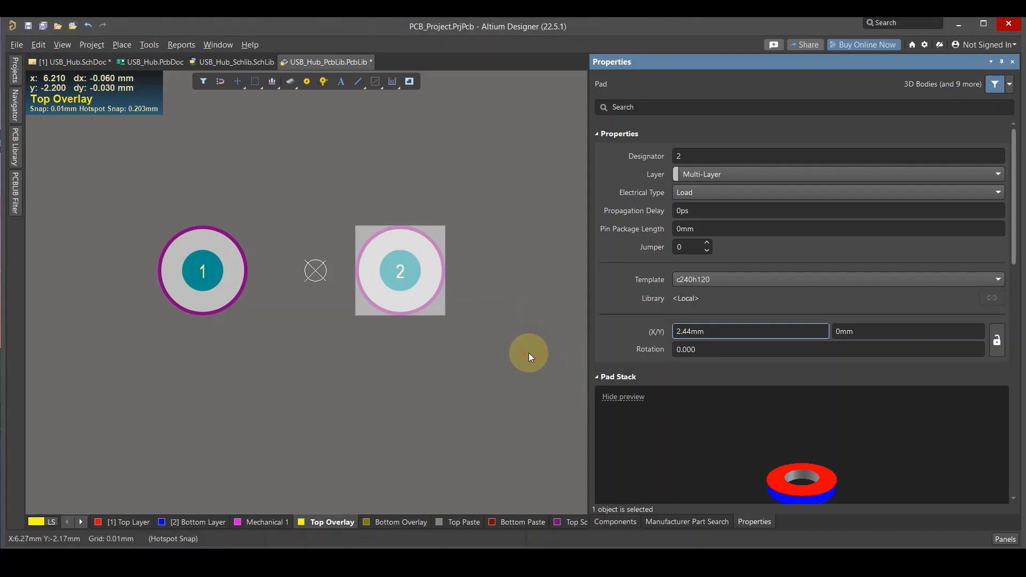
left_click(253, 304)
Set pad 1's X position to -2.44 mm
left_click(225, 285)
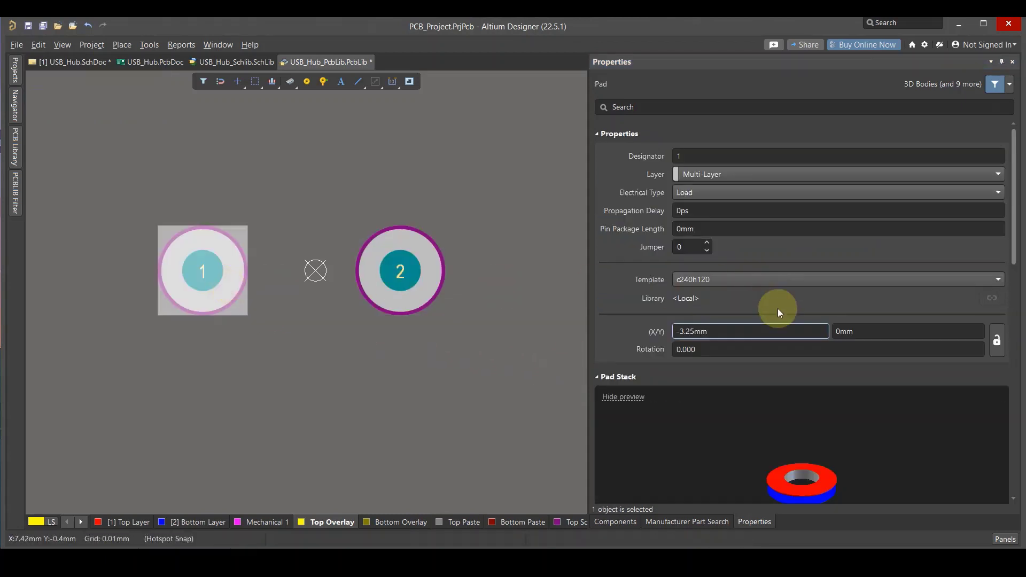
left_click(691, 332)
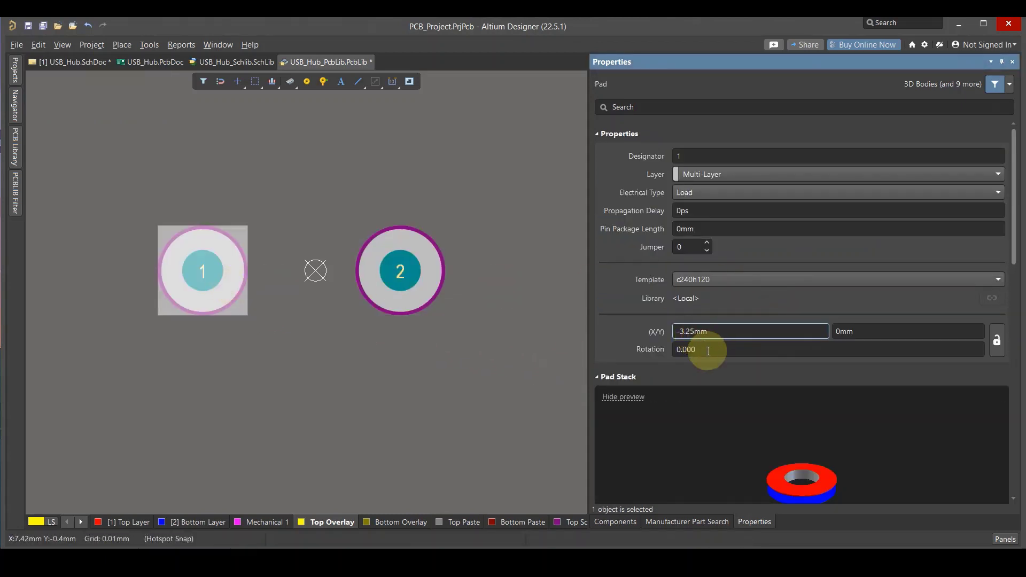
key("BackSpace")
key("BackSpace")
key("BackSpace")
key("BackSpace")
type("2.44")
key("Return")
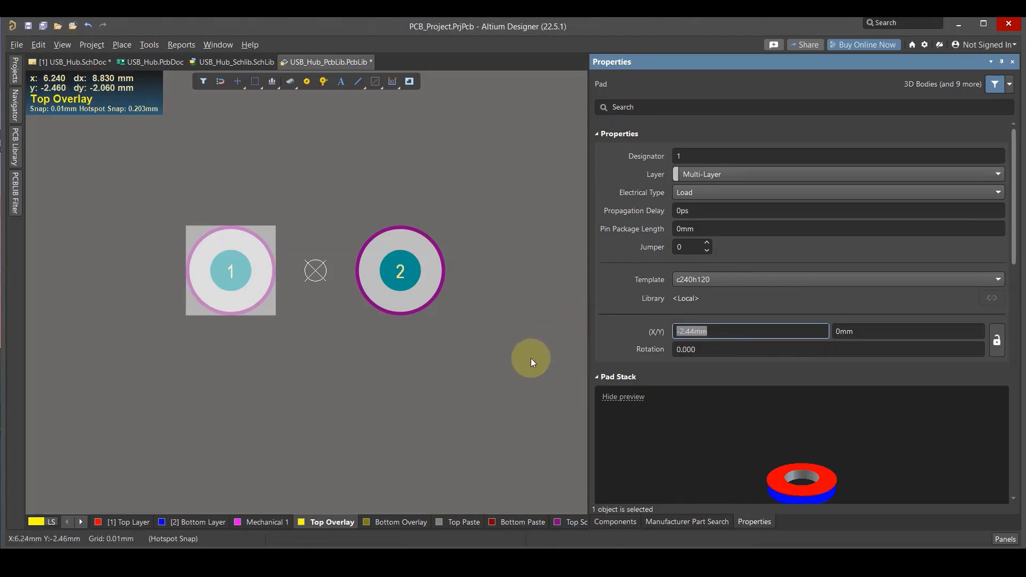
left_click(532, 359)
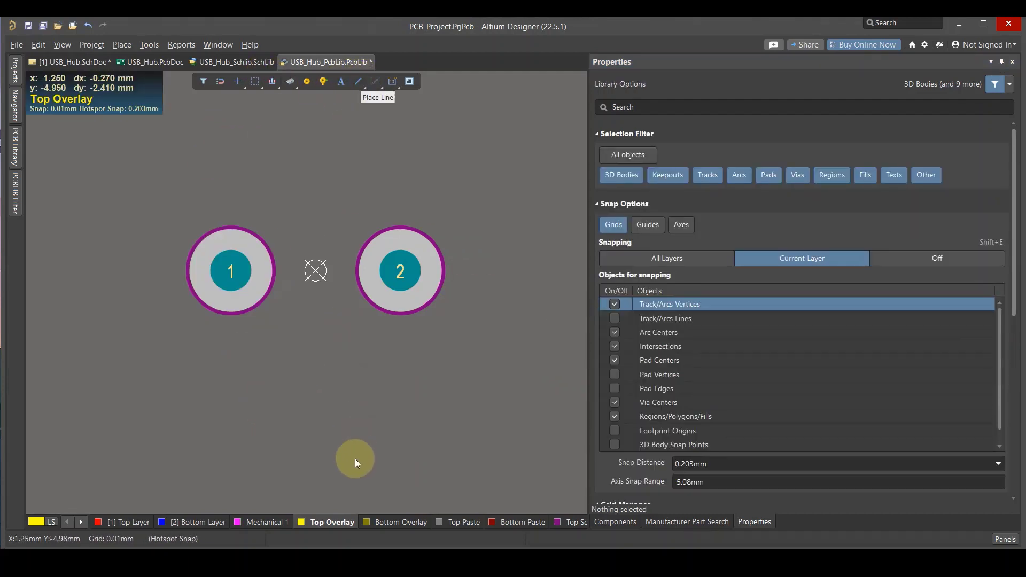
Draw horizontal silkscreen lines above and below the two pads
left_click(358, 83)
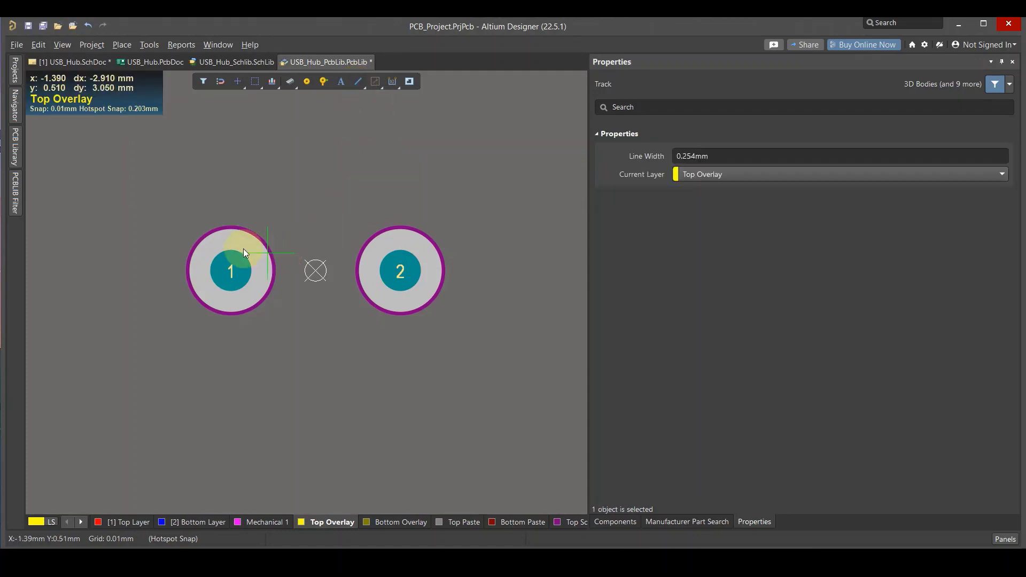
left_click(188, 212)
left_click(430, 211)
right_click(456, 210)
right_click(497, 183)
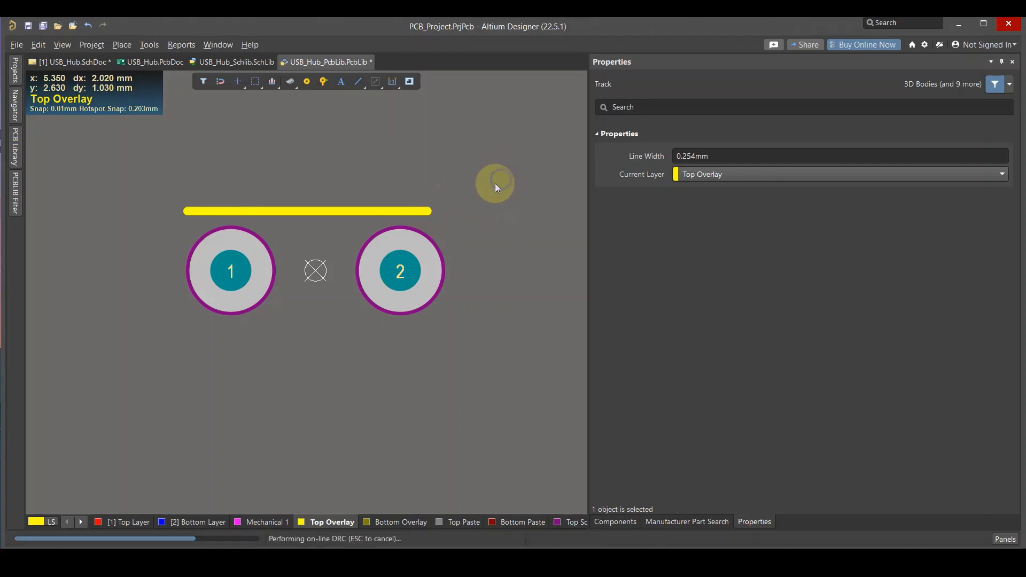
left_click(190, 332)
left_click(432, 331)
right_click(513, 257)
Add short vertical silkscreen lines at the right and left ends, then exit
left_click(479, 233)
left_click(509, 326)
right_click(477, 320)
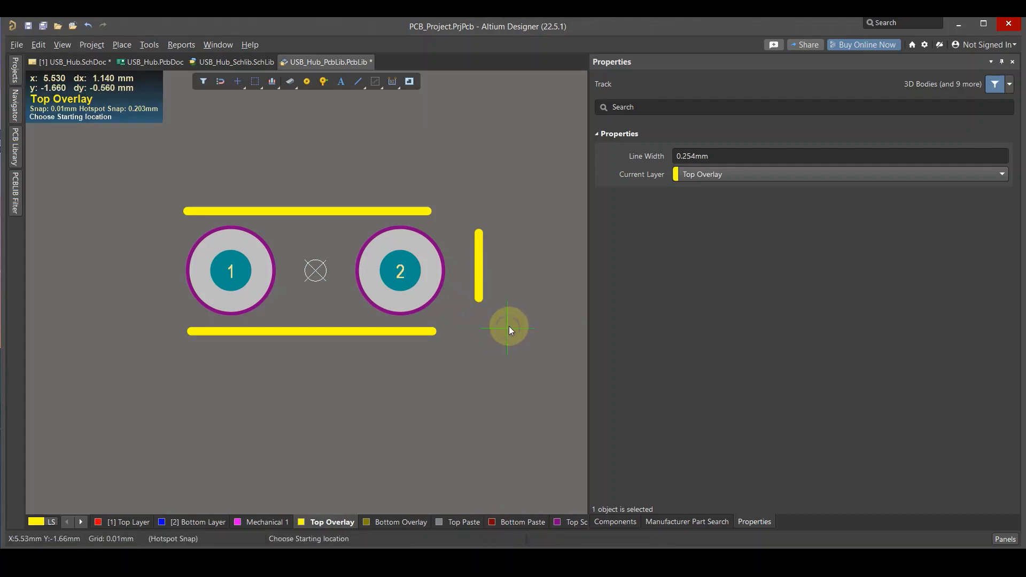
left_click(132, 232)
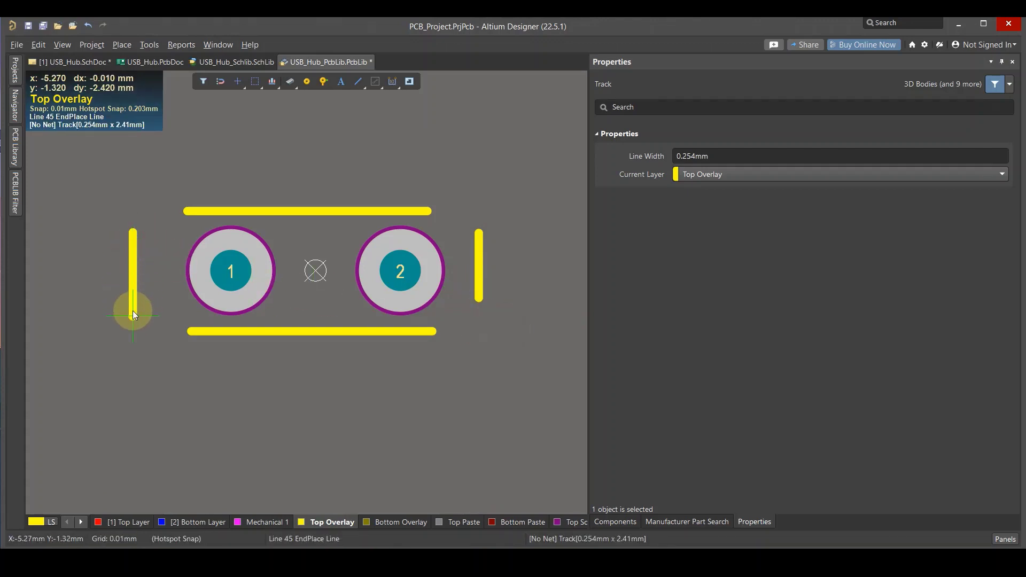
left_click(133, 305)
right_click(153, 218)
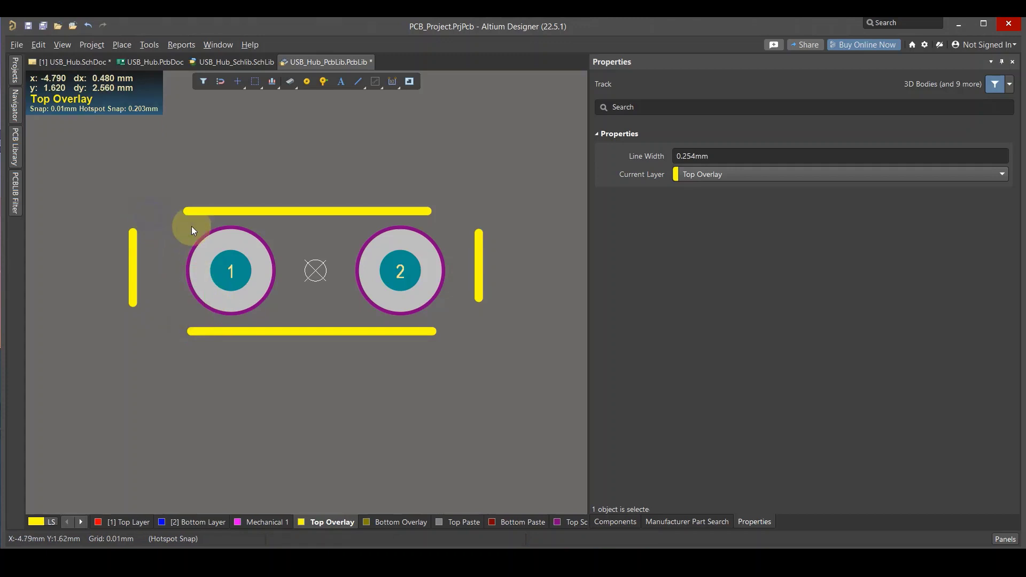
right_click(211, 234)
left_click(330, 201)
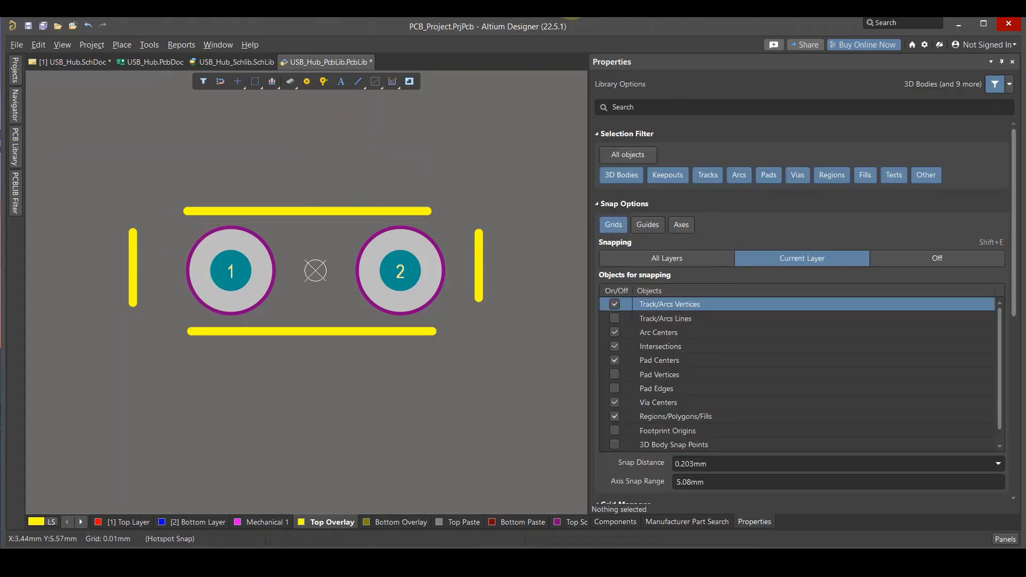
Check the datasheet and set the top line's start and end Y to 2.25 mm
left_click(405, 211)
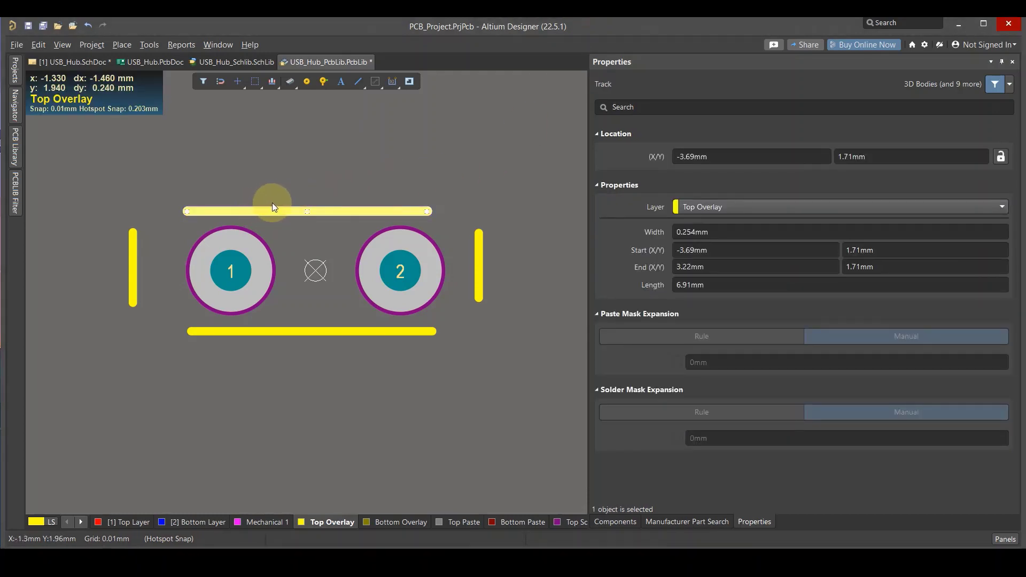
key("alt+Tab")
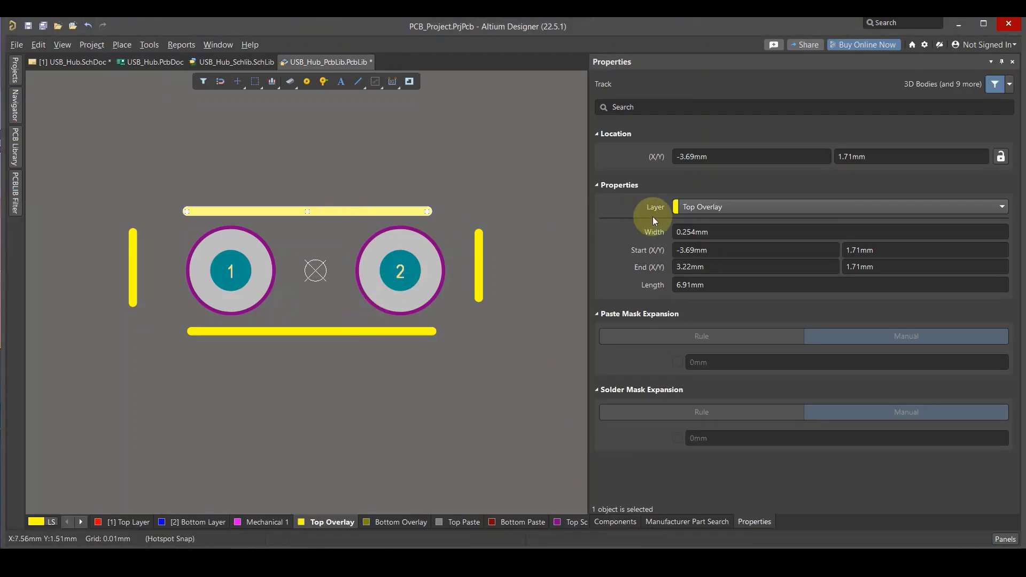
left_click(859, 250)
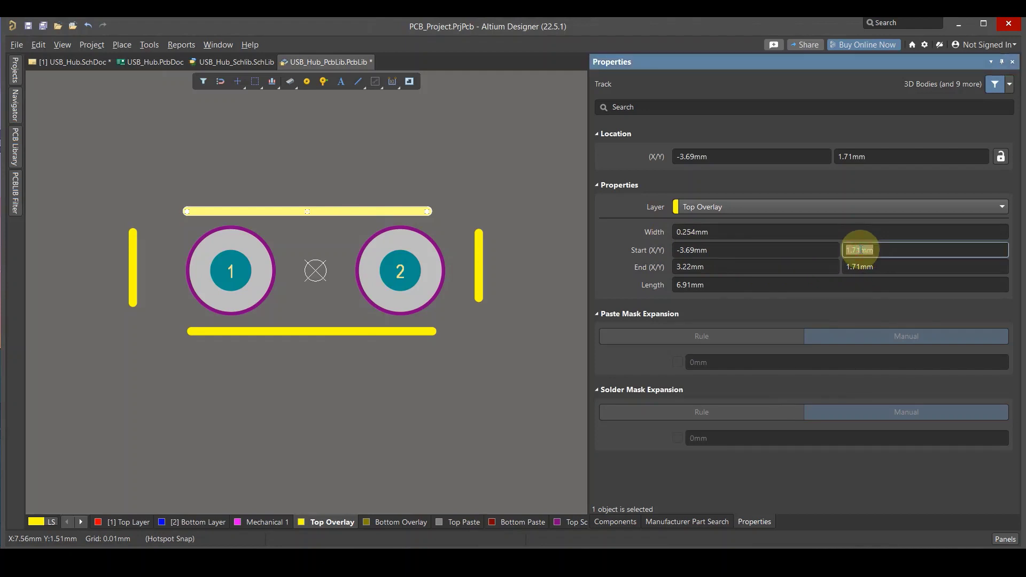
left_click_drag(860, 249, 839, 254)
type("2.25")
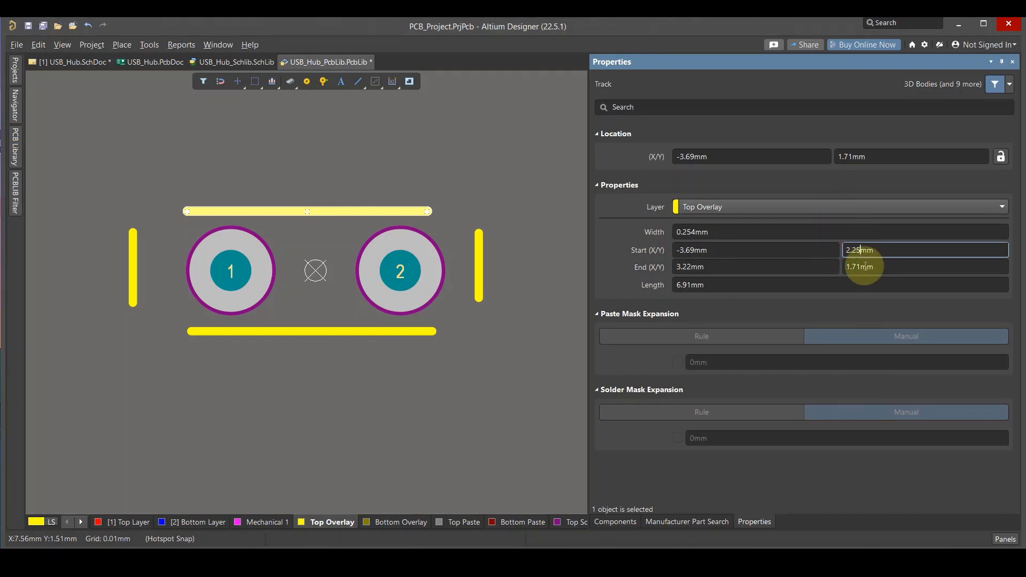
left_click(857, 267)
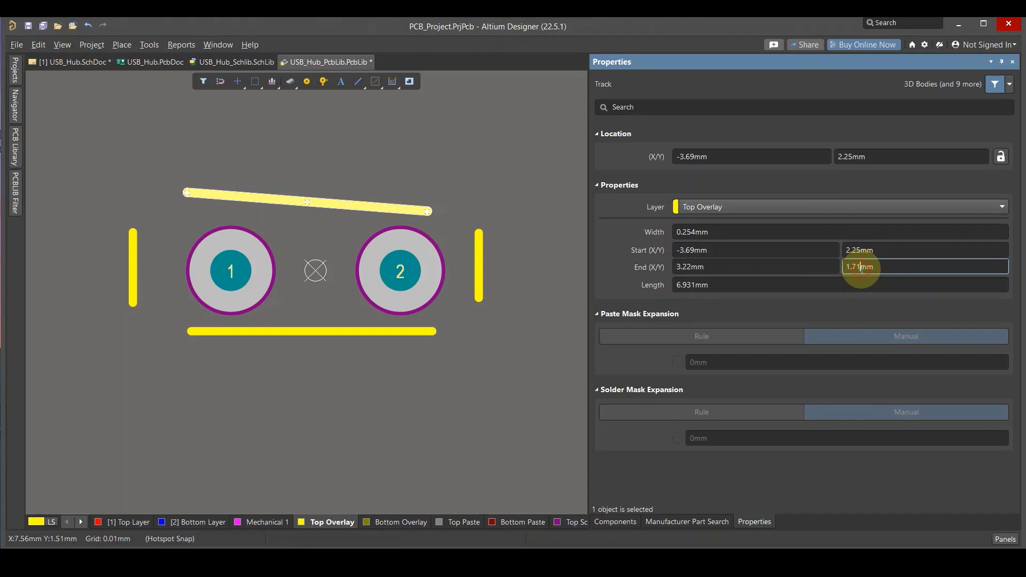
left_click_drag(862, 267, 837, 269)
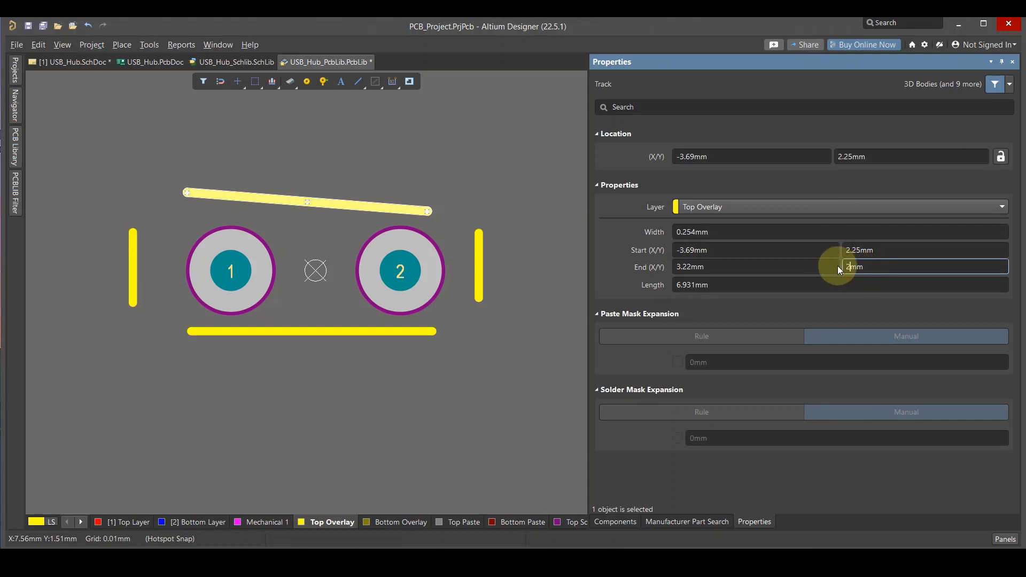
type("2.25")
key("Return")
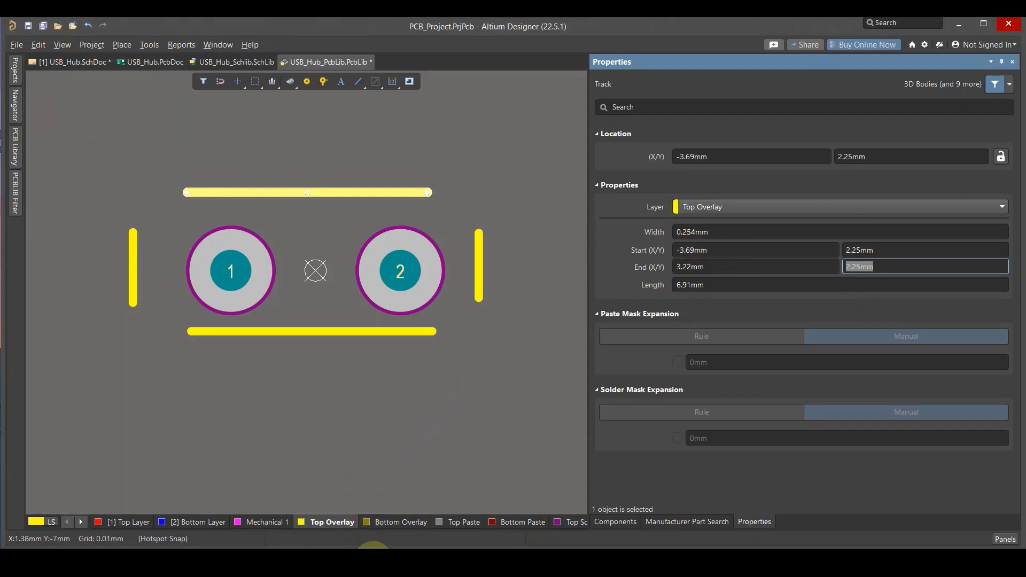
Stretch the top silkscreen line from X -5.4 mm to 5.4 mm
left_click(368, 561)
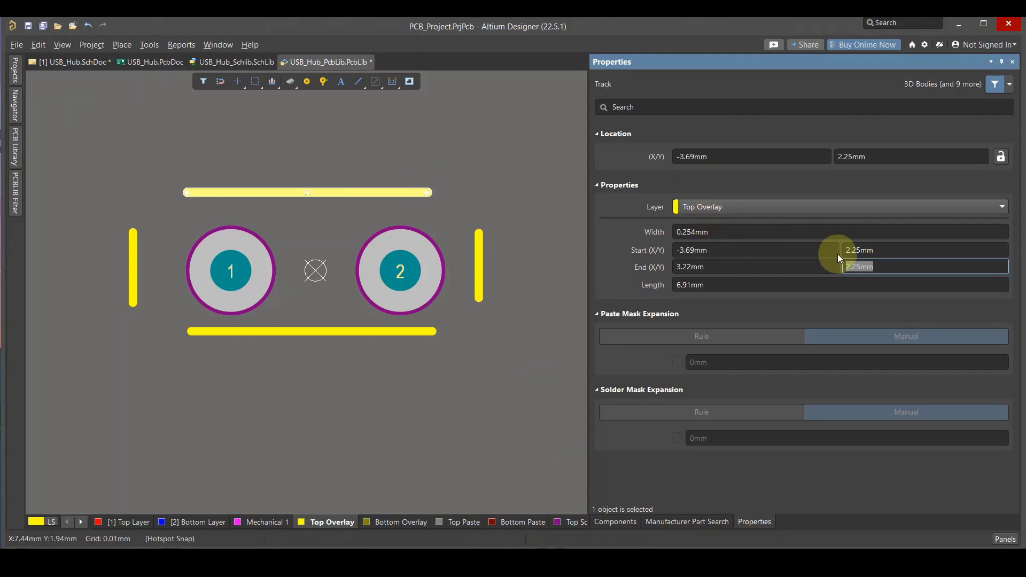
left_click(691, 250)
type("-5.4")
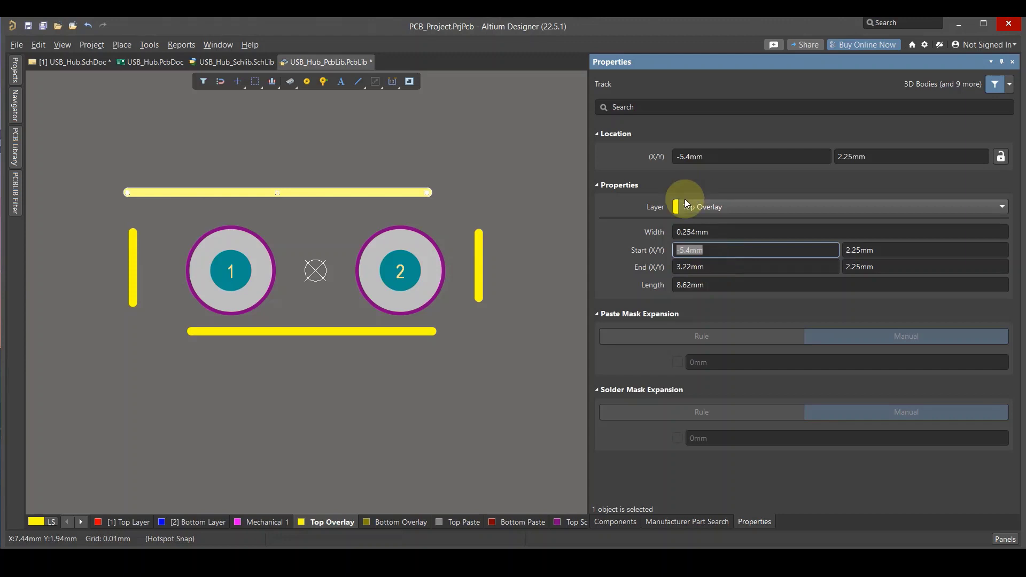
left_click(688, 266)
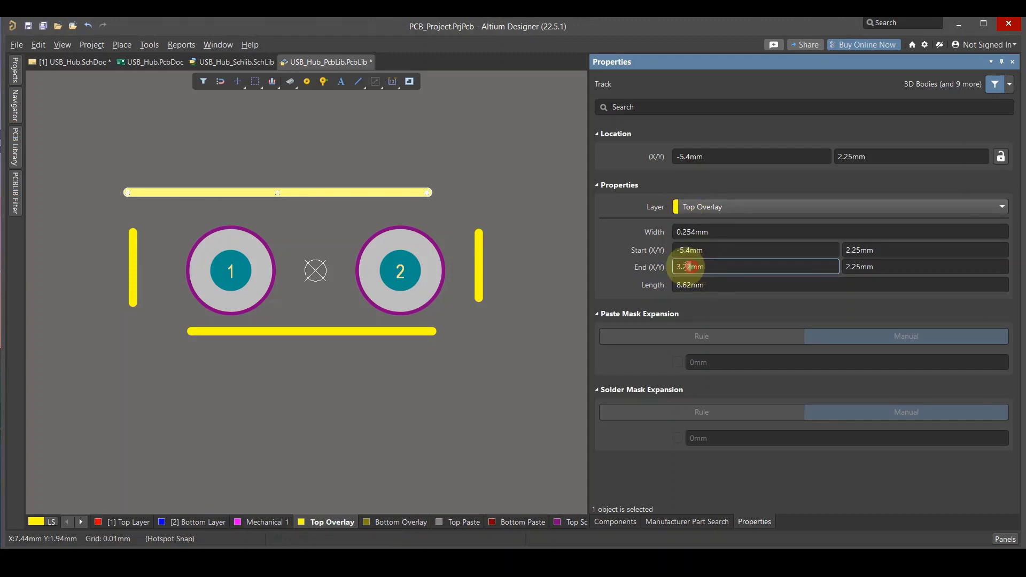
left_click_drag(683, 266, 669, 266)
type("5.4")
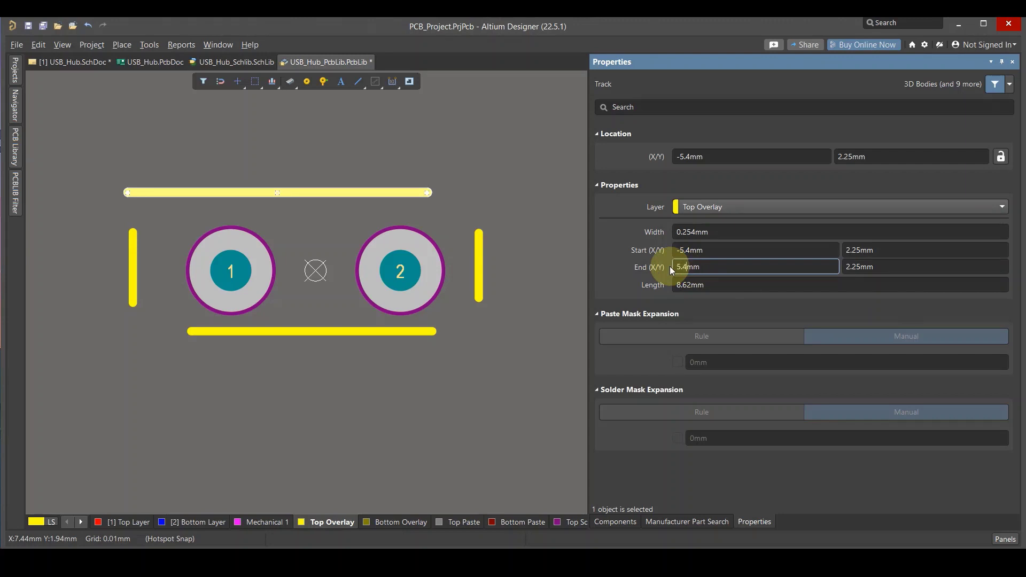
key("Return")
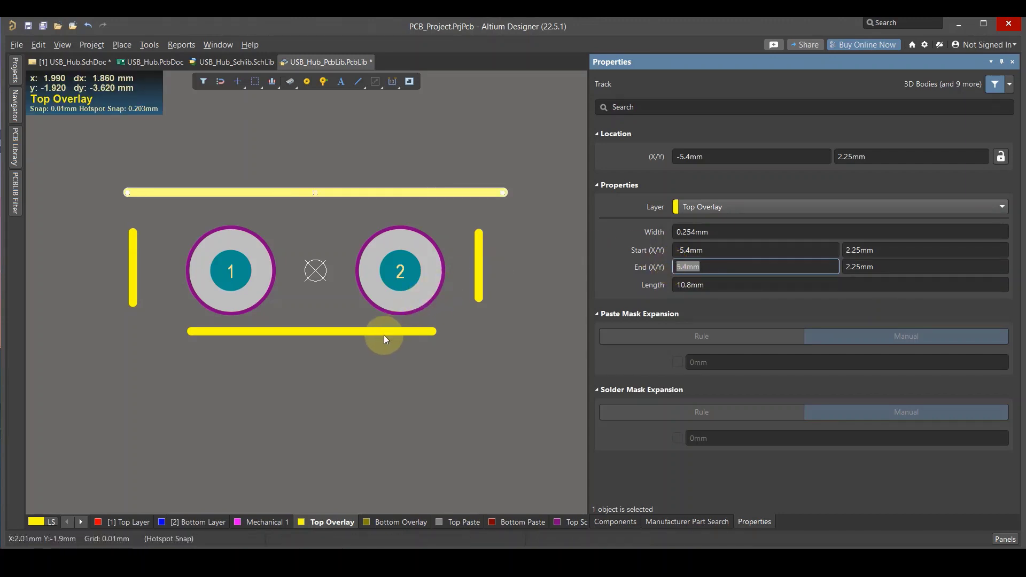
Set the bottom line's Y to -2.25 mm and span it from X -5.4 to 5.4 mm
left_click(384, 333)
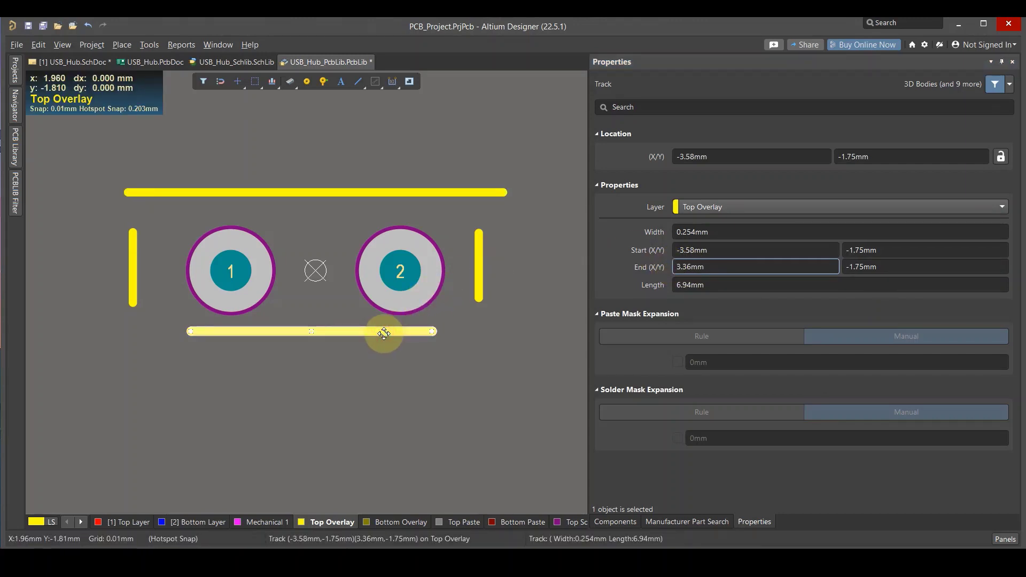
left_click(368, 187)
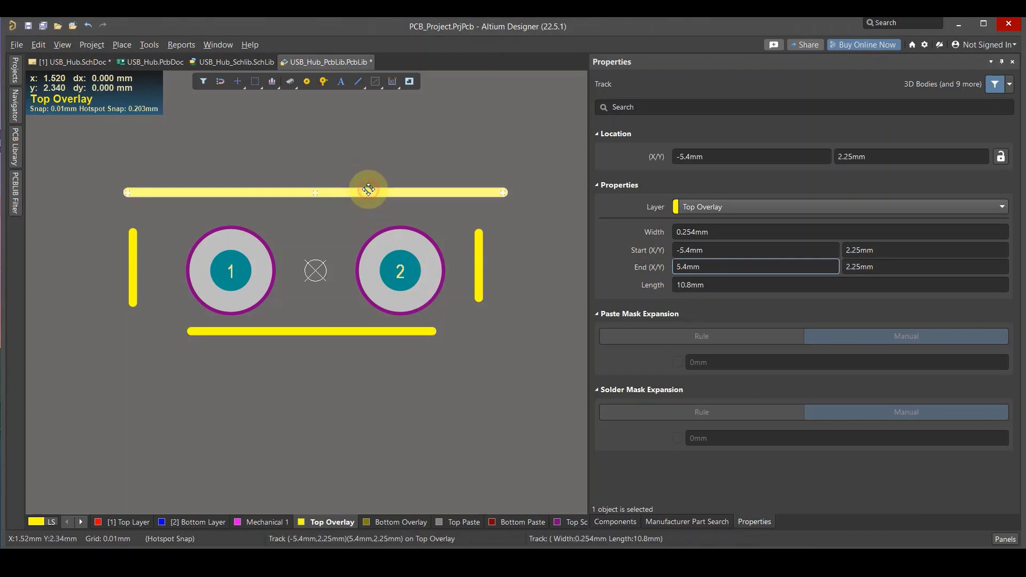
left_click(371, 330)
left_click(861, 249)
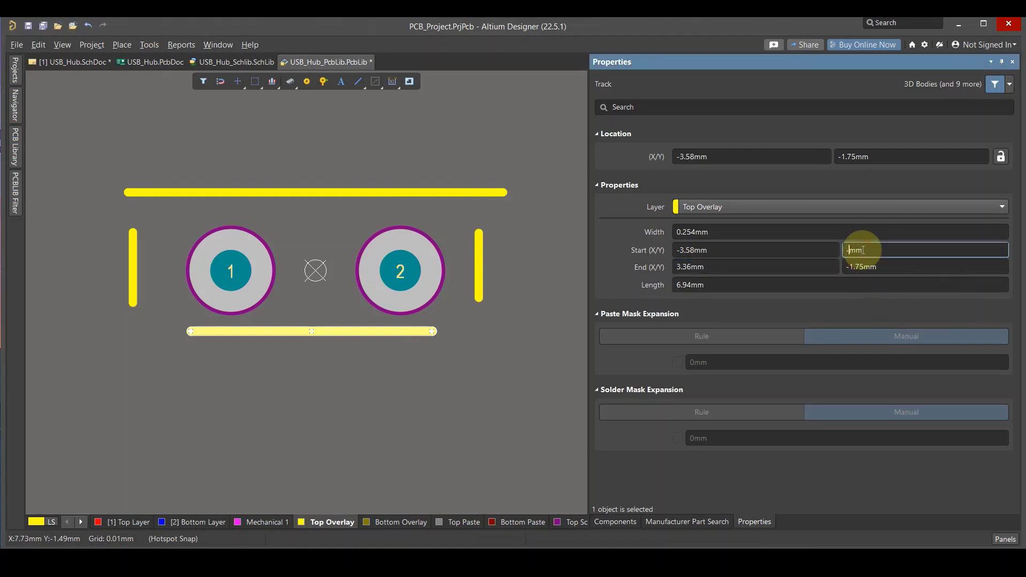
type("2.25")
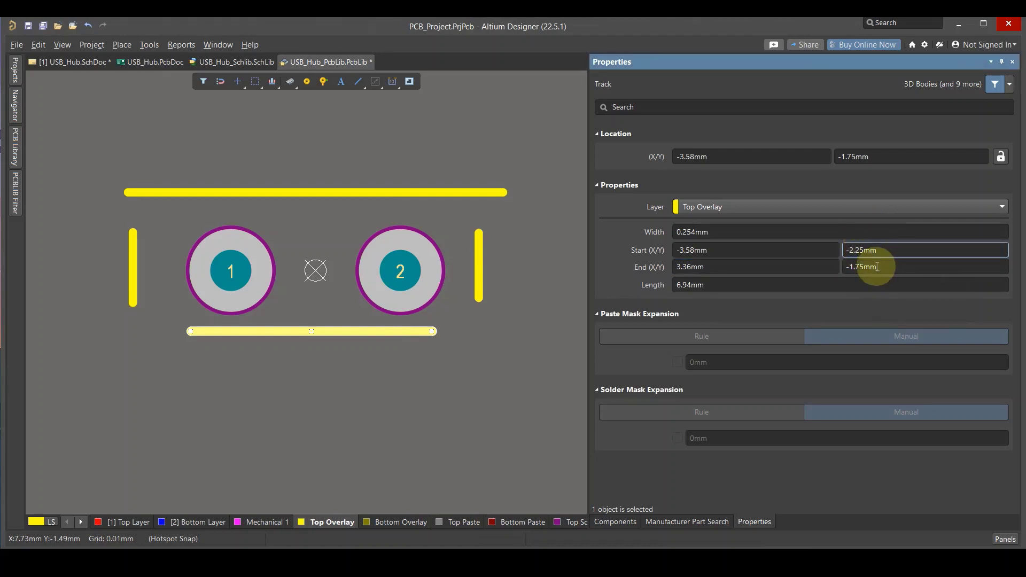
left_click(861, 267)
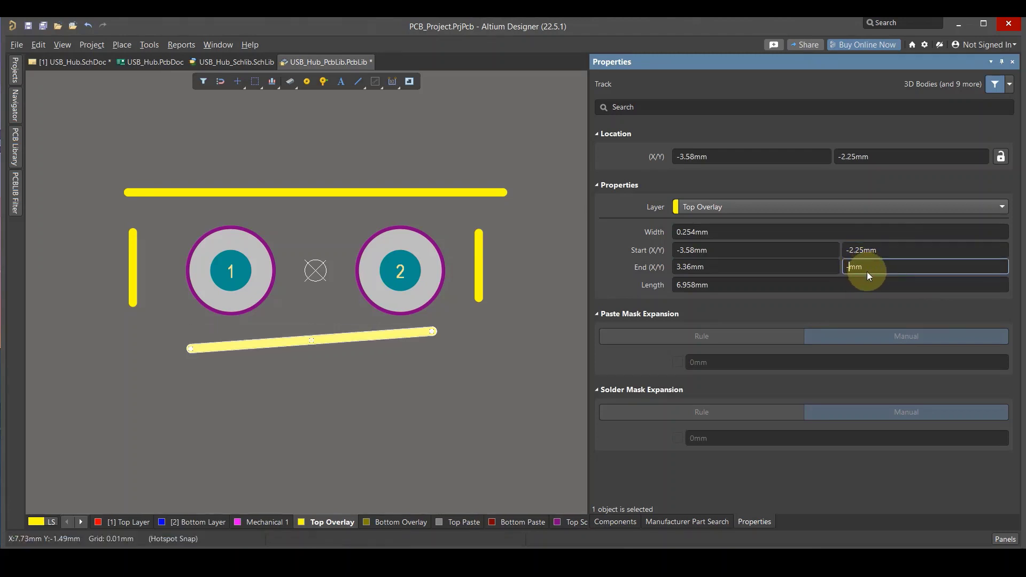
type("2.25")
left_click(690, 250)
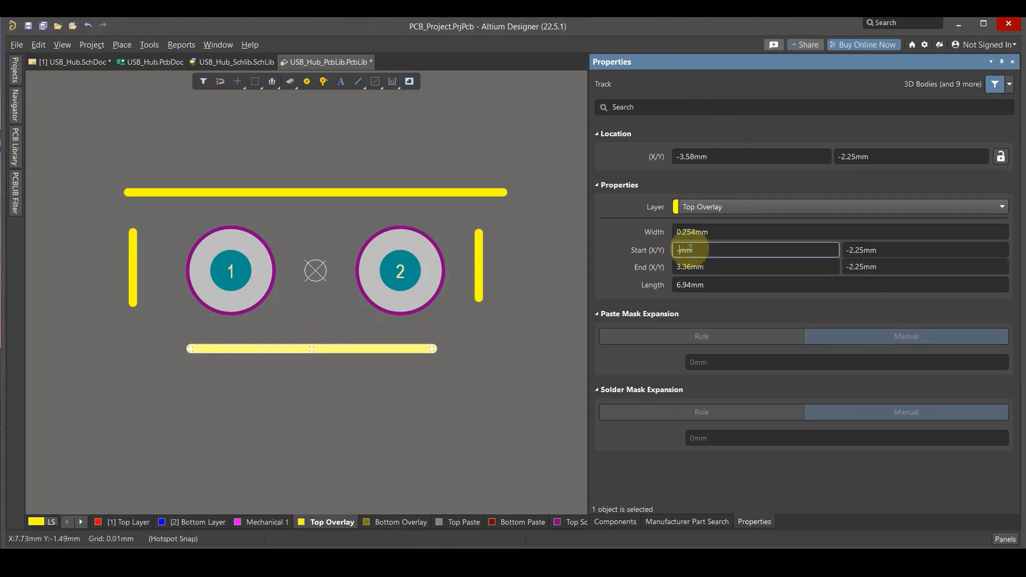
type("5.4")
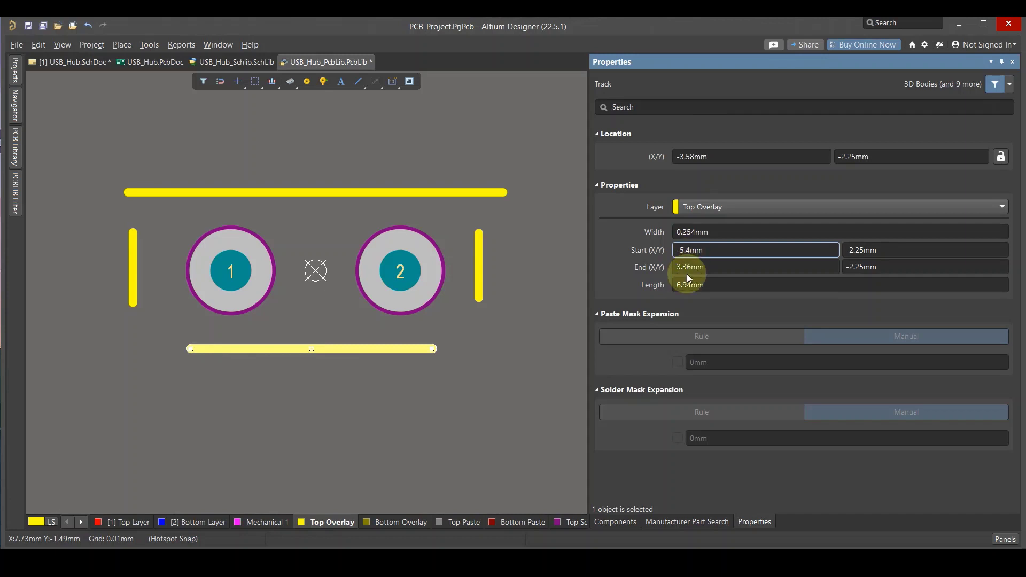
left_click(688, 268)
left_click(689, 266)
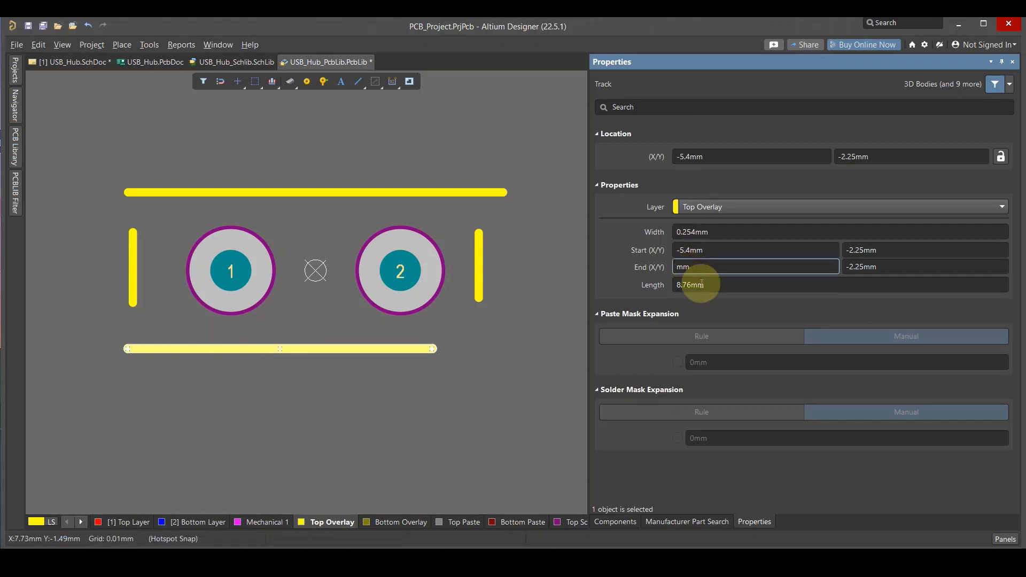
type("5.4")
key("Return")
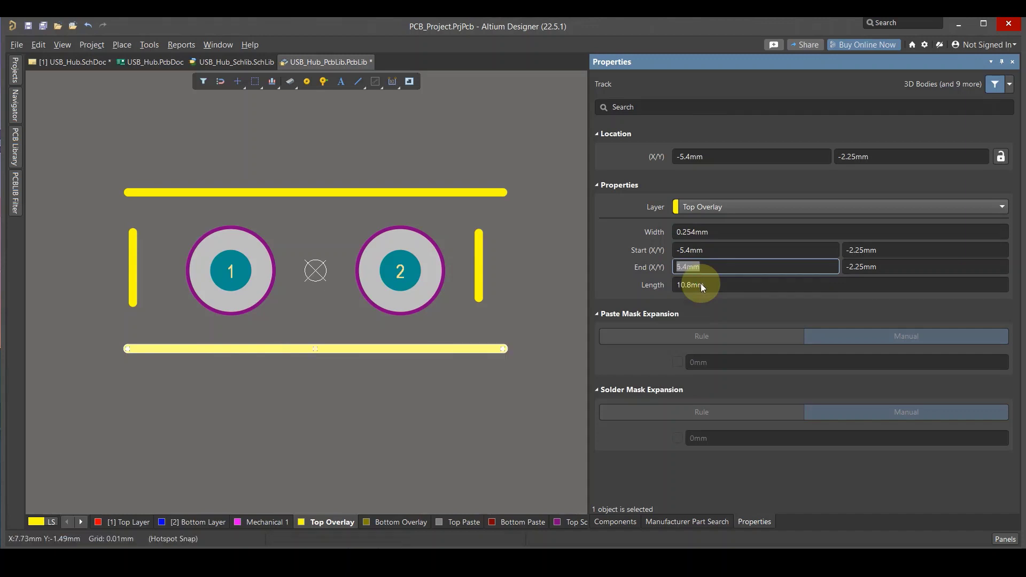
left_click(485, 260)
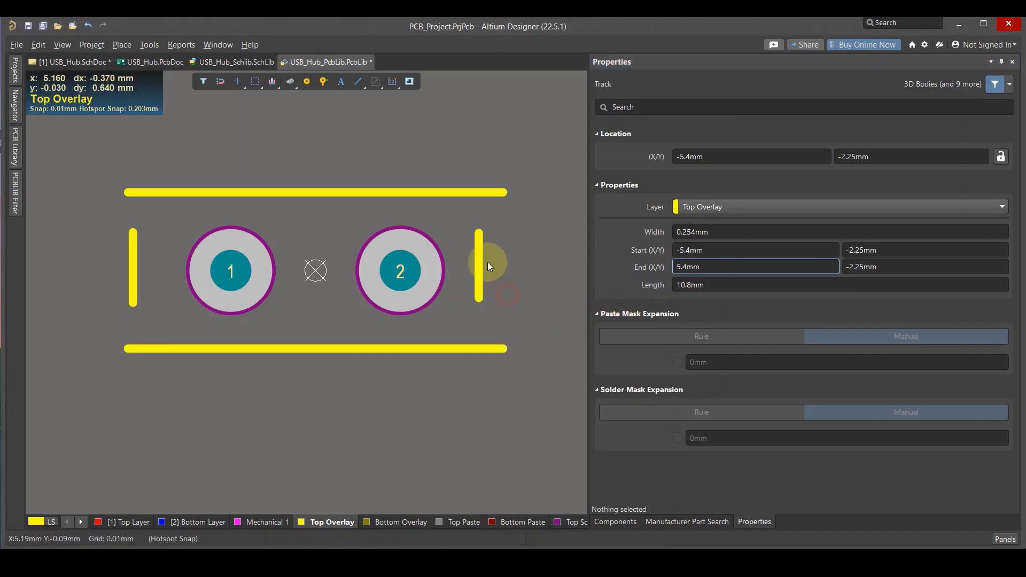
Select and delete the short vertical silkscreen side lines
left_click(479, 259)
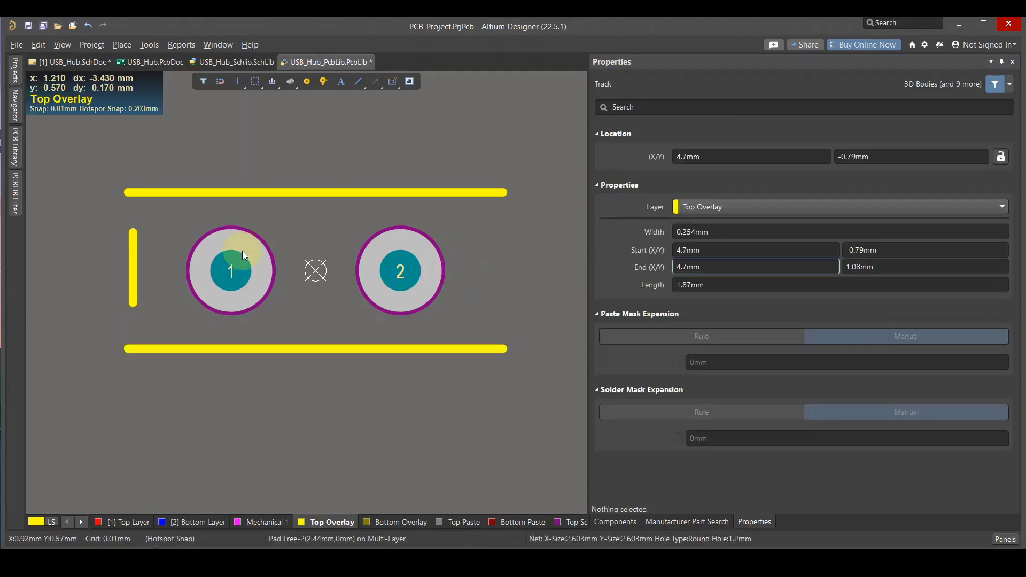
left_click(345, 255)
left_click(136, 251)
key("Delete")
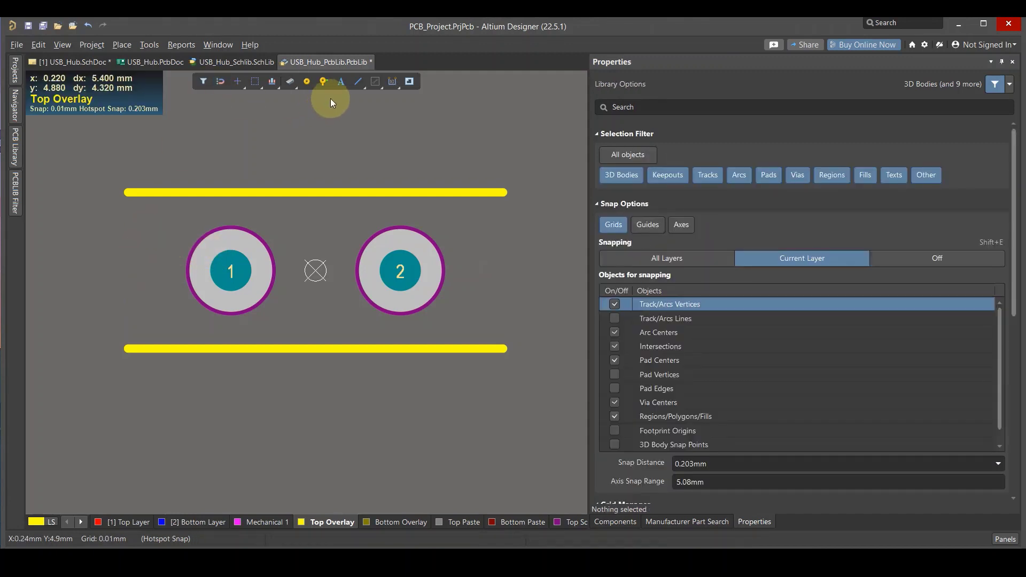
Draw left and right vertical lines joining the top and bottom line ends
left_click(358, 81)
left_click(133, 194)
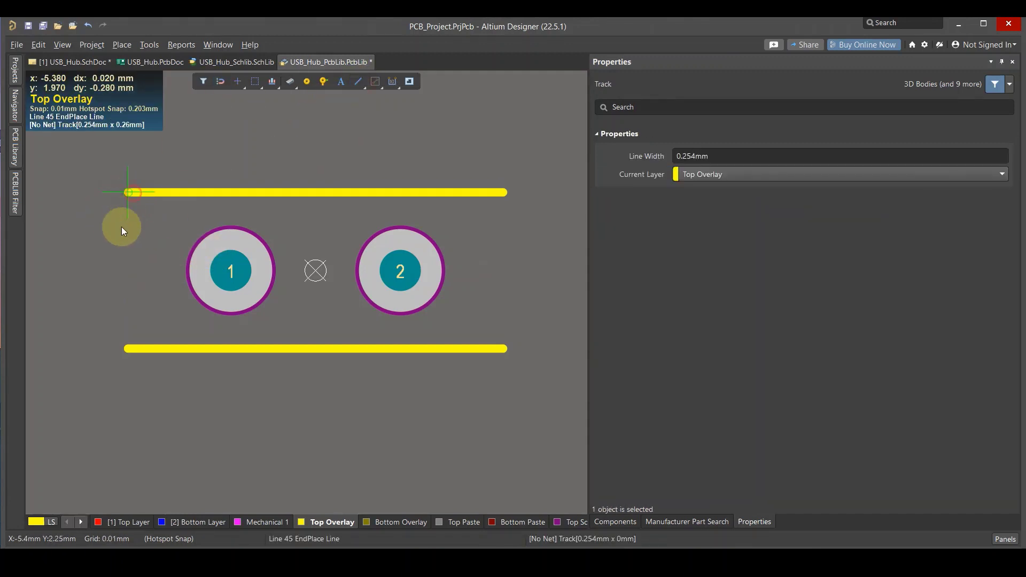
left_click(125, 349)
right_click(105, 349)
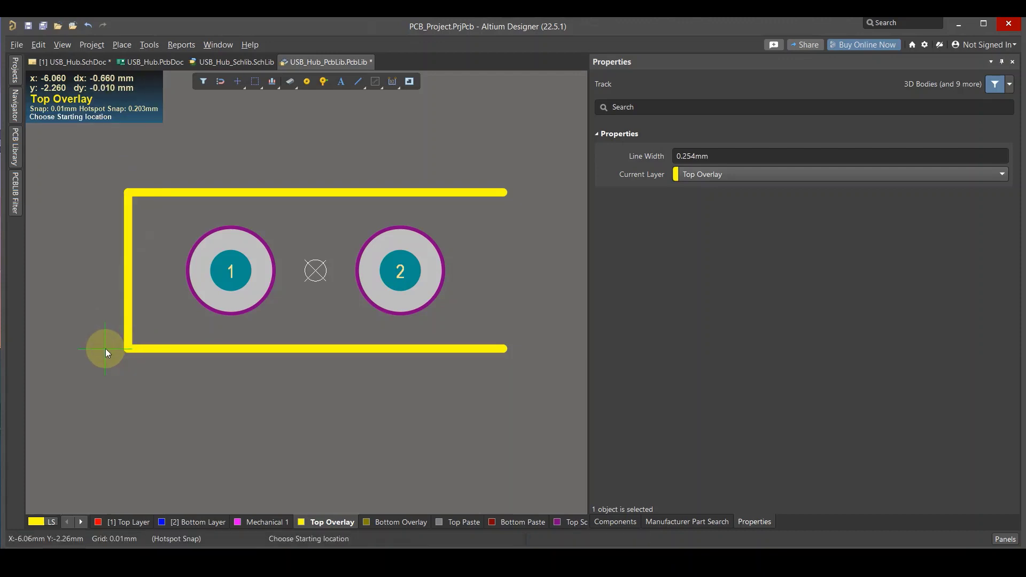
left_click(504, 191)
left_click(501, 349)
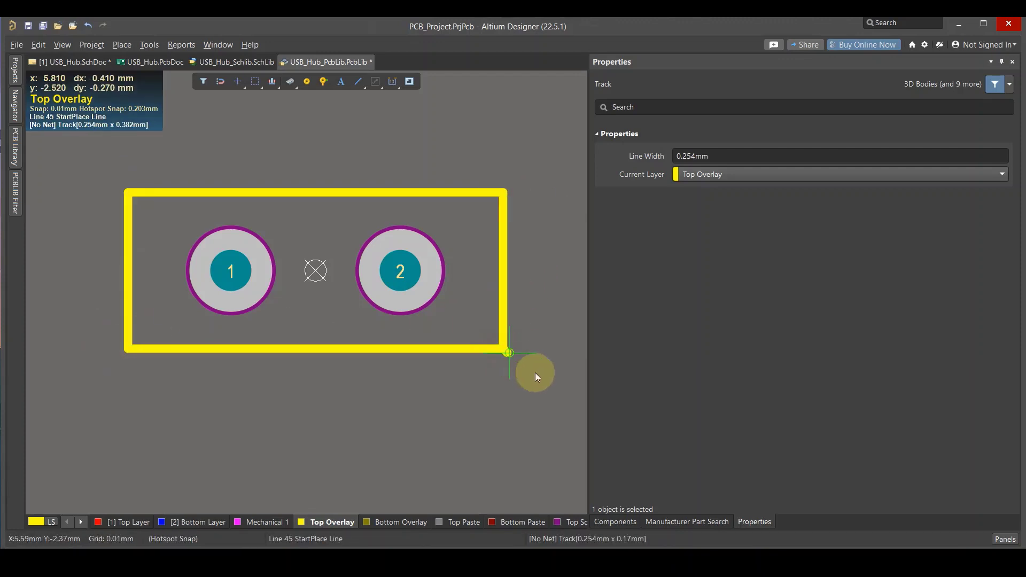
right_click(536, 373)
right_click(536, 371)
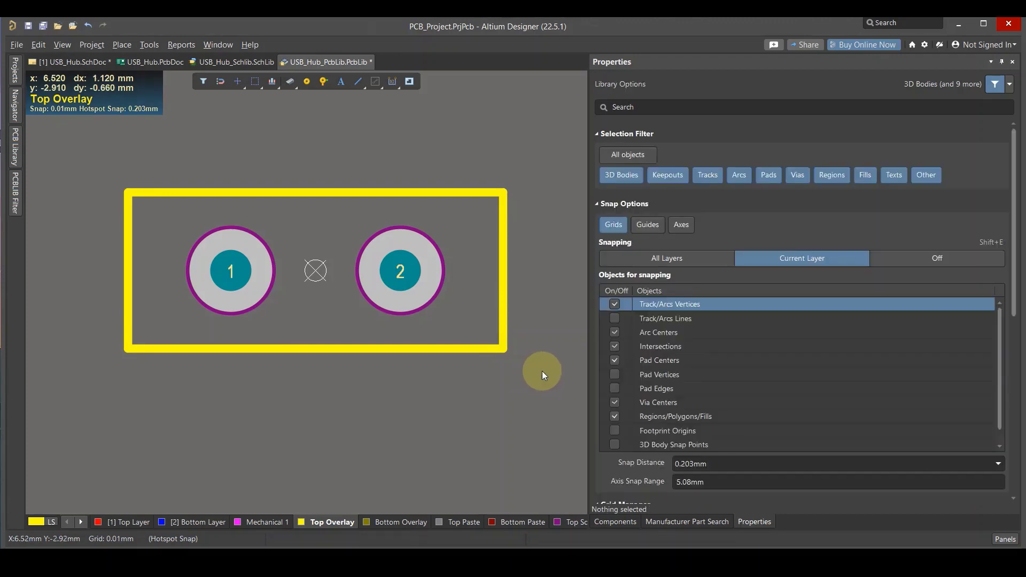
Chamfer the top-right and bottom-right corners of the silkscreen outline
left_click(505, 200)
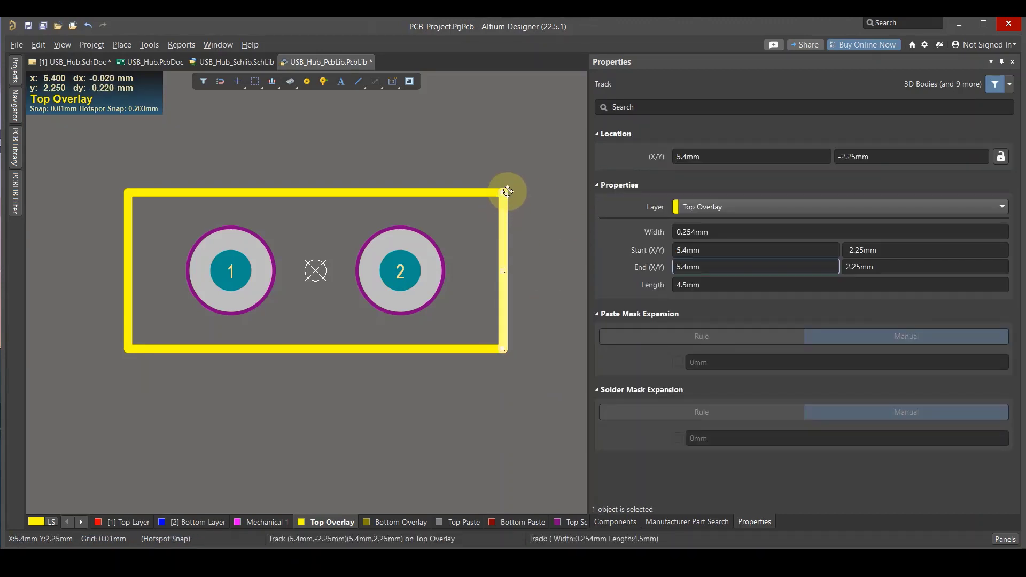
left_click_drag(503, 192, 493, 215)
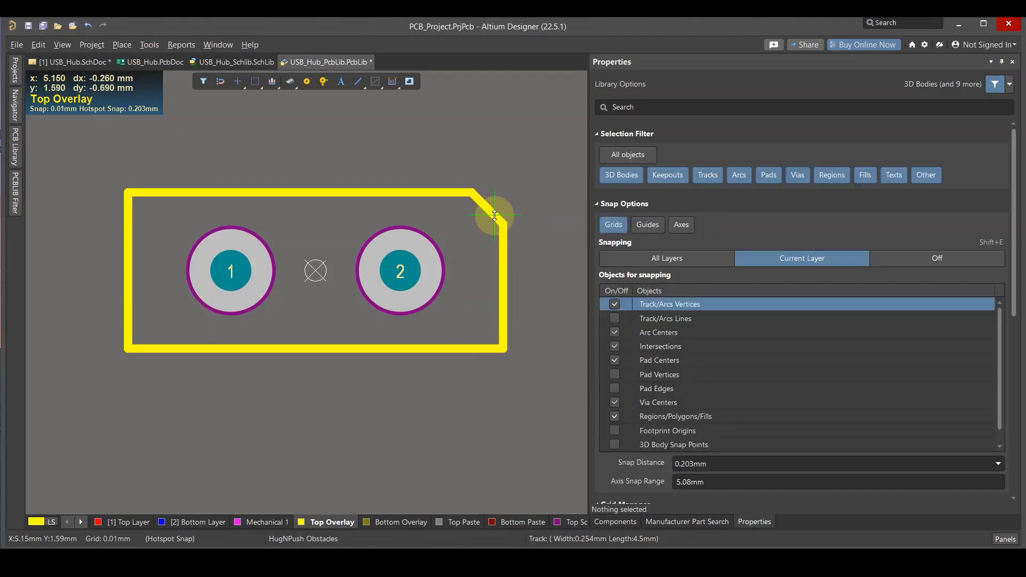
left_click(503, 350)
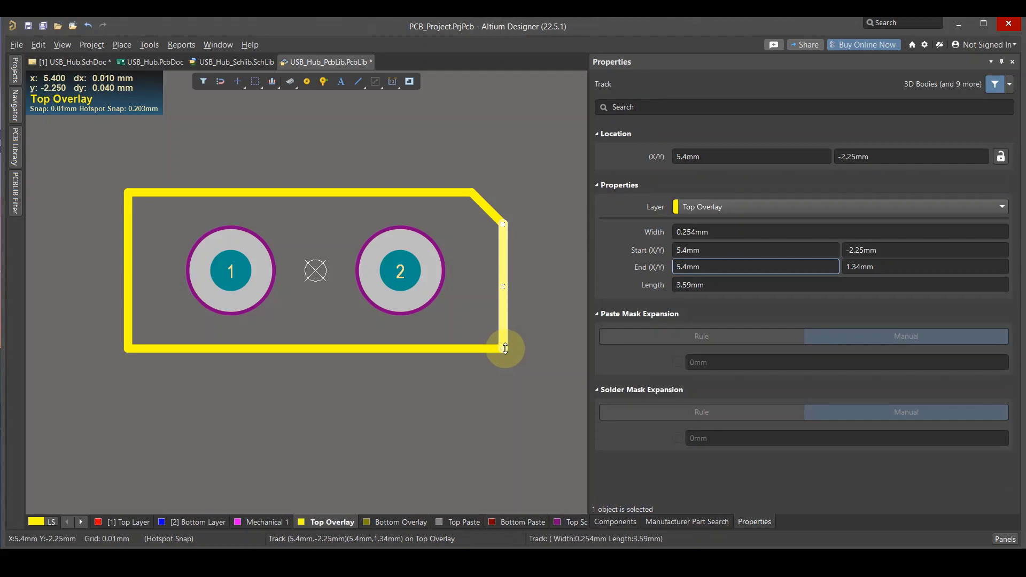
mouse_move(505, 348)
left_mouse_down()
mouse_move(481, 324)
mouse_move(490, 334)
left_mouse_up()
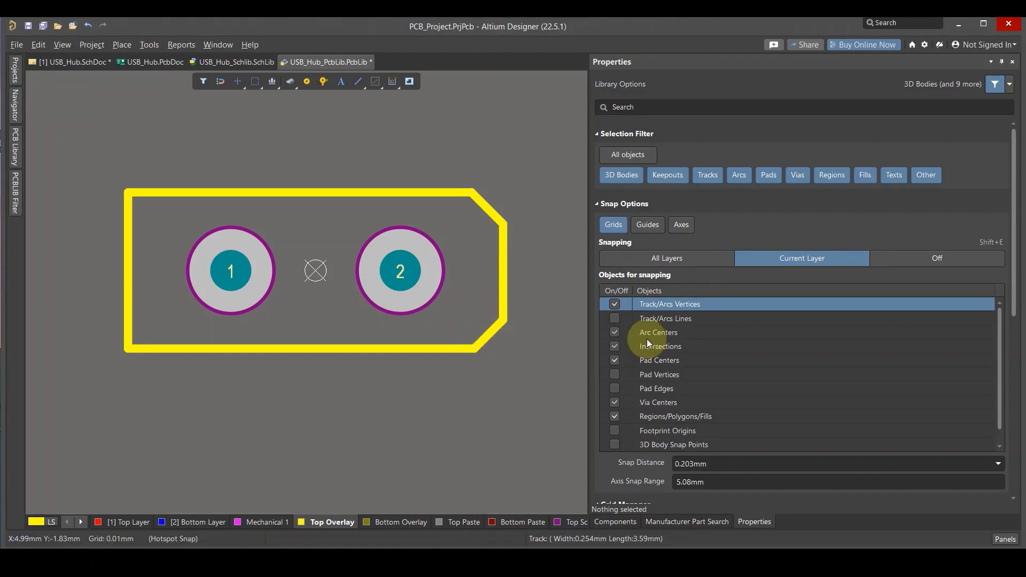
left_click(494, 325)
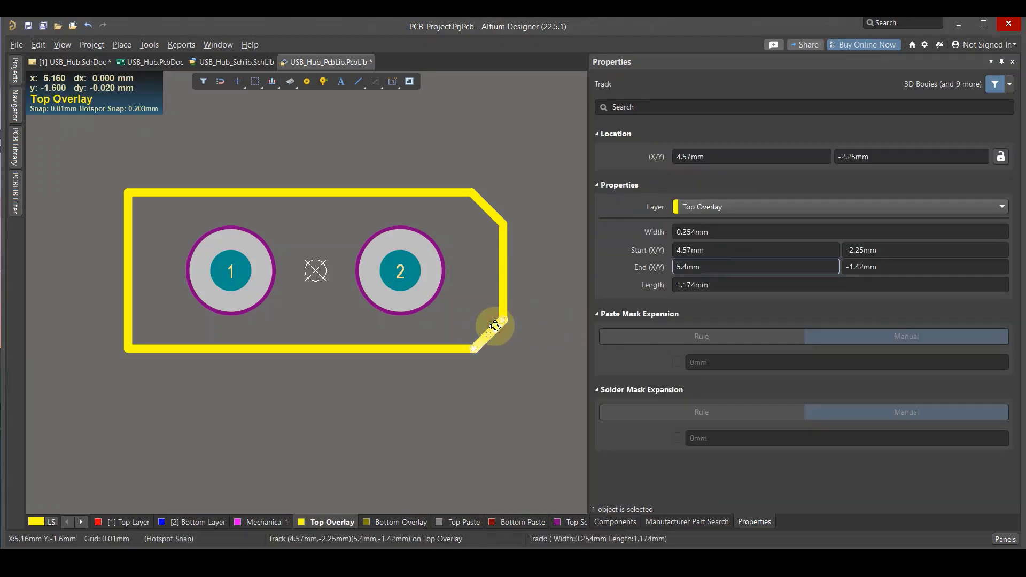
left_click_drag(495, 325, 493, 324)
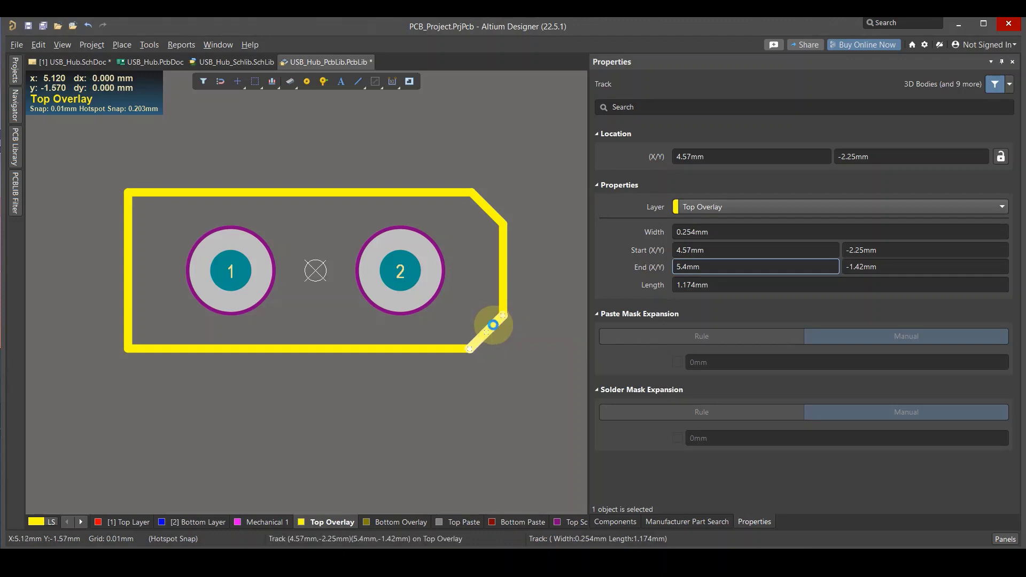
left_click(532, 362)
Chamfer the bottom-left and top-left corners of the silkscreen outline
left_click(129, 348)
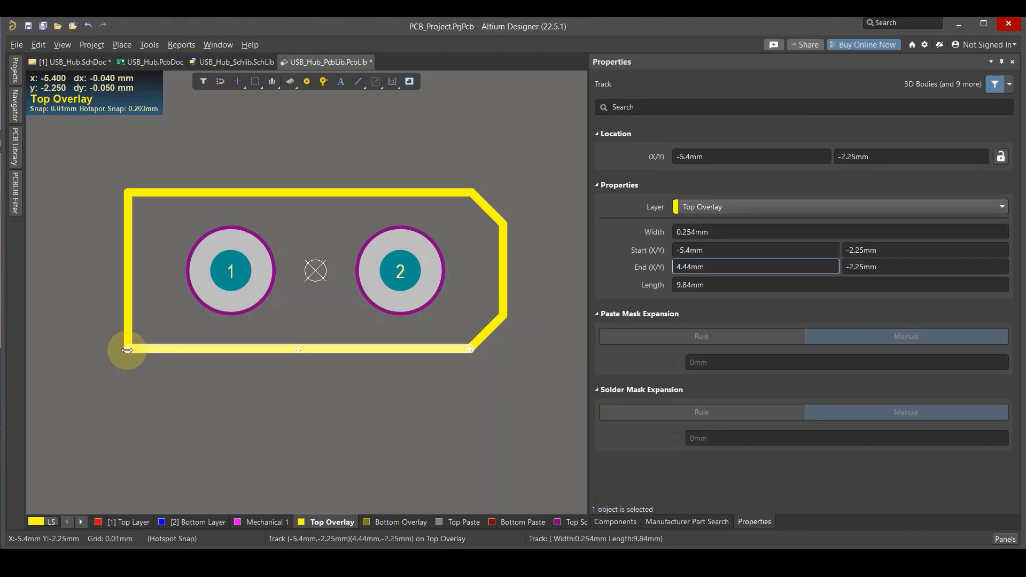
left_click_drag(128, 347, 145, 316)
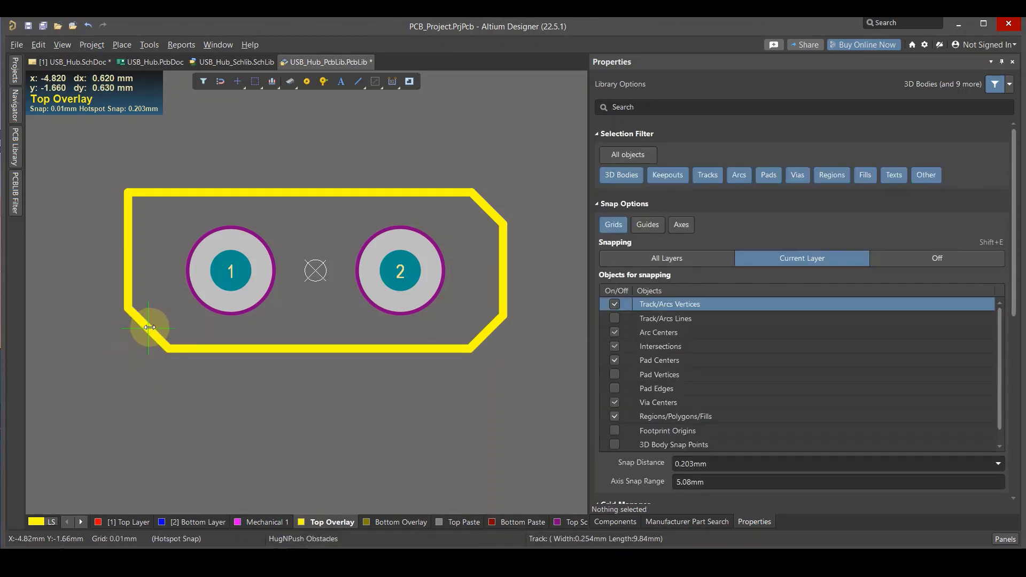
left_click(130, 193)
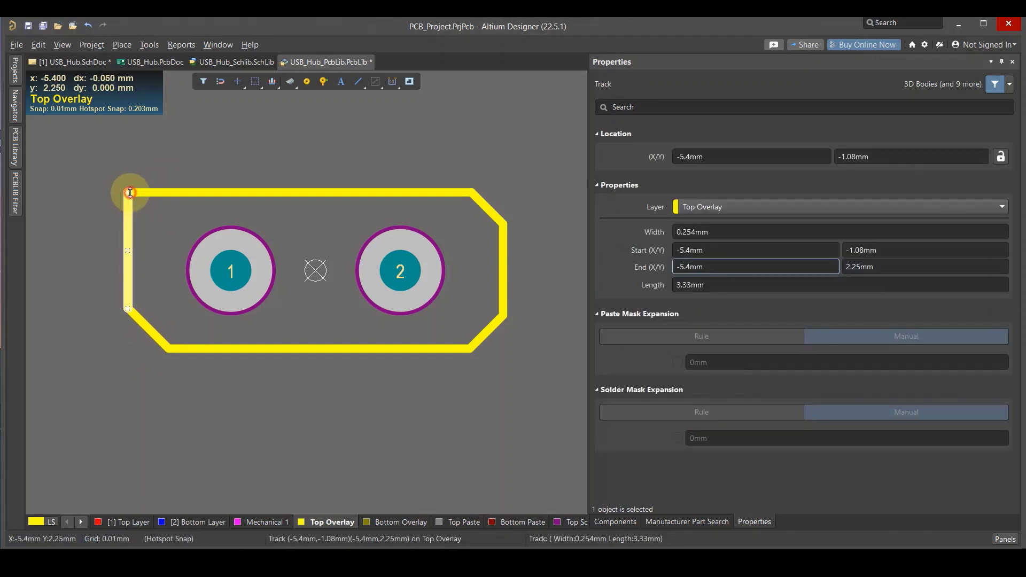
left_click_drag(129, 193, 142, 211)
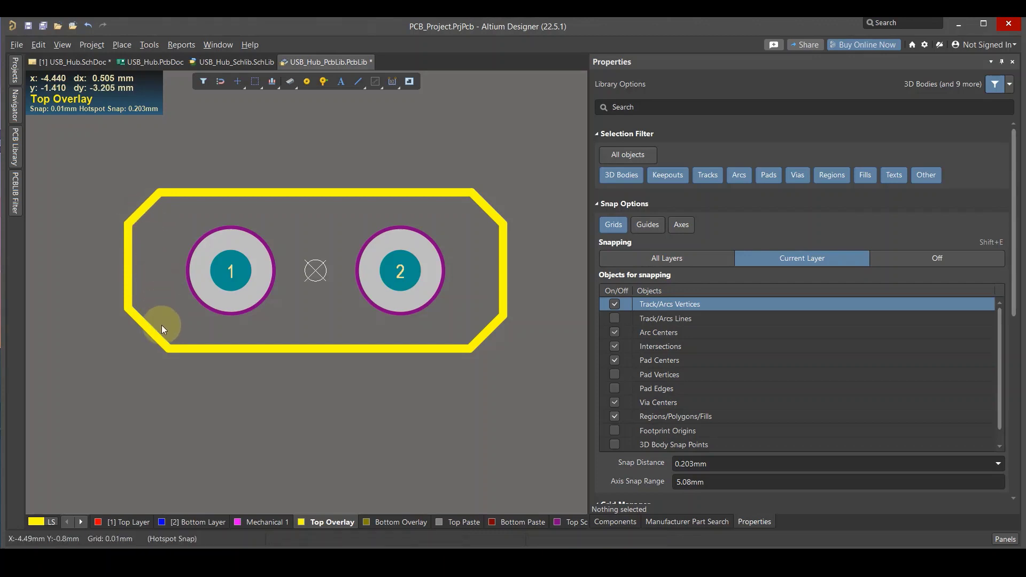
left_click_drag(161, 327, 141, 324)
left_click(101, 296)
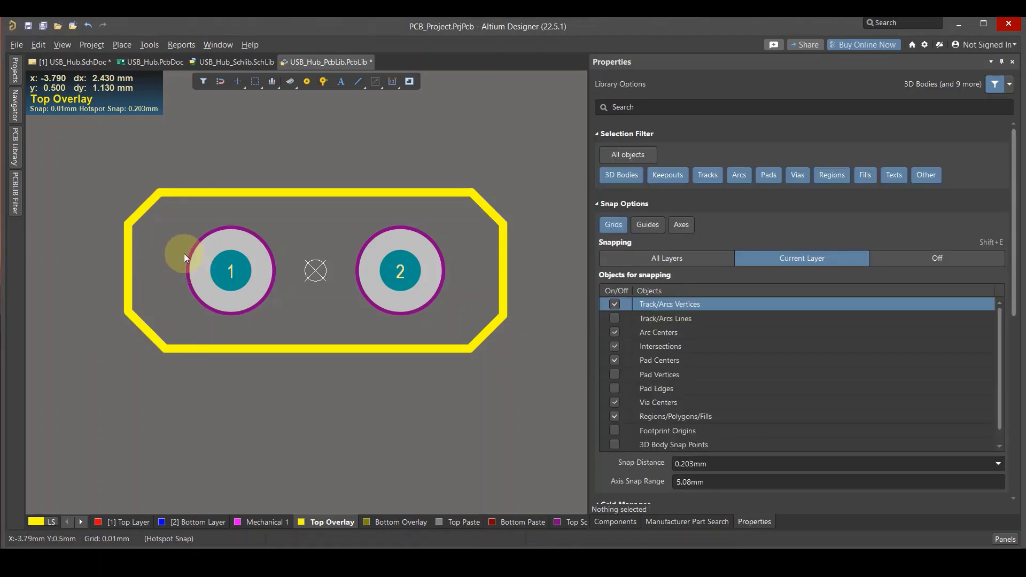
Save USB_Hub_PcbLib.PcbLib from its document tab menu
right_click(342, 62)
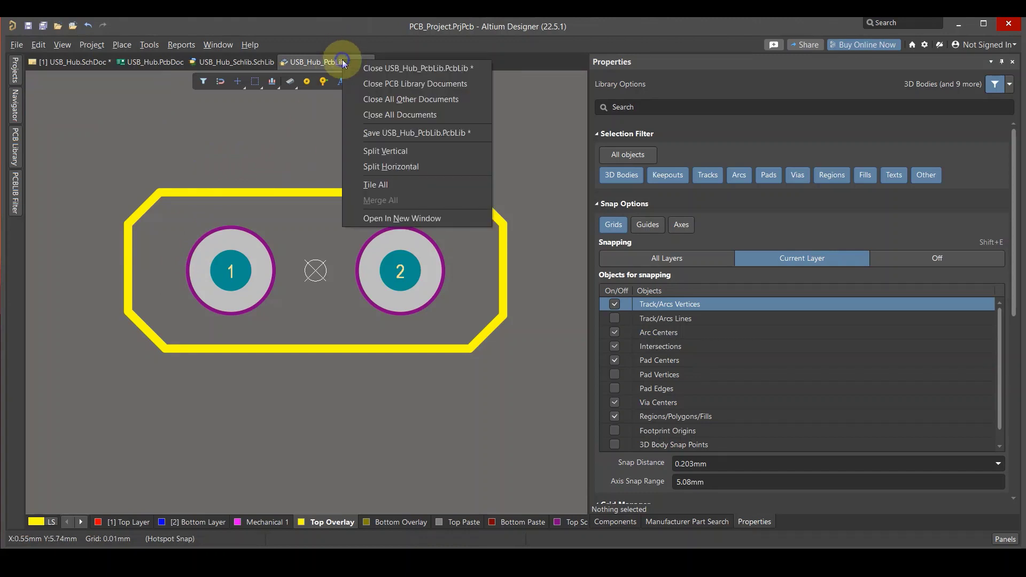
left_click(463, 132)
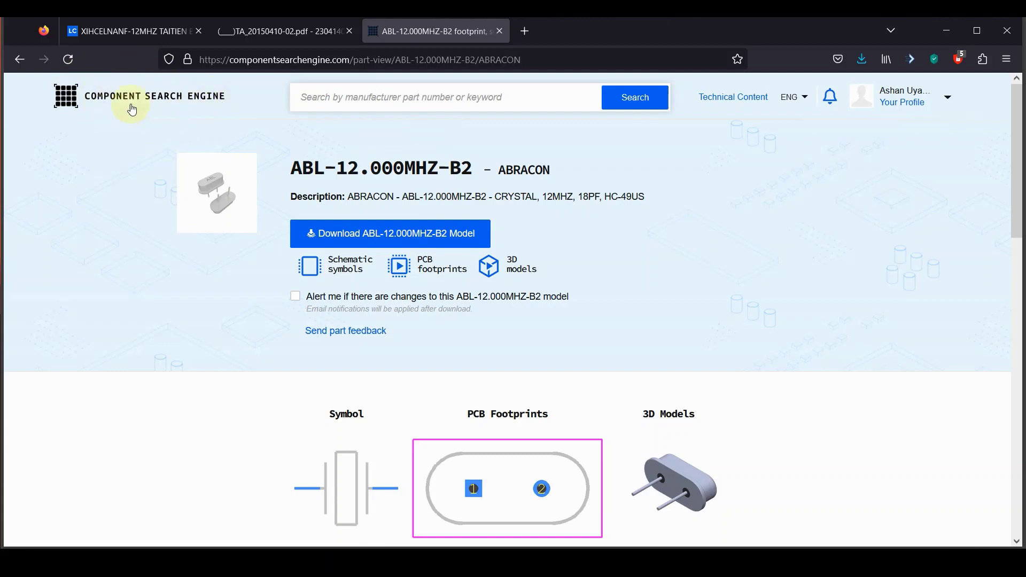
Download the ABL-12.000MHZ-B2 model package and open LIB_ABL-12.000MHZ-B2.zip from Firefox downloads
left_click(405, 242)
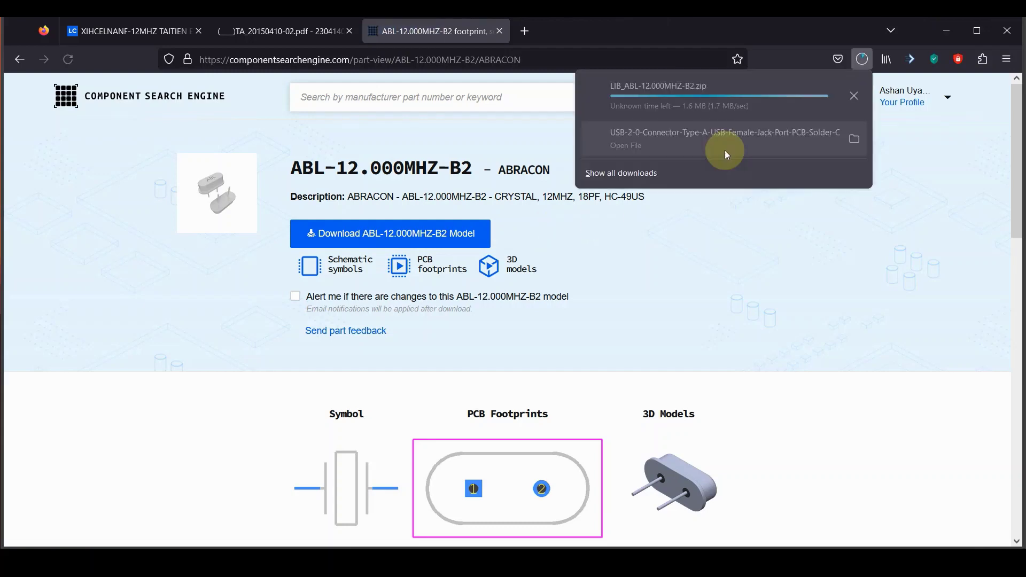
left_click(715, 89)
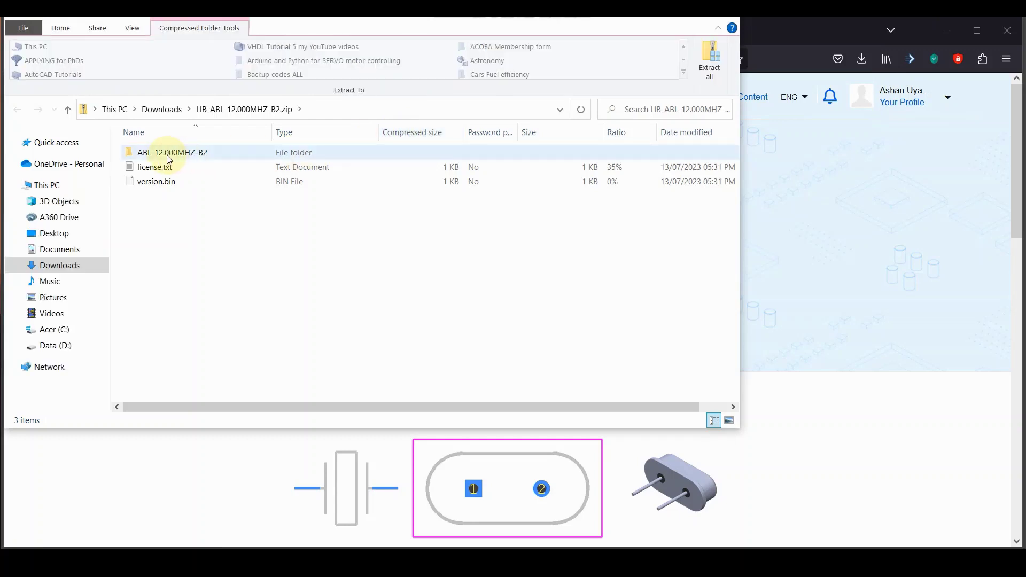
Copy ABL-12.000MHZ-B2.stp from the zip's ABL-12.000MHZ-B2 > 3D folder, then bring up the other Explorer window
left_click_drag(175, 31, 255, 172)
left_click(206, 203)
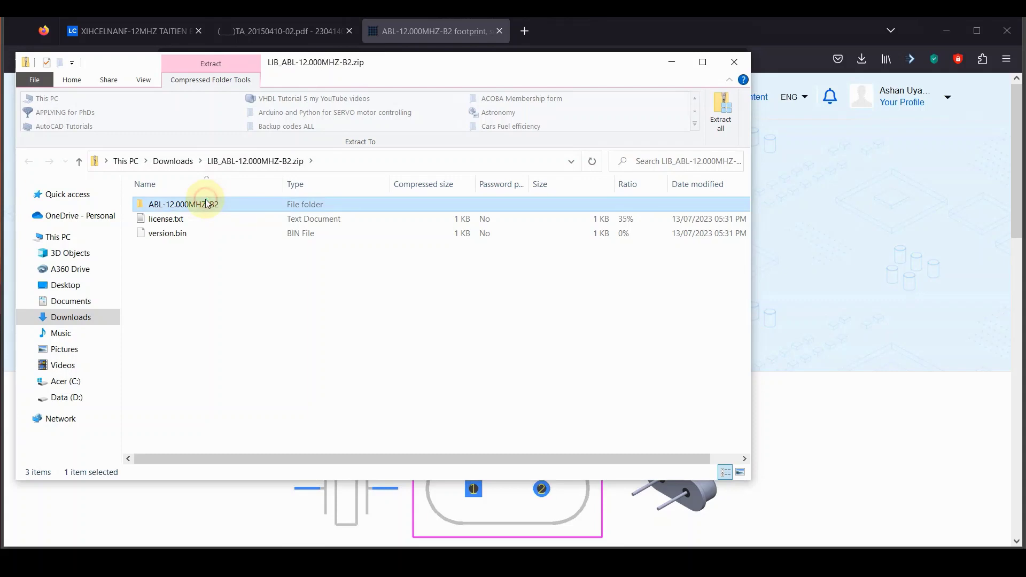
double_click(206, 203)
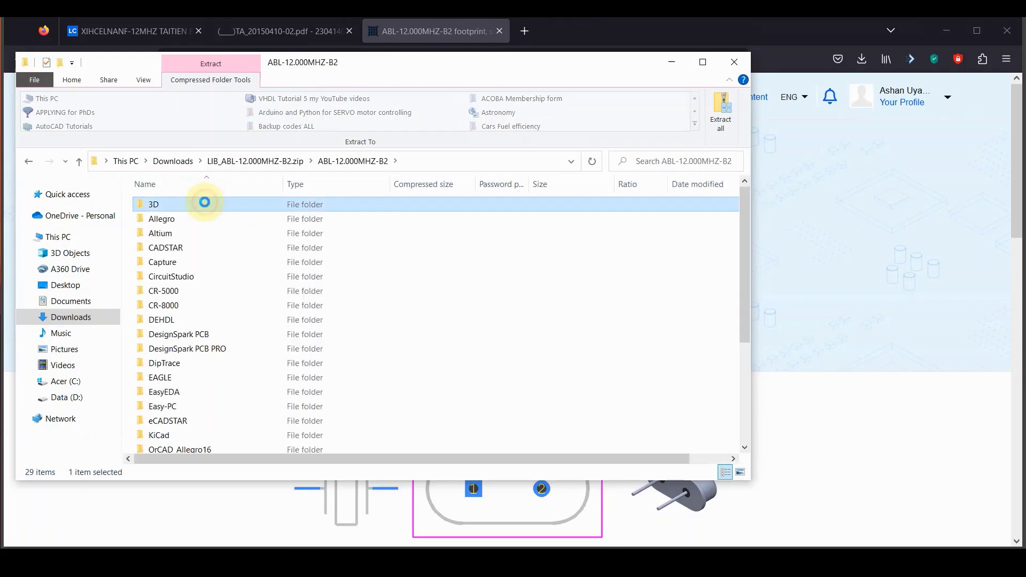
double_click(204, 202)
left_click(207, 204)
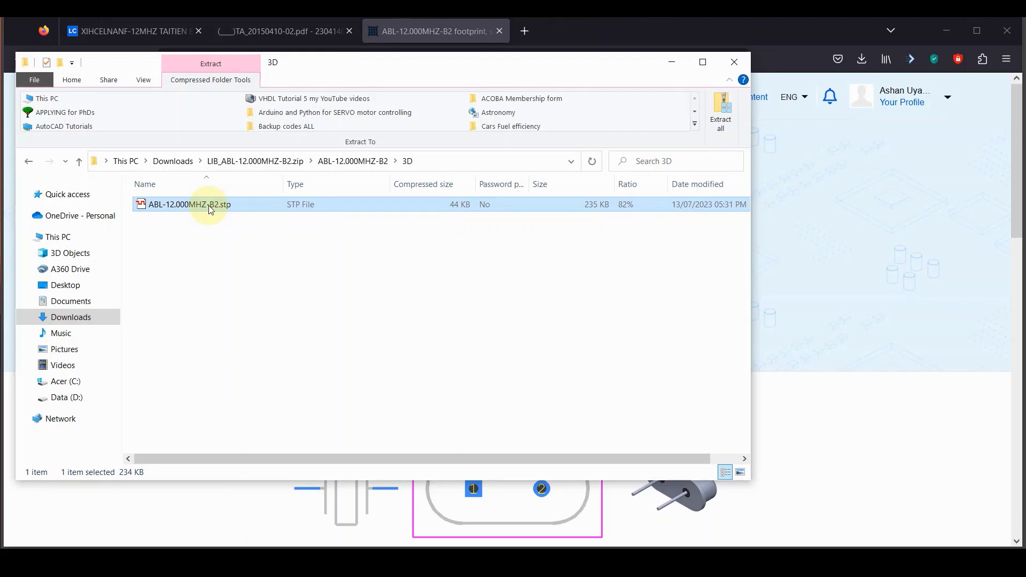
right_click(209, 207)
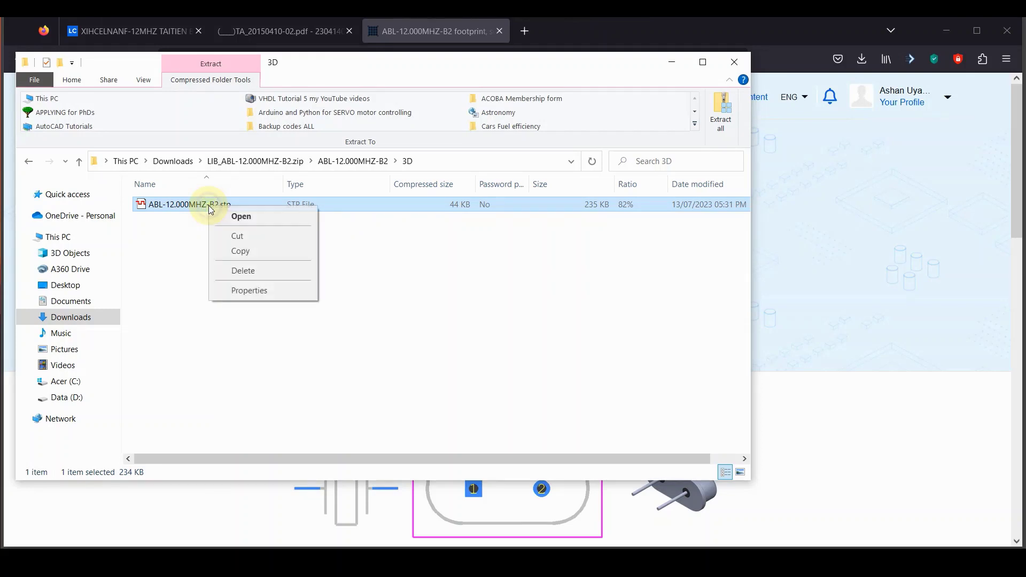
left_click(259, 251)
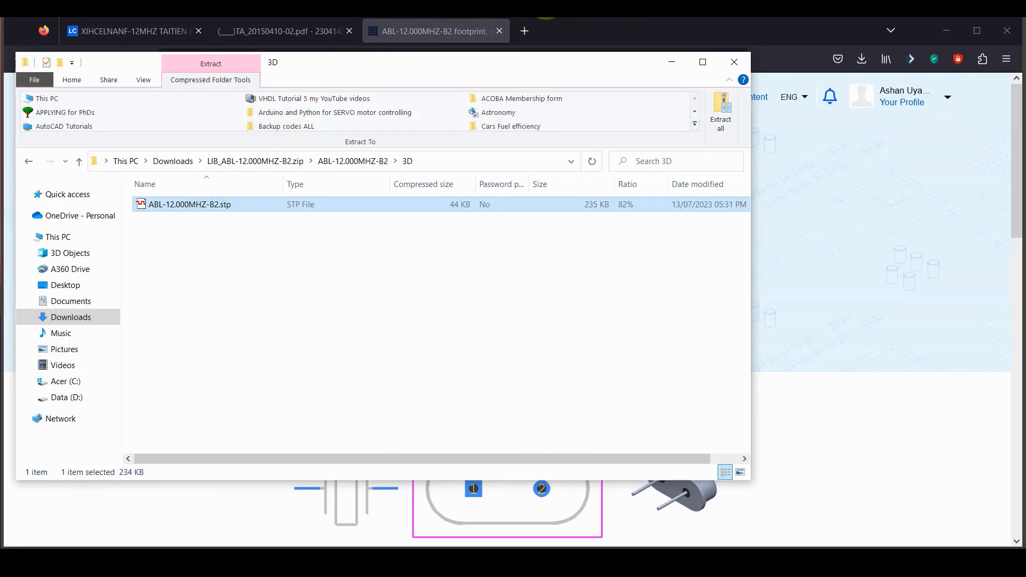
key("alt+Tab")
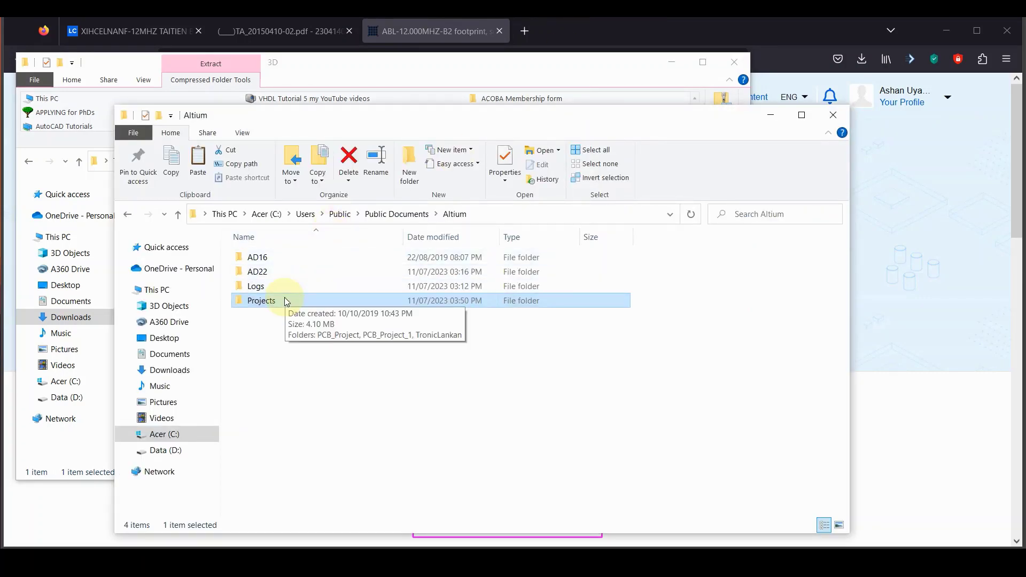
Paste ABL-12.000MHZ-B2.stp into Projects > TronicLankan > PCB_Project > 3D models
double_click(282, 300)
left_click(295, 285)
double_click(295, 285)
double_click(292, 258)
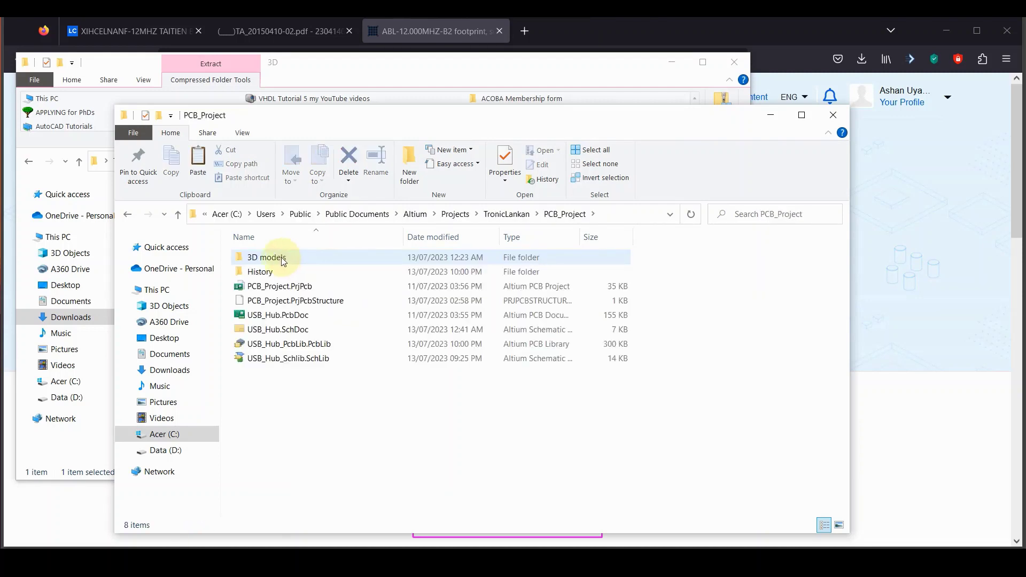
double_click(282, 258)
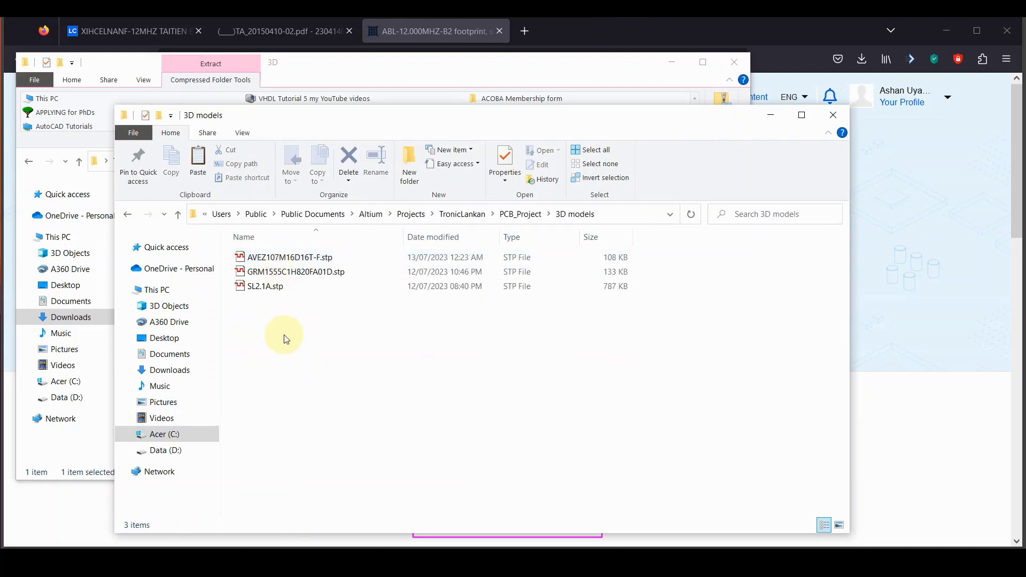
right_click(283, 336)
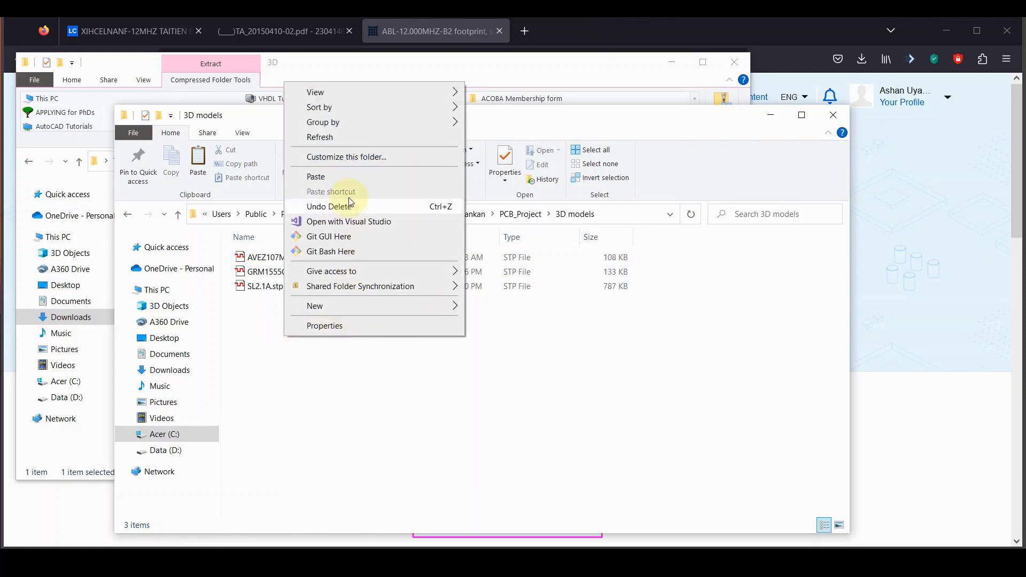
left_click(348, 182)
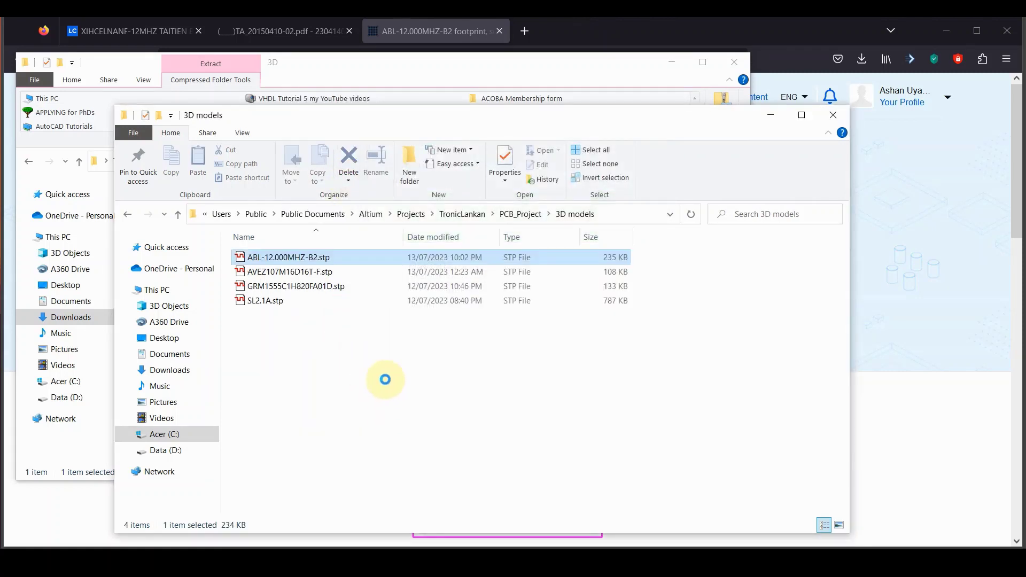
left_click(385, 383)
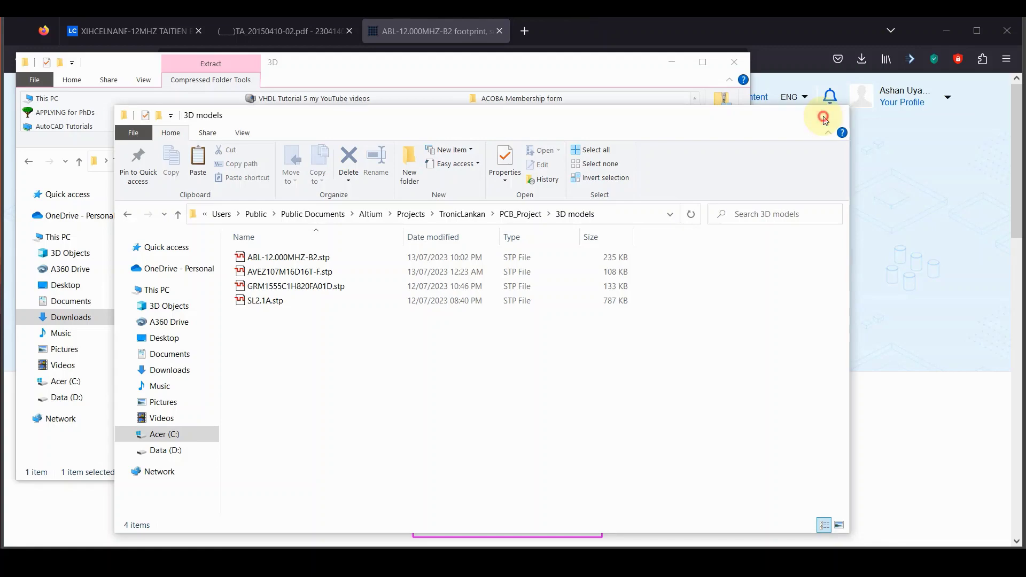
Close both Explorer windows and return to Altium Designer
left_click(823, 118)
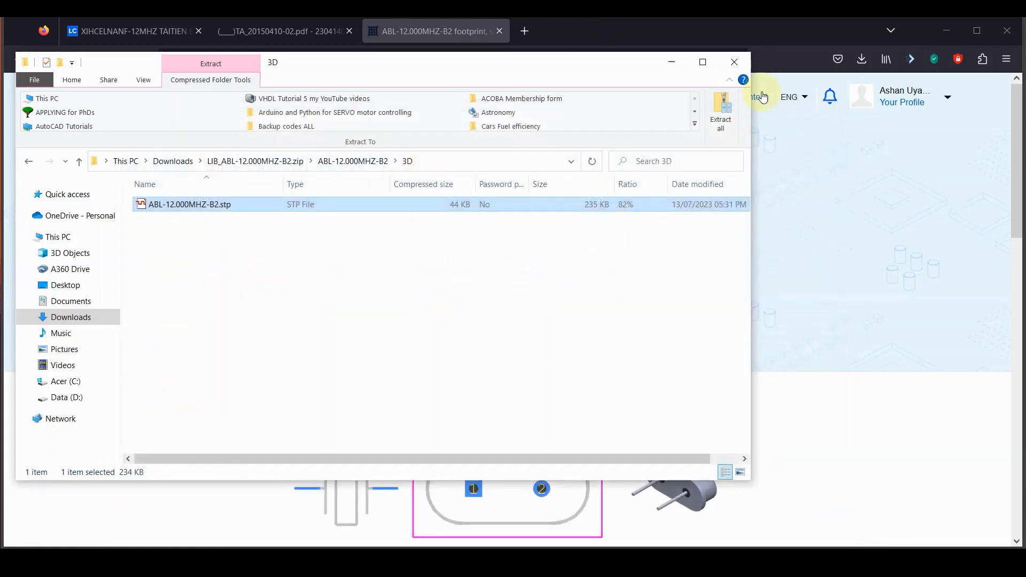
left_click(738, 65)
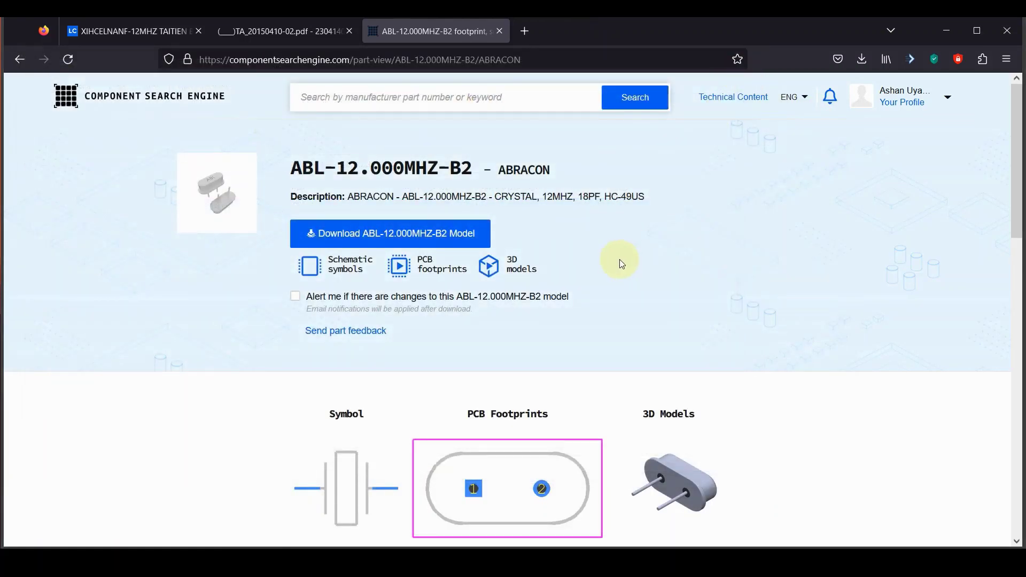
left_click(614, 560)
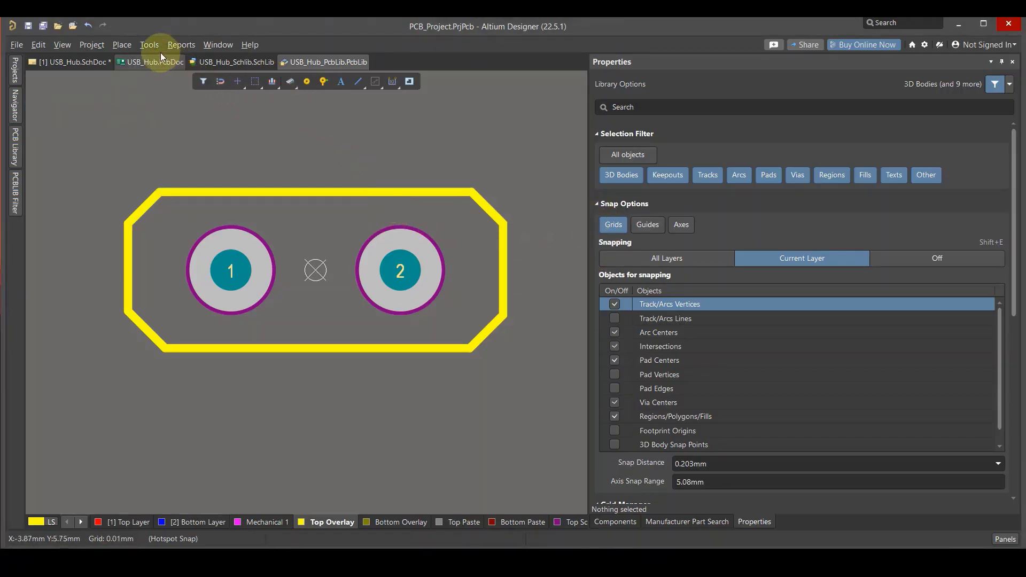
Start a Place > 3D Body with the ABL-12.000MHZ-B2.stp model file
left_click(138, 43)
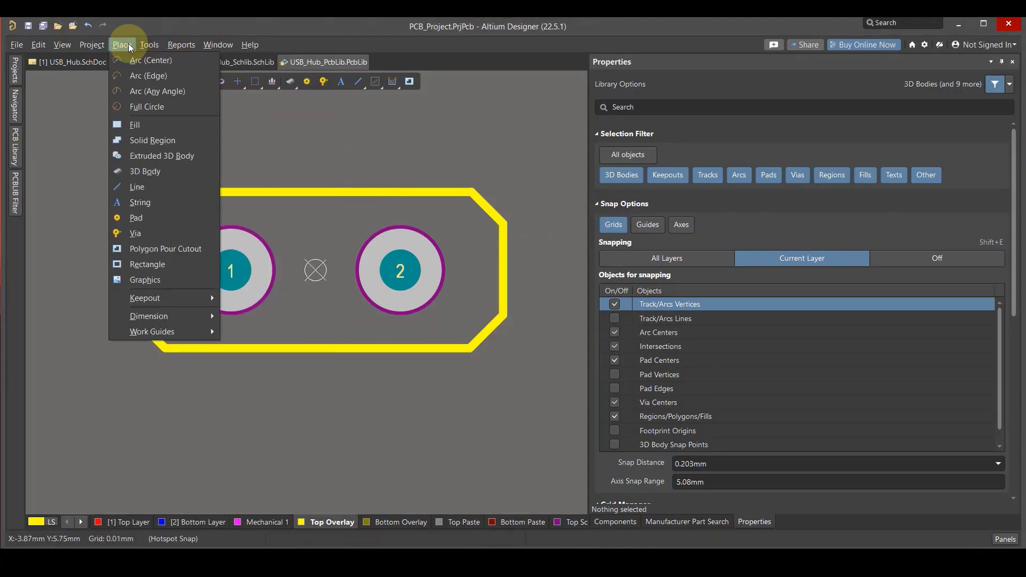
left_click(128, 44)
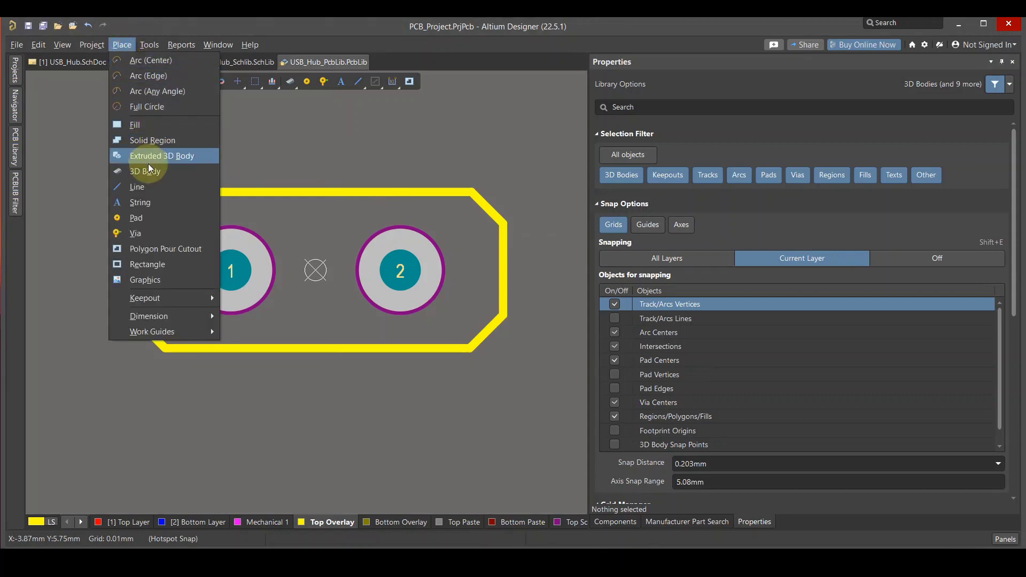
left_click(152, 173)
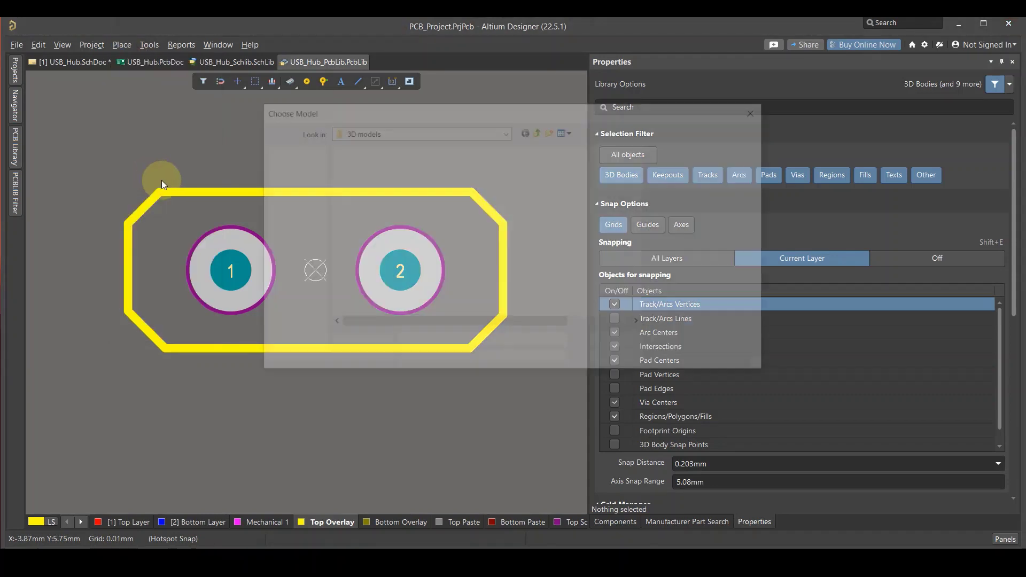
left_click(352, 164)
left_click(616, 345)
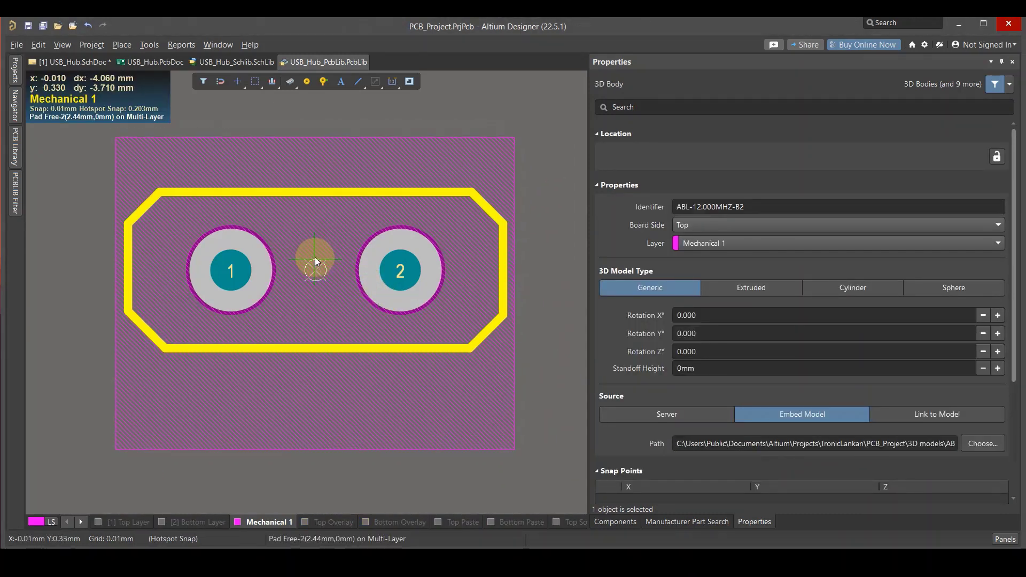
Drop the crystal 3D body at the footprint origin and end placement
left_click_drag(315, 261, 317, 273)
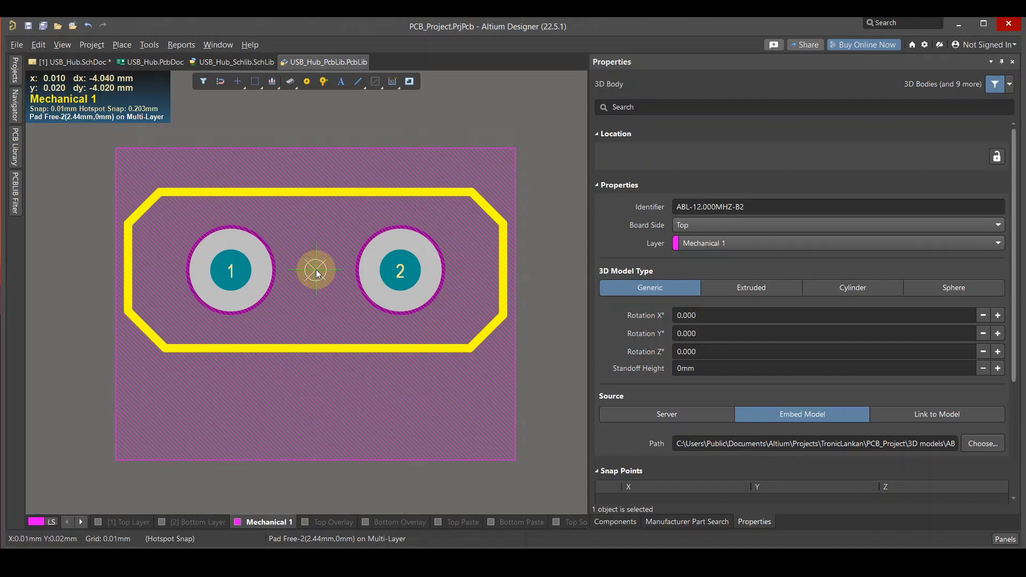
left_click_drag(317, 274, 314, 280)
scroll(314, 277, "up", 1)
scroll(316, 274, "up", 1)
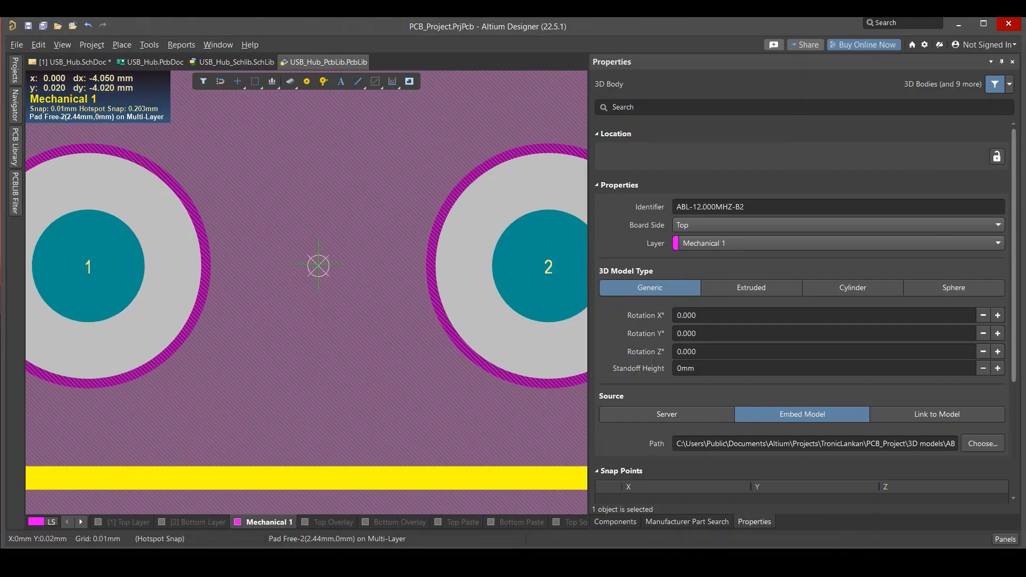
scroll(319, 265, "up", 2)
left_click(322, 275)
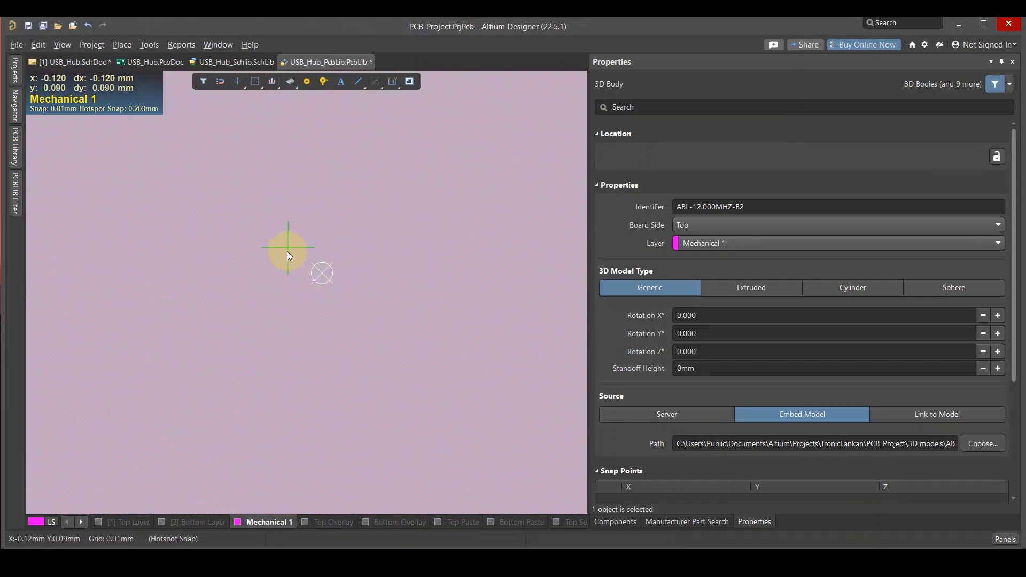
scroll(288, 254, "down", 3)
scroll(289, 254, "down", 2)
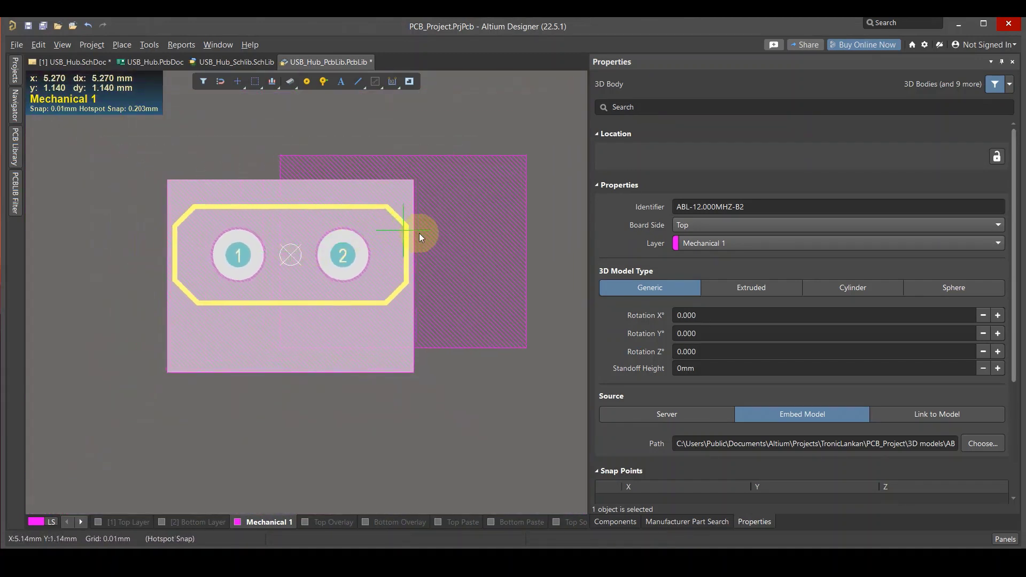
right_click(457, 220)
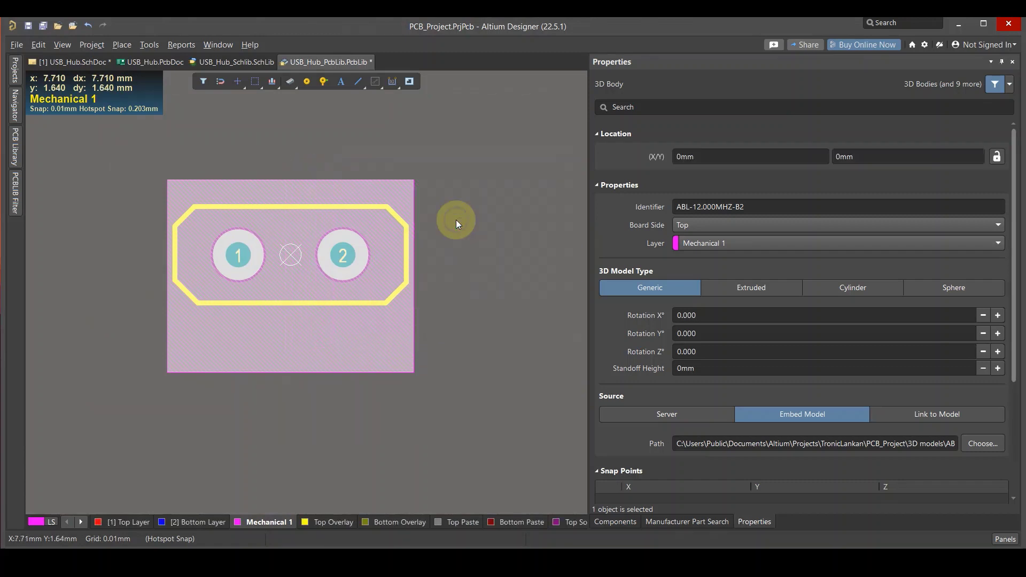
left_click(505, 215)
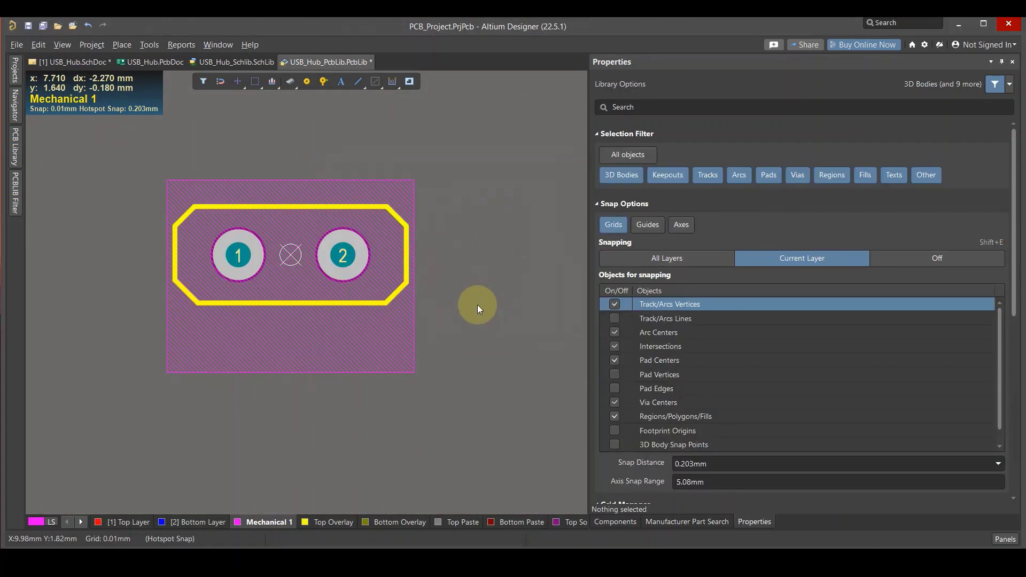
In 3D view, set the crystal body's Rotation X to 90° and orbit to verify it
key("3")
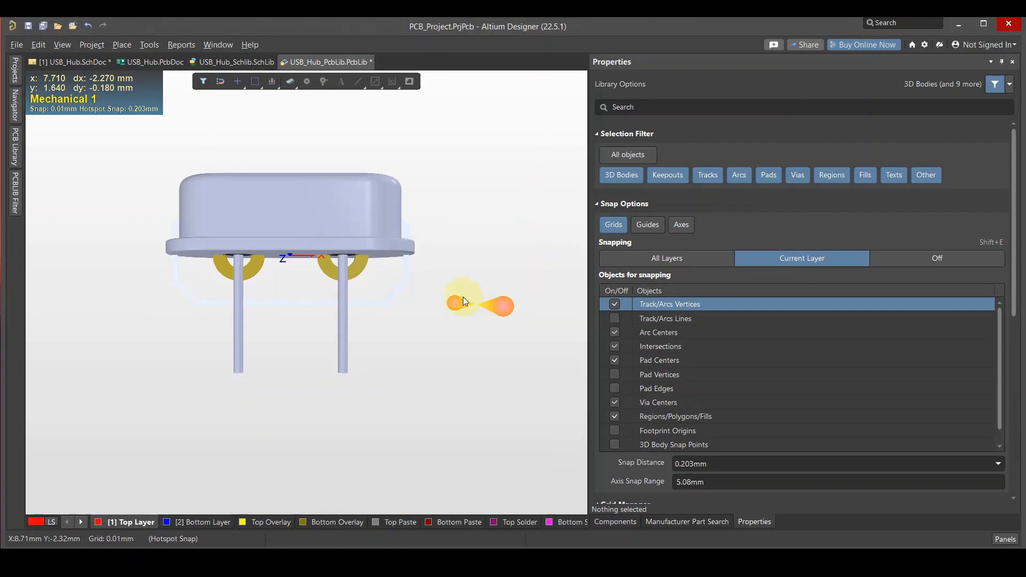
mouse_move(436, 310)
left_mouse_down()
mouse_move(404, 180)
mouse_move(405, 258)
left_mouse_up()
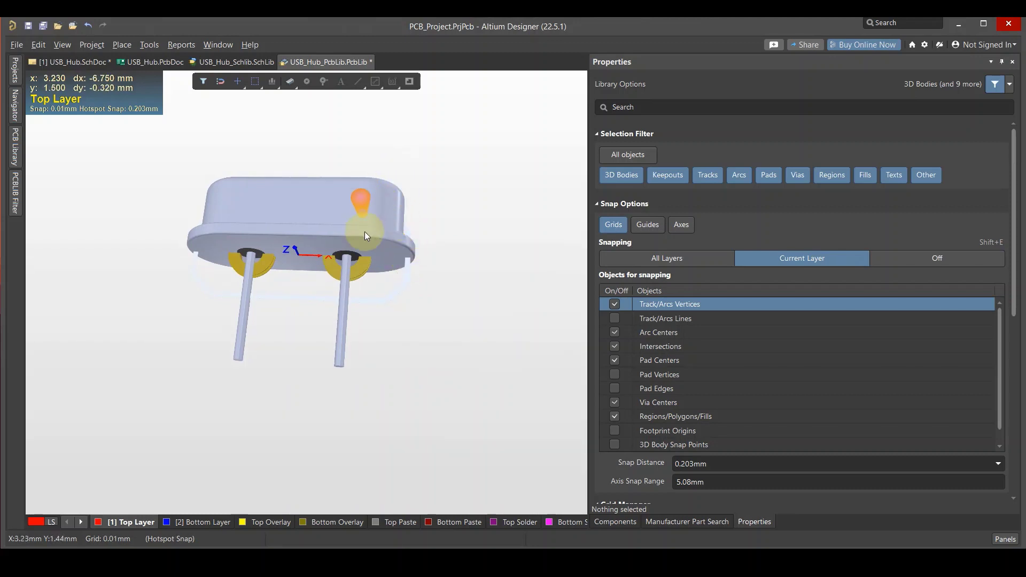
left_click(365, 232)
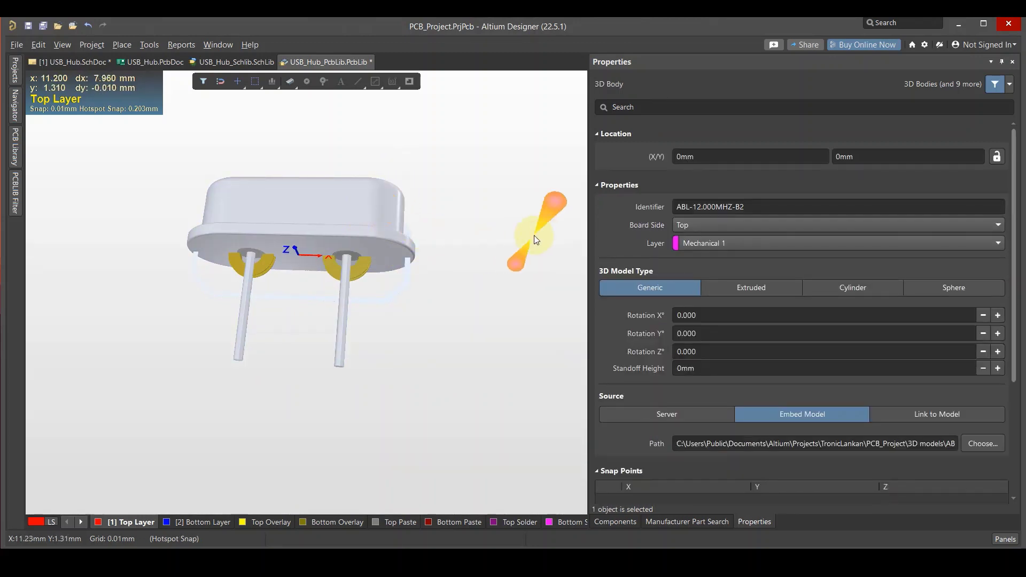
left_click(997, 316)
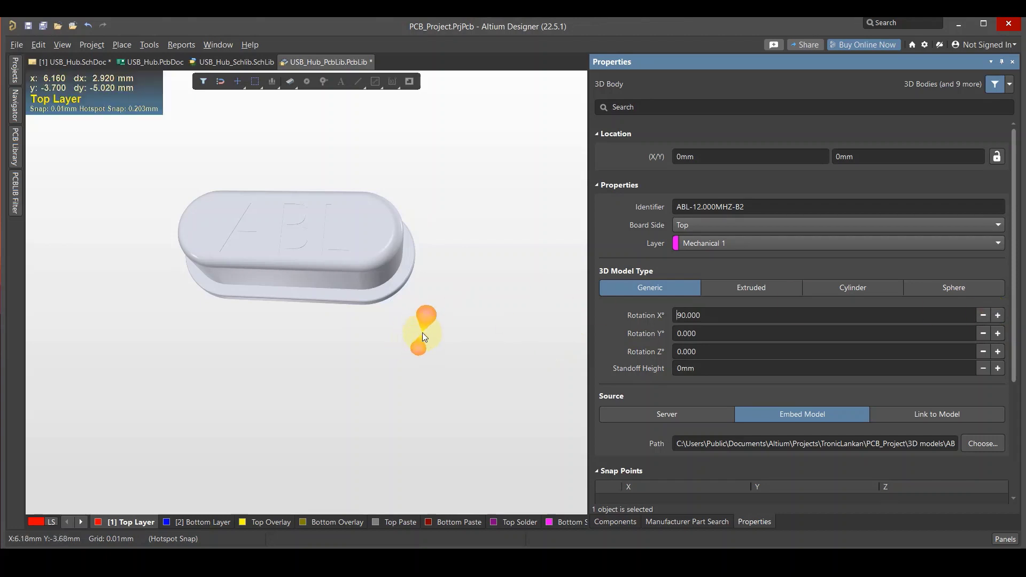
mouse_move(423, 333)
left_mouse_down()
mouse_move(412, 334)
mouse_move(418, 211)
mouse_move(386, 294)
mouse_move(374, 278)
mouse_move(372, 234)
mouse_move(379, 245)
left_mouse_up()
left_click_drag(401, 410, 386, 379)
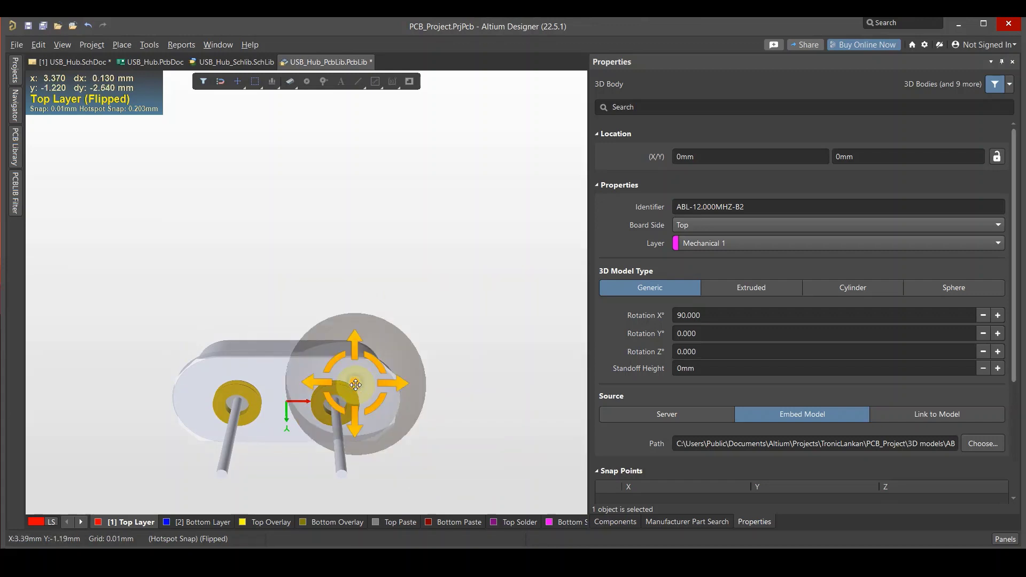
mouse_move(386, 346)
left_mouse_down()
mouse_move(373, 266)
mouse_move(376, 453)
mouse_move(429, 323)
mouse_move(400, 379)
mouse_move(386, 263)
mouse_move(359, 371)
left_mouse_up()
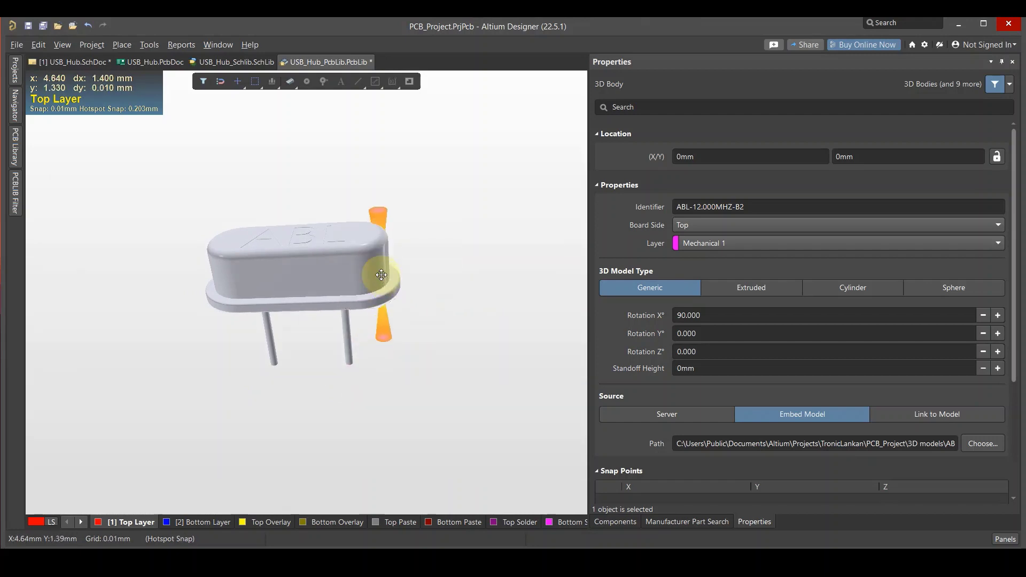
Back in 2D view, deselect the body and save USB_Hub_PcbLib
key("2")
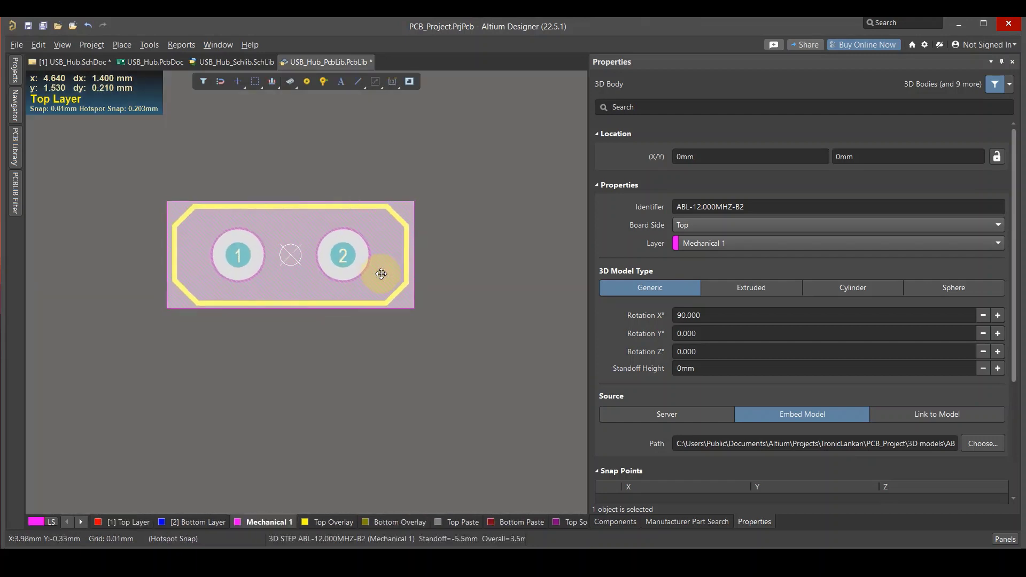
left_click(458, 277)
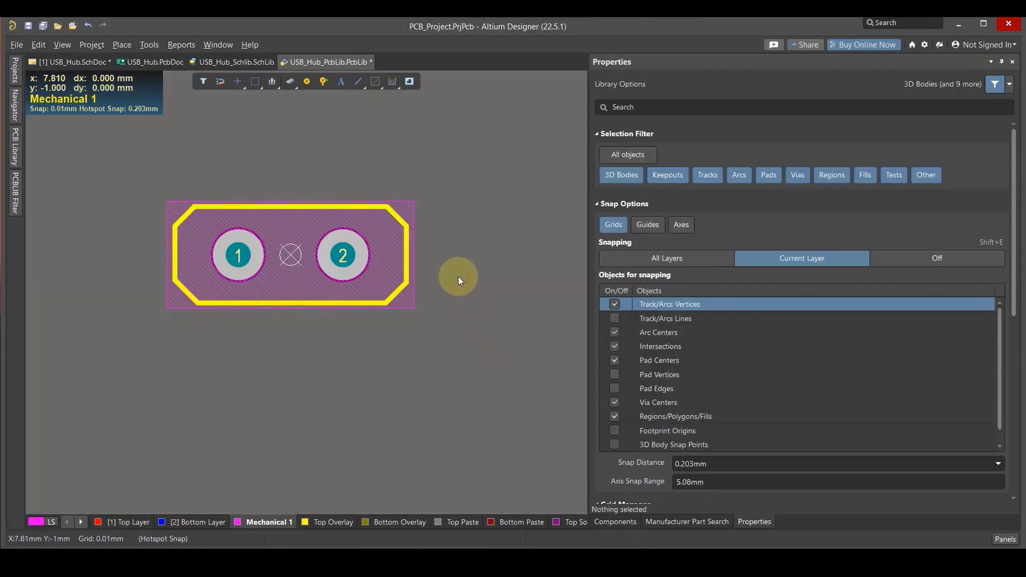
left_click_drag(458, 277, 483, 280)
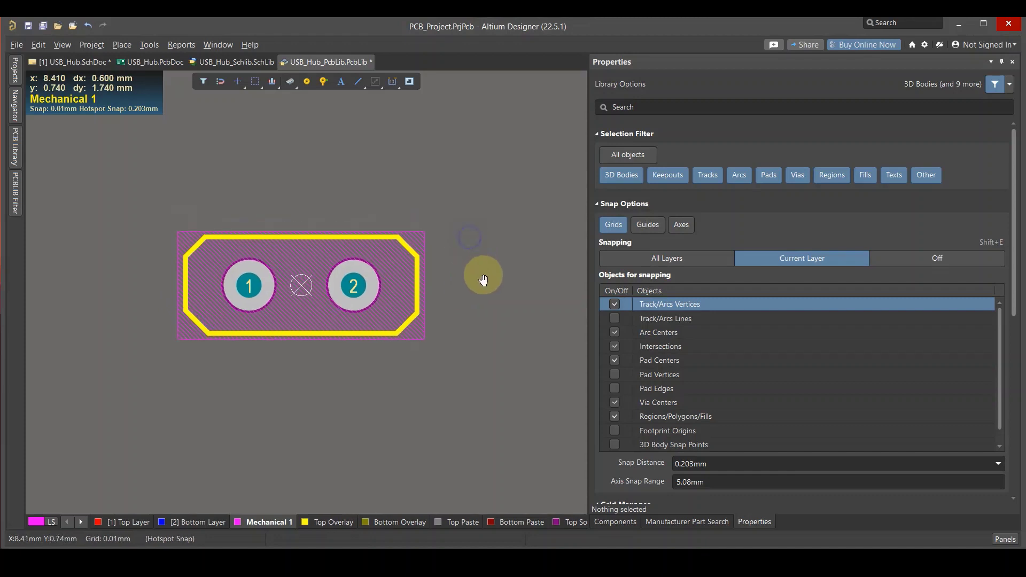
right_click(342, 59)
left_click(412, 133)
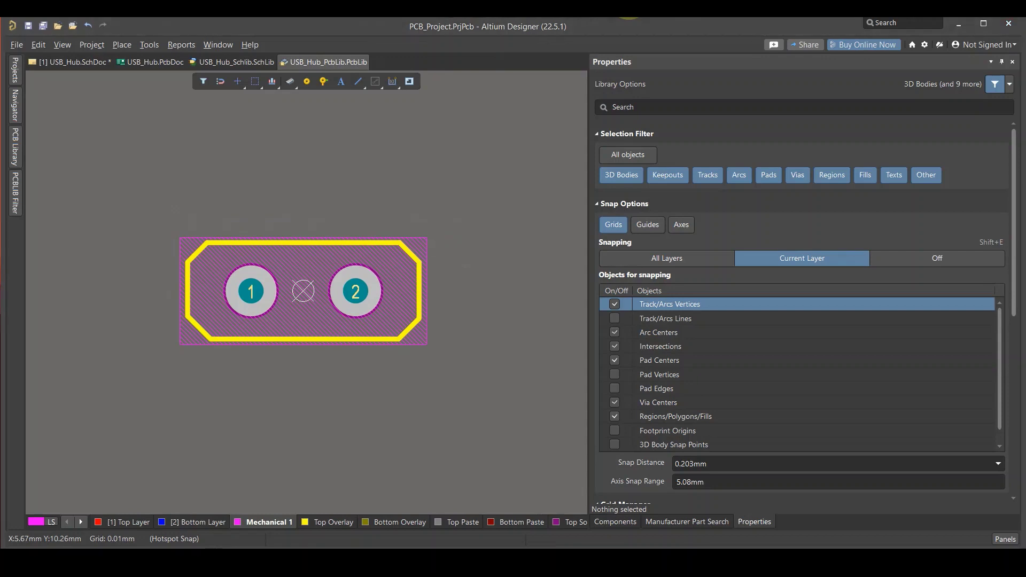
Add HC-49S as the 12MHz_Crystal footprint model and check its 3D/2D preview
left_click(232, 61)
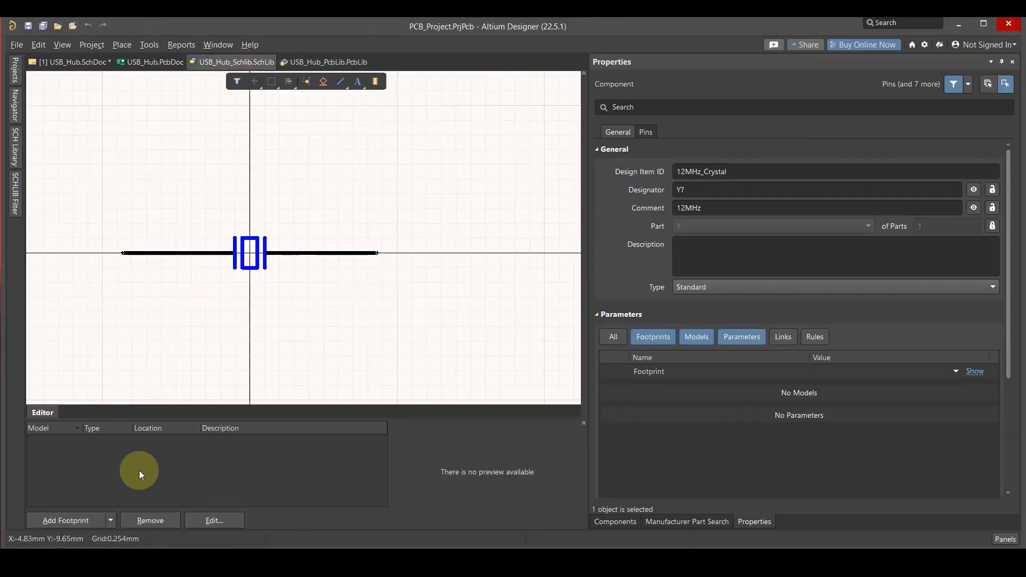
left_click(86, 520)
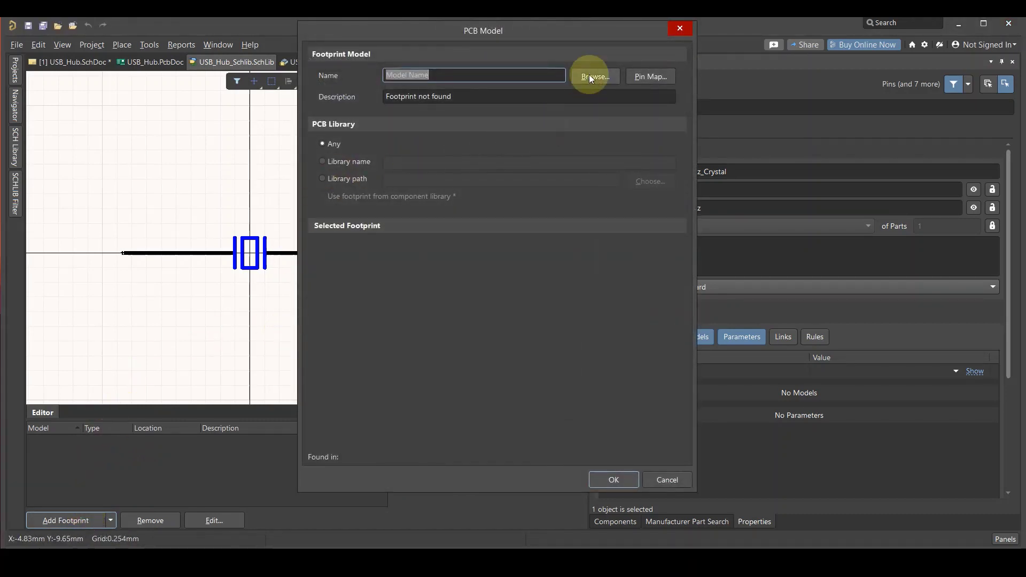
left_click(592, 77)
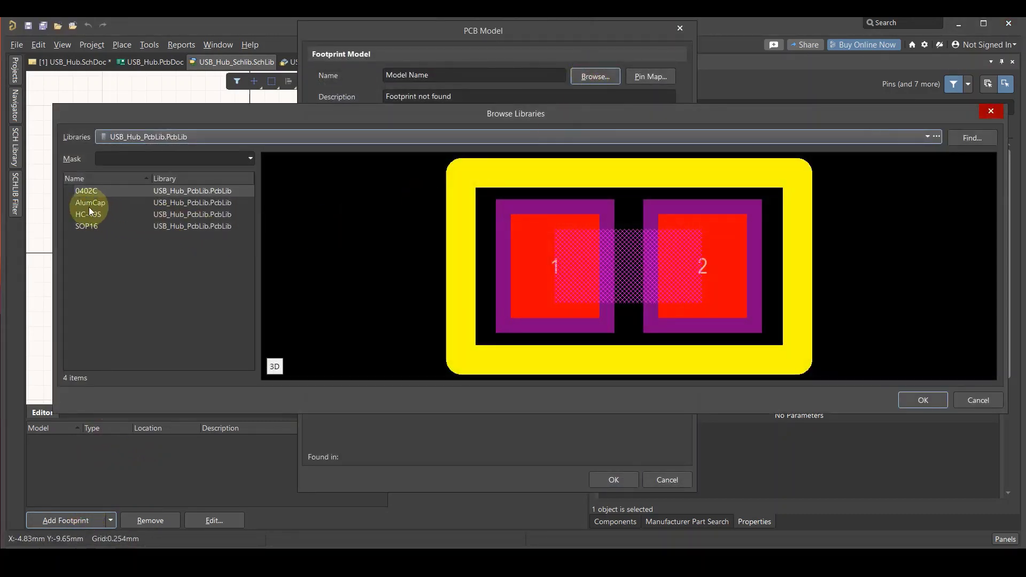
left_click(89, 215)
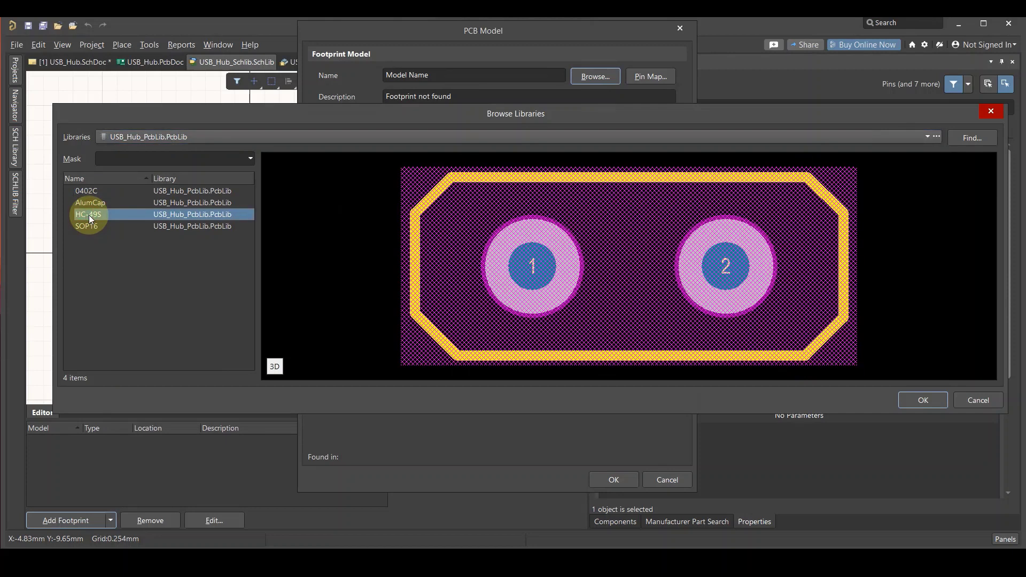
left_click(913, 405)
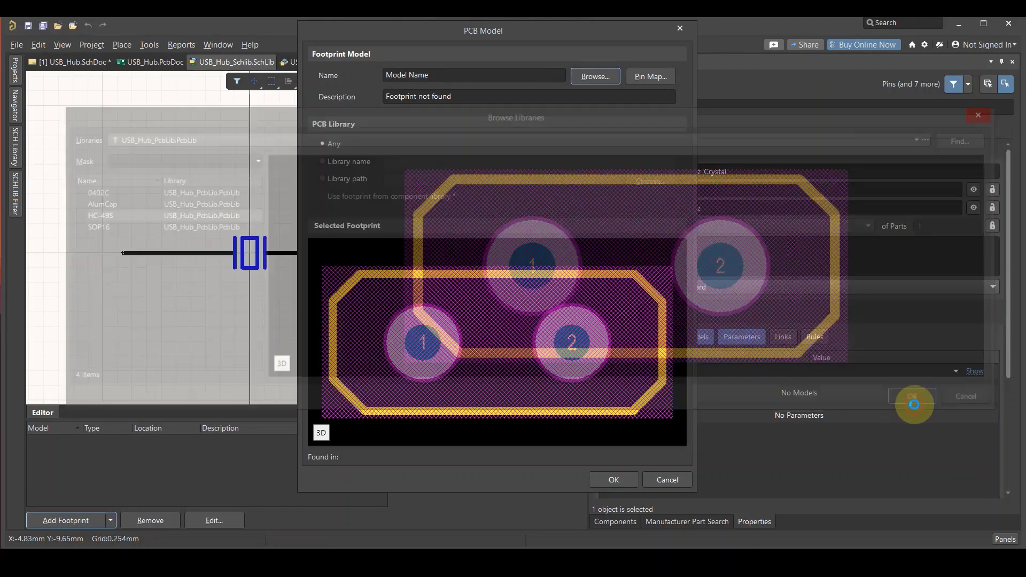
left_click(615, 478)
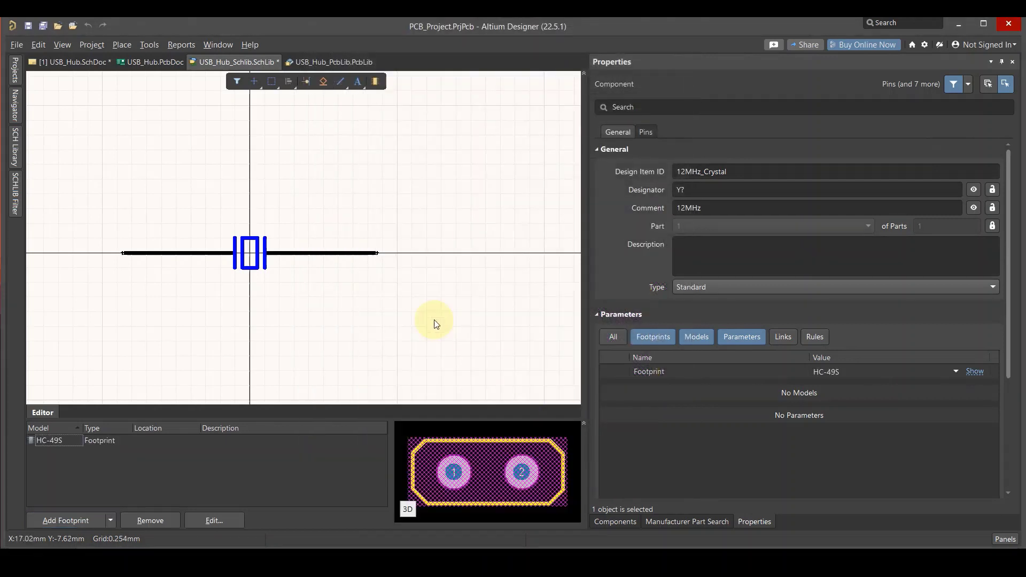
left_click(407, 509)
left_click(408, 510)
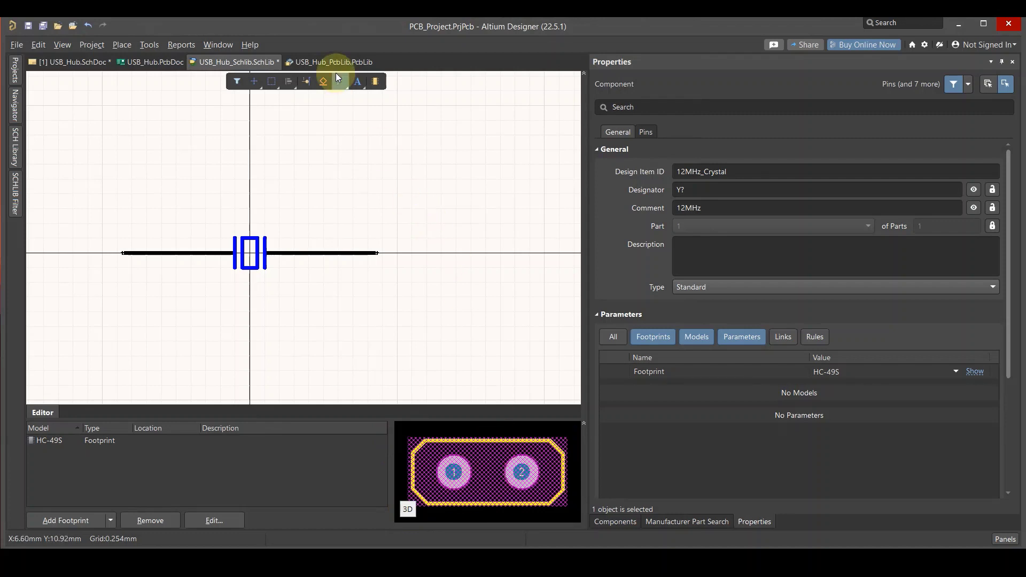
Save USB_Hub_Schlib.SchLib
right_click(250, 63)
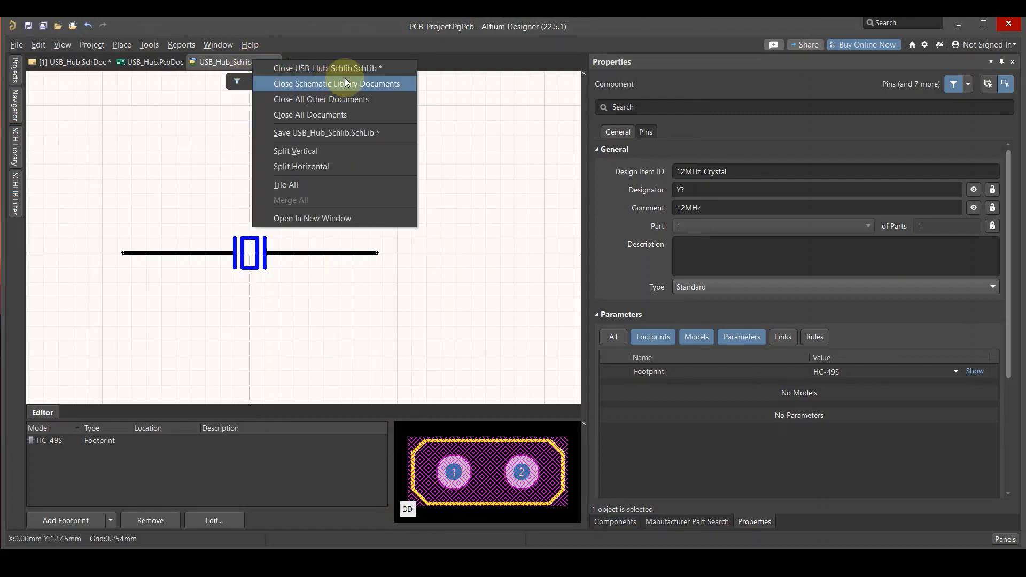
left_click(337, 132)
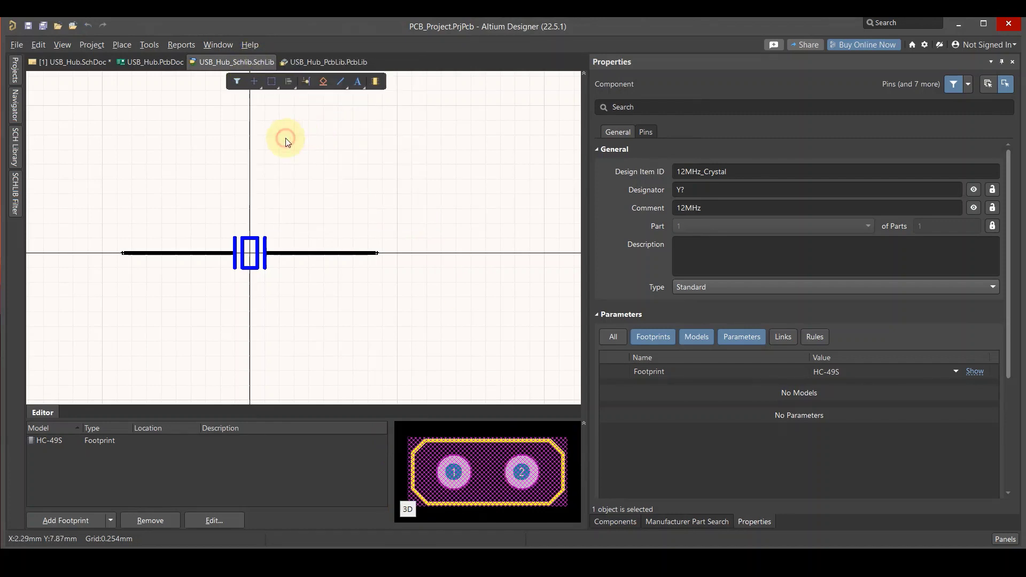